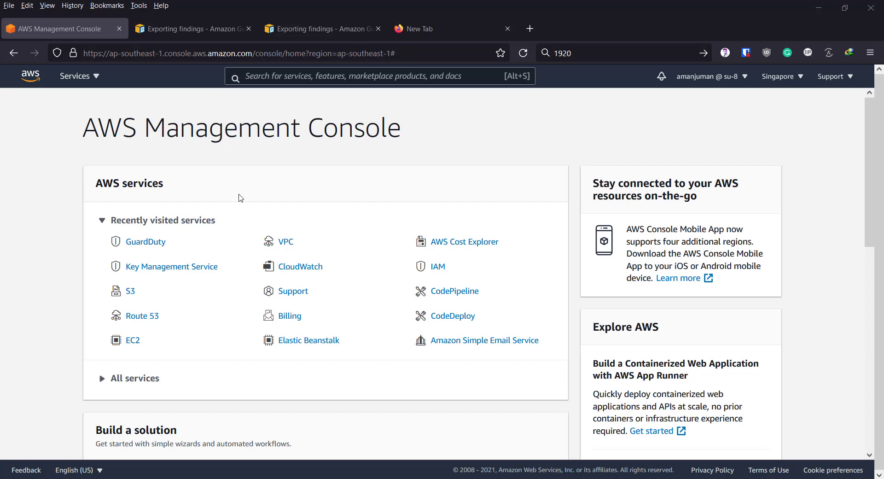
- Open the GuardDuty service and get started with its free trial to reach the service permissions page
{"action": "left_click", "coordinate": [146, 241]}
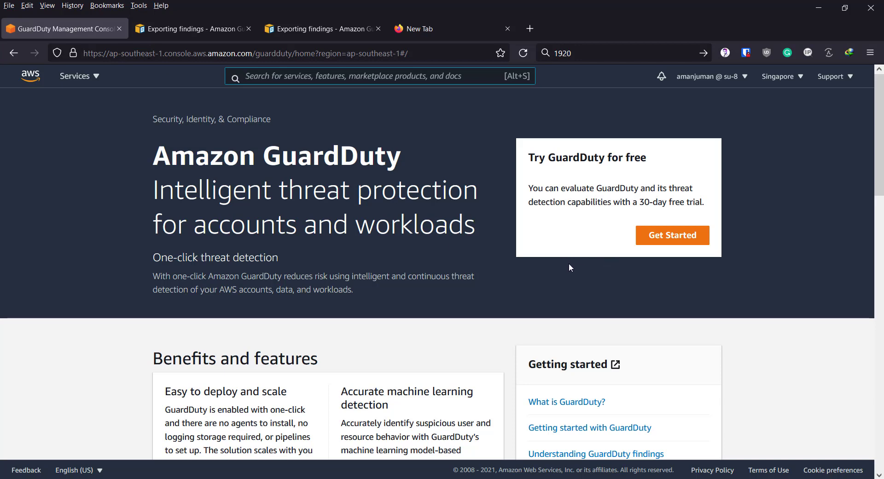
{"action": "left_click", "coordinate": [666, 241]}
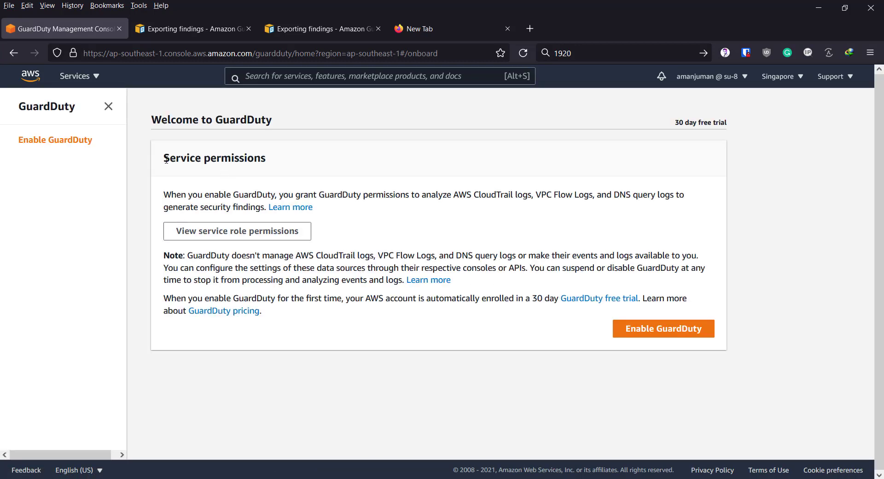
{"action": "left_click_drag", "start_coordinate": [165, 160], "coordinate": [246, 161]}
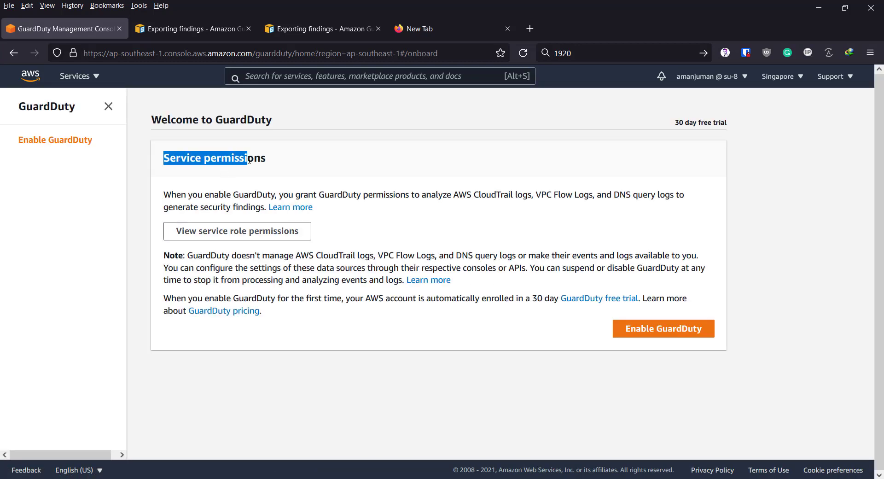
{"action": "left_click", "coordinate": [297, 166]}
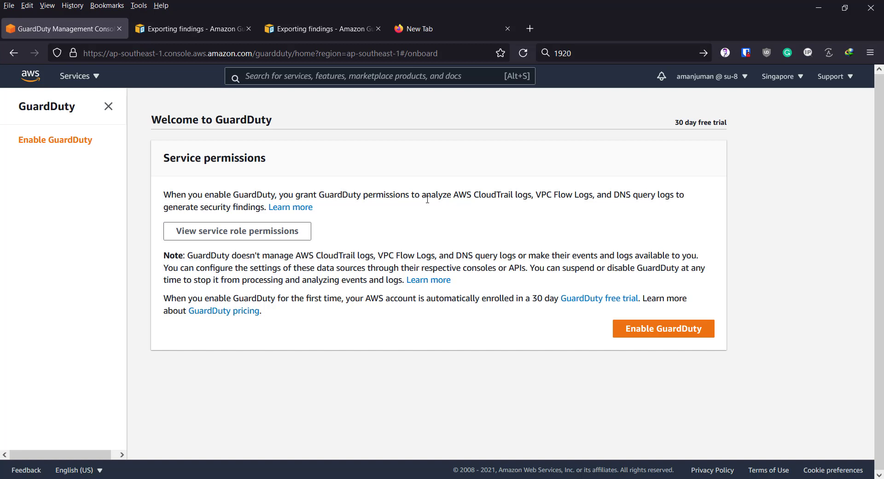
- Review the GuardDuty service role's permissions and trust relationships, and enable GuardDuty
{"action": "left_click", "coordinate": [246, 237]}
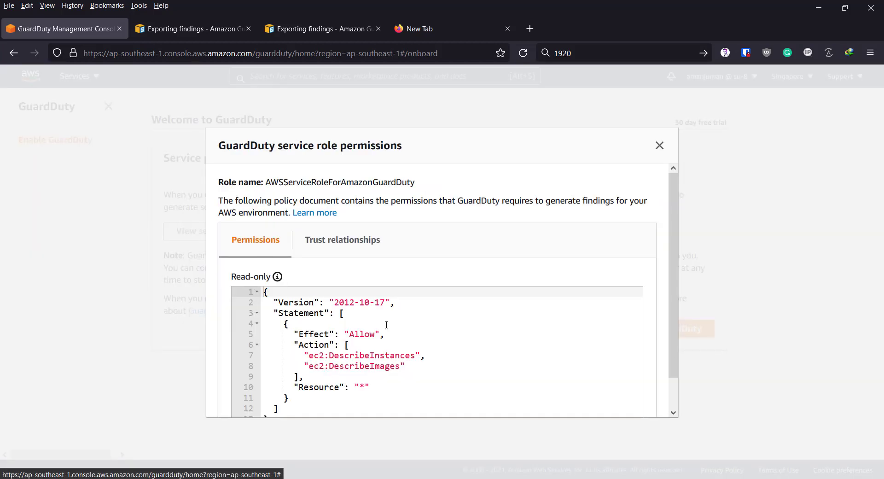
{"action": "scroll", "coordinate": [407, 359], "scroll_direction": "down", "scroll_amount": 1}
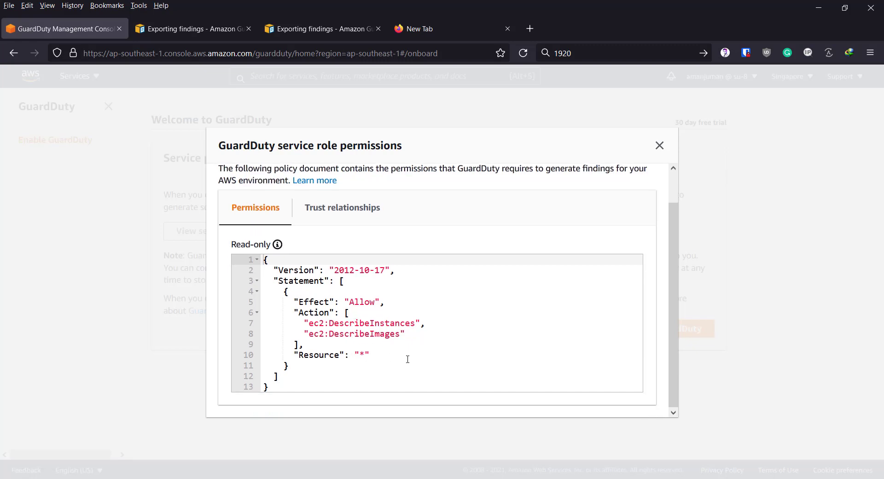
{"action": "left_click", "coordinate": [348, 214]}
{"action": "scroll", "coordinate": [529, 241], "scroll_direction": "down", "scroll_amount": 1}
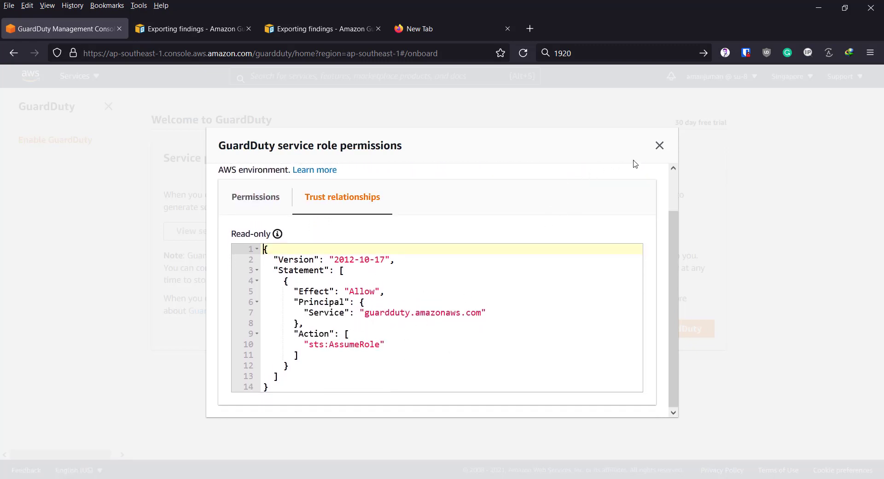
{"action": "left_click", "coordinate": [658, 146]}
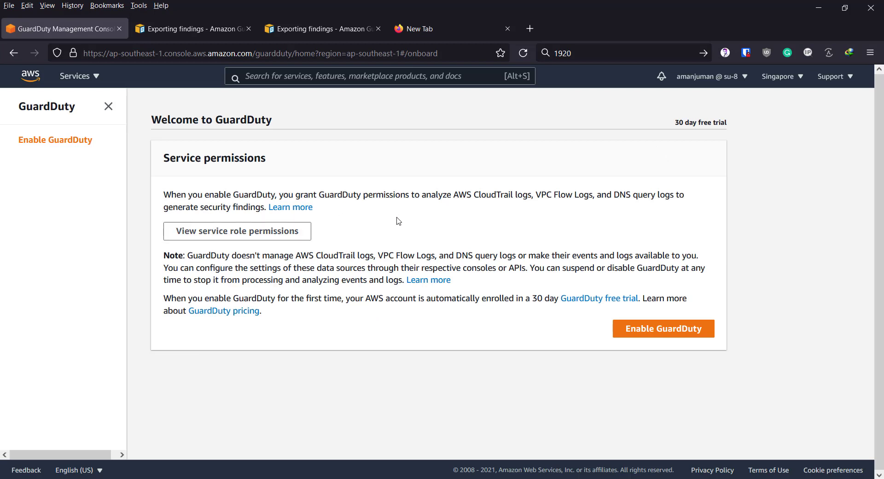
{"action": "left_click", "coordinate": [656, 333]}
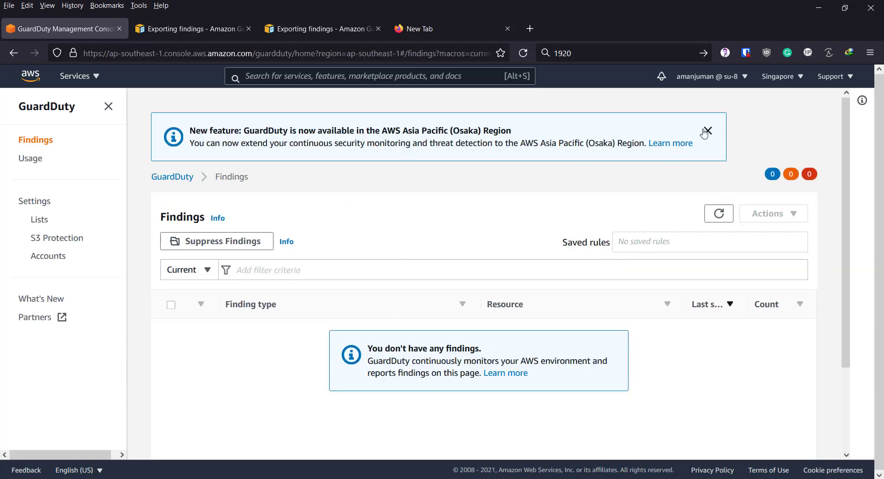
- Examine the GuardDuty usage page's estimated daily cost and breakdown by data source
{"action": "left_click", "coordinate": [30, 159]}
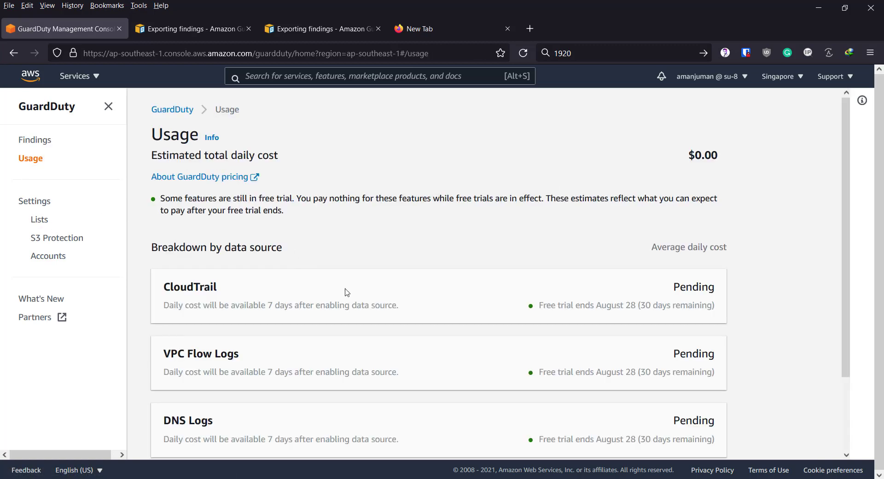
{"action": "scroll", "coordinate": [470, 322], "scroll_direction": "down", "scroll_amount": 3}
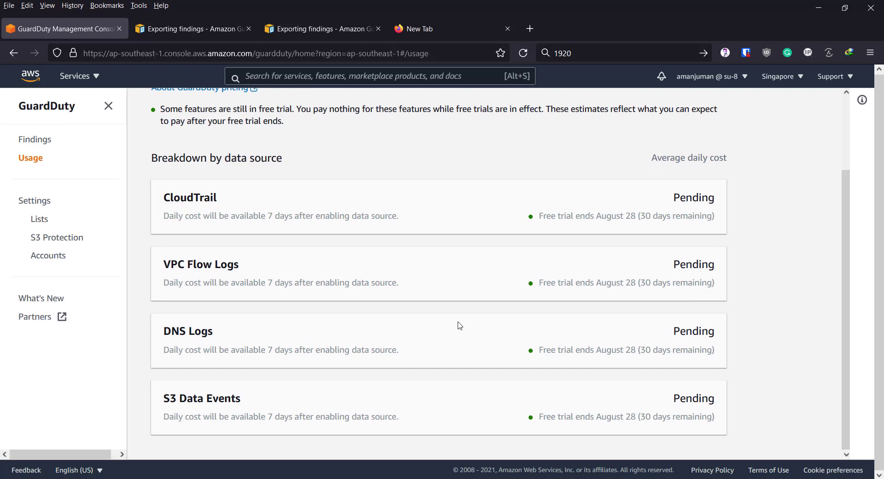
{"action": "scroll", "coordinate": [369, 285], "scroll_direction": "up", "scroll_amount": 3}
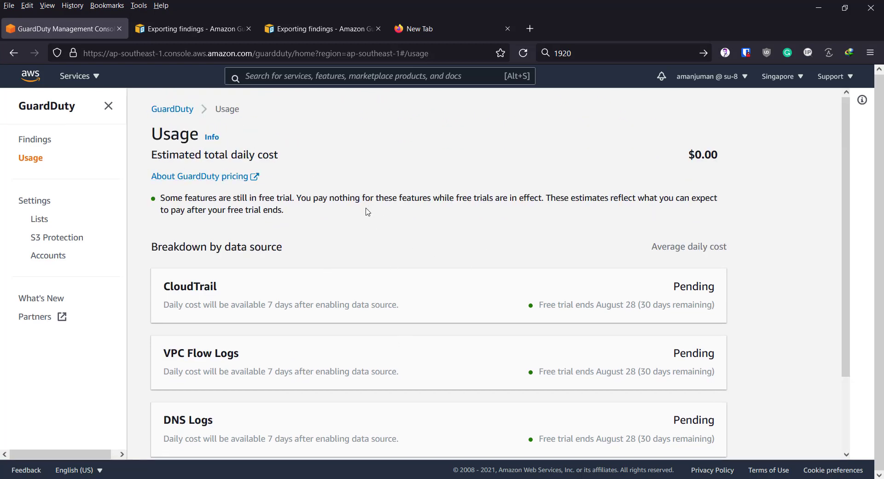
- Look through the GuardDuty settings, including the findings export options, and view the linked accounts page
{"action": "left_click", "coordinate": [36, 203]}
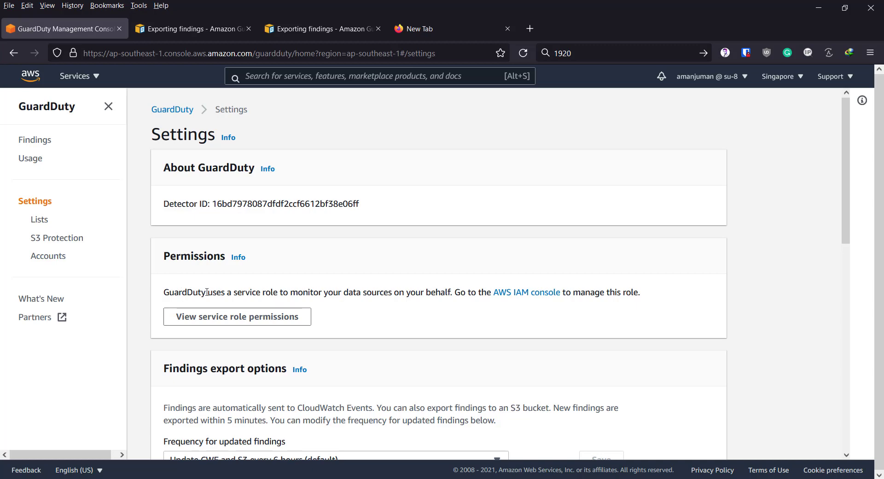
{"action": "scroll", "coordinate": [313, 290], "scroll_direction": "down", "scroll_amount": 3}
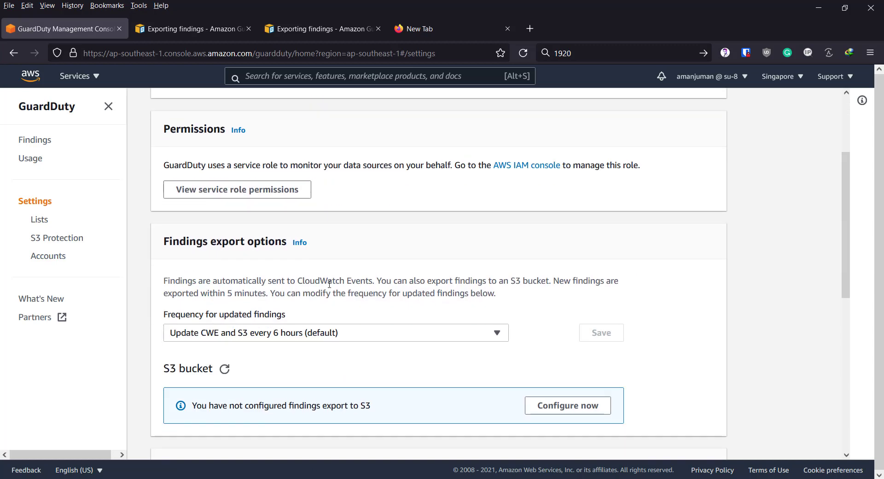
{"action": "scroll", "coordinate": [388, 276], "scroll_direction": "down", "scroll_amount": 3}
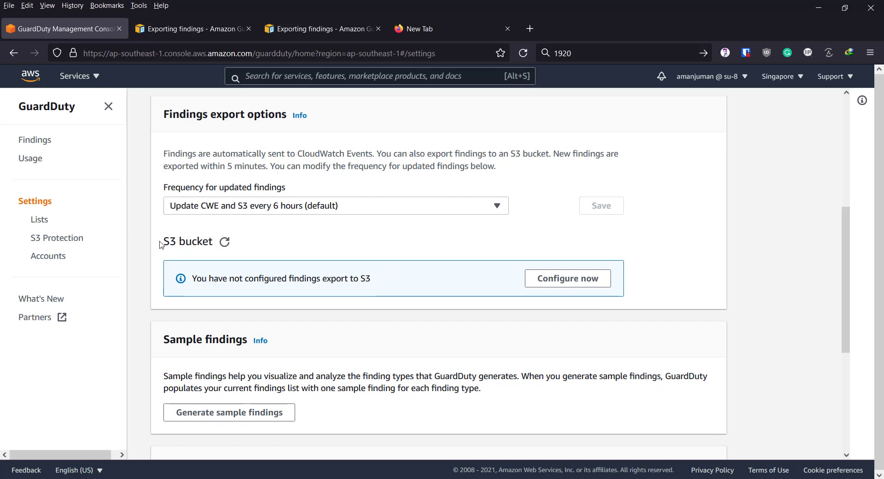
{"action": "left_click_drag", "start_coordinate": [161, 244], "coordinate": [213, 242]}
{"action": "left_click", "coordinate": [338, 262]}
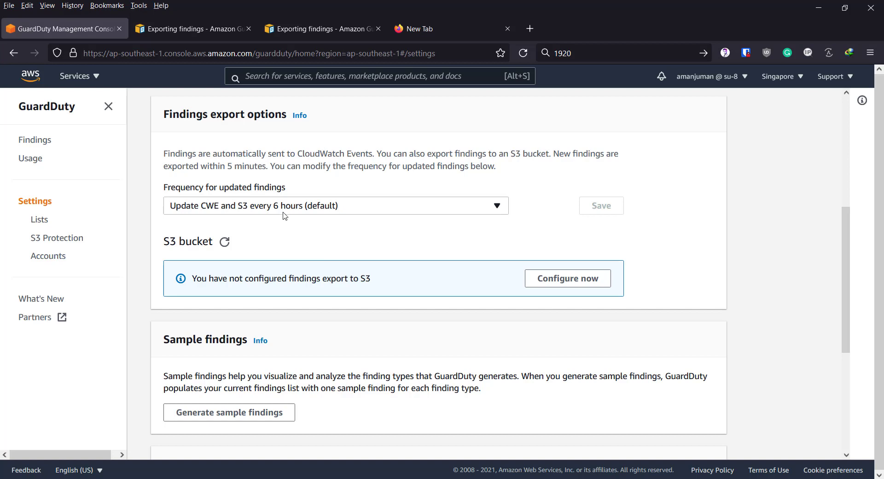
{"action": "left_click", "coordinate": [59, 257]}
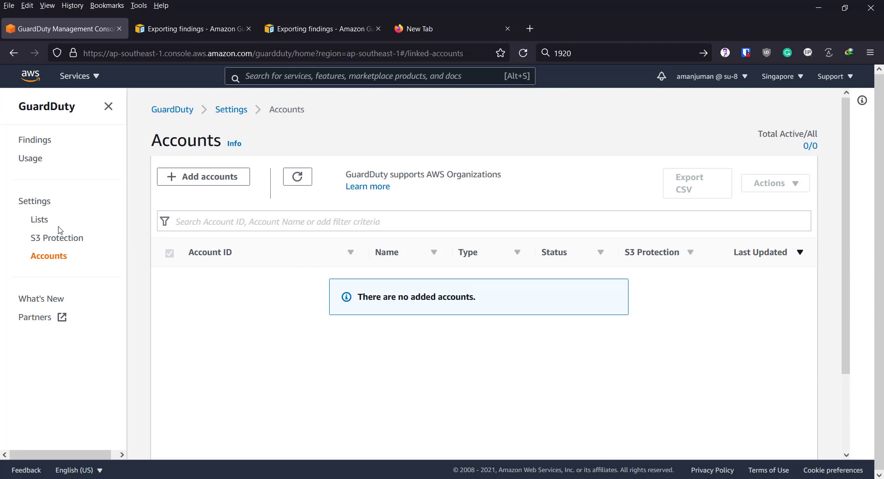
- In the findings export options, set the frequency for updated findings to "Update CWE and S3 every 1 hour" and save it
{"action": "left_click", "coordinate": [36, 201]}
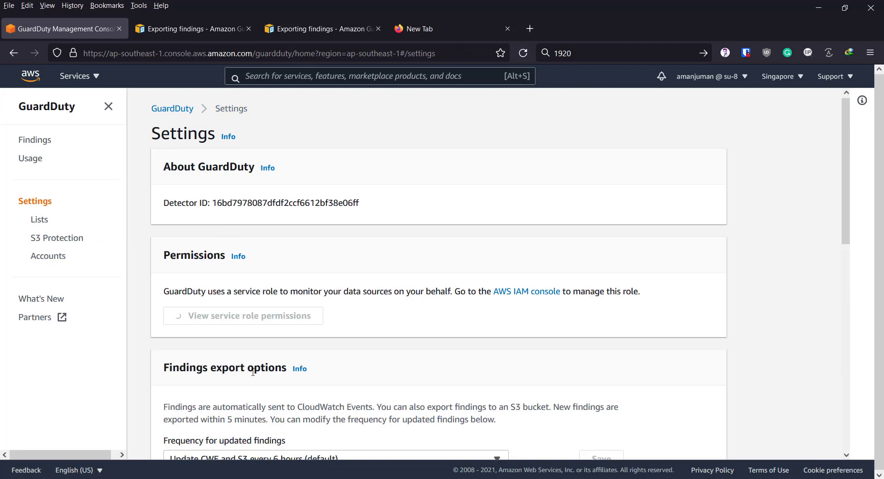
{"action": "scroll", "coordinate": [252, 372], "scroll_direction": "down", "scroll_amount": 10}
{"action": "scroll", "coordinate": [311, 351], "scroll_direction": "up", "scroll_amount": 10}
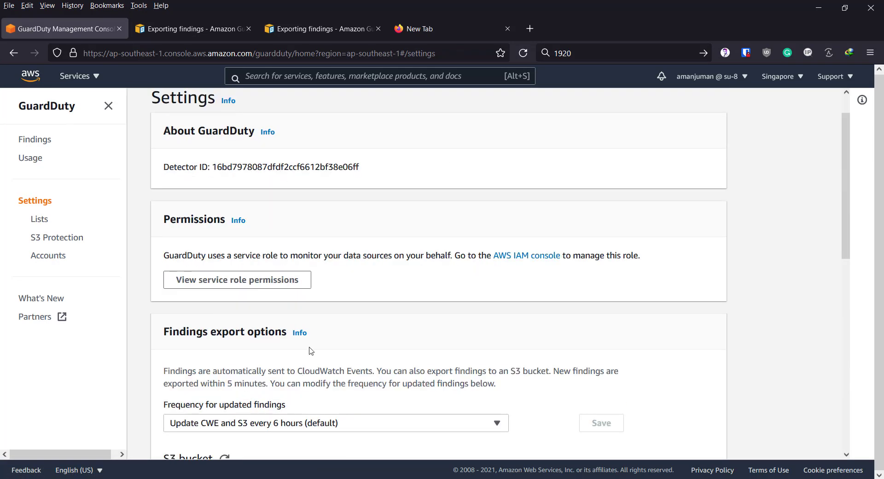
{"action": "scroll", "coordinate": [311, 351], "scroll_direction": "down", "scroll_amount": 3}
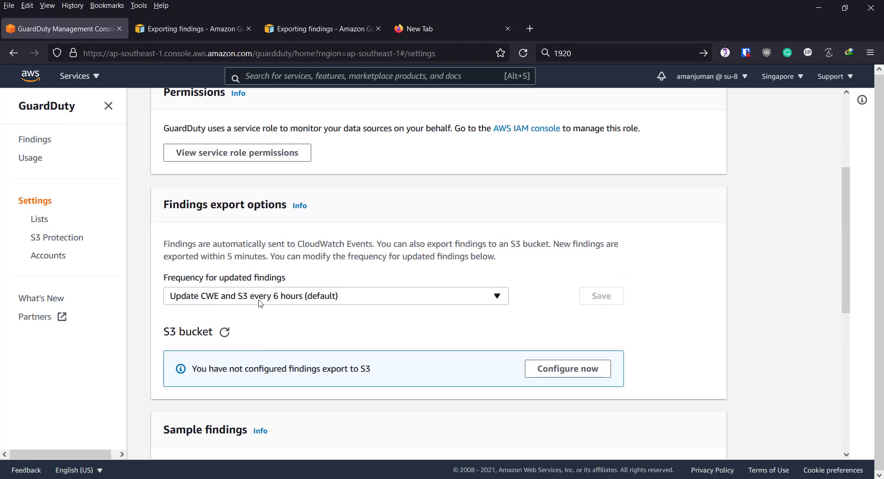
{"action": "left_click", "coordinate": [261, 299]}
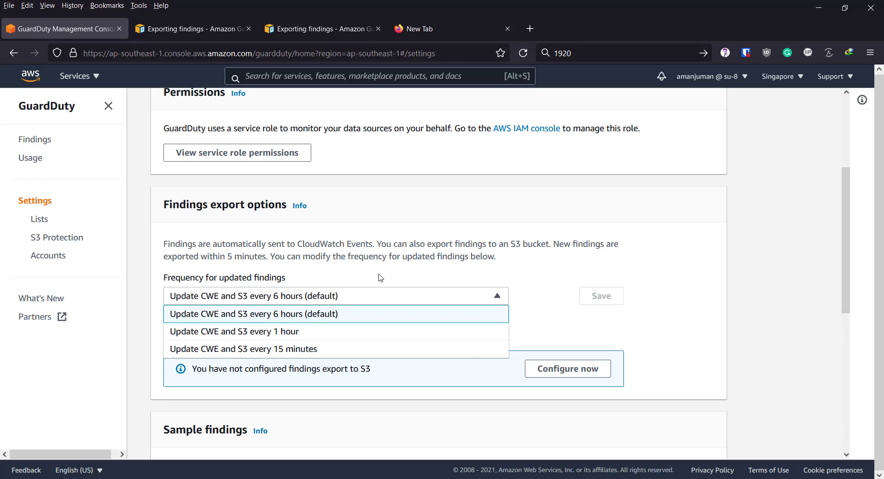
{"action": "left_click", "coordinate": [285, 334]}
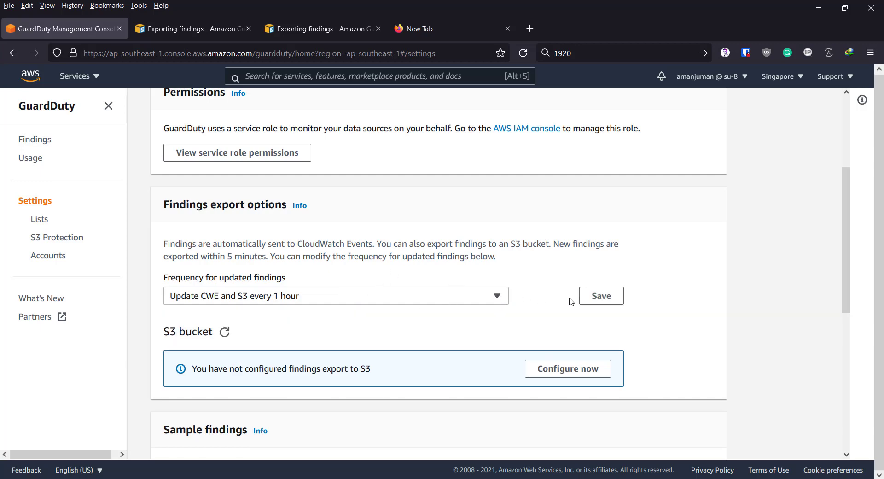
{"action": "left_click", "coordinate": [598, 296]}
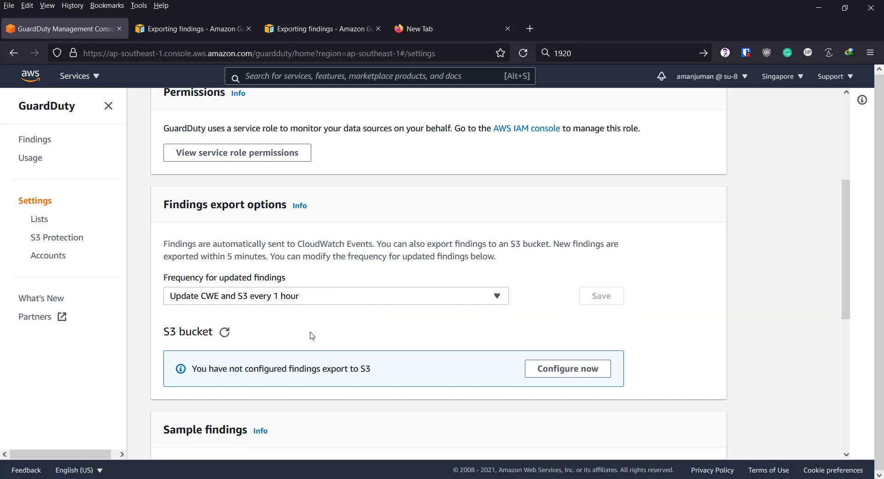
- Start configuring findings export to S3 and check which existing buckets in the account can be chosen
{"action": "scroll", "coordinate": [240, 266], "scroll_direction": "down", "scroll_amount": 3}
{"action": "left_click", "coordinate": [224, 205]}
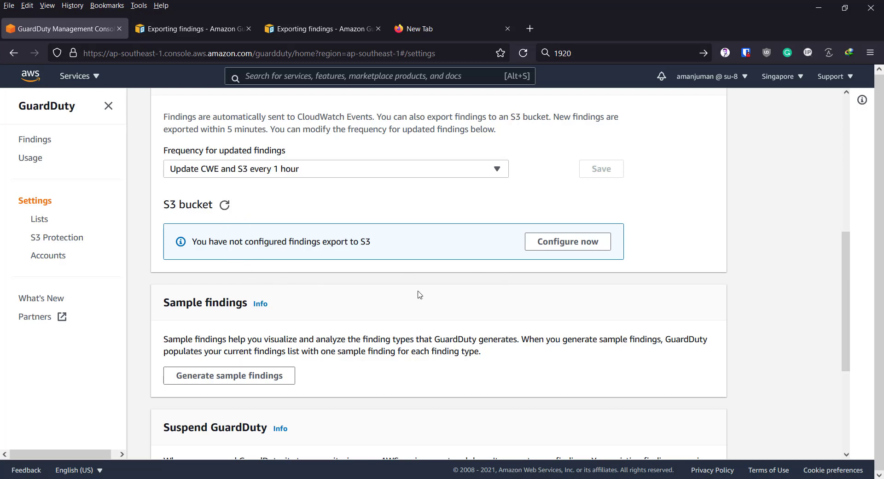
{"action": "left_click", "coordinate": [586, 249]}
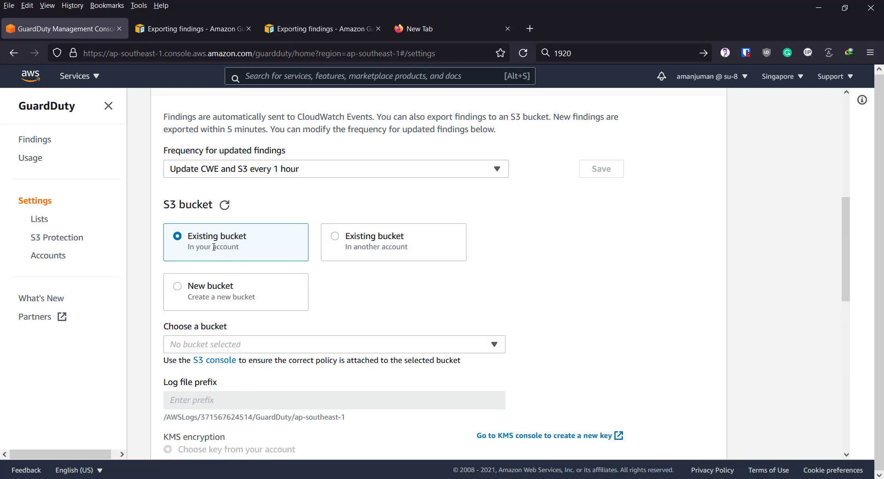
{"action": "left_click", "coordinate": [235, 348]}
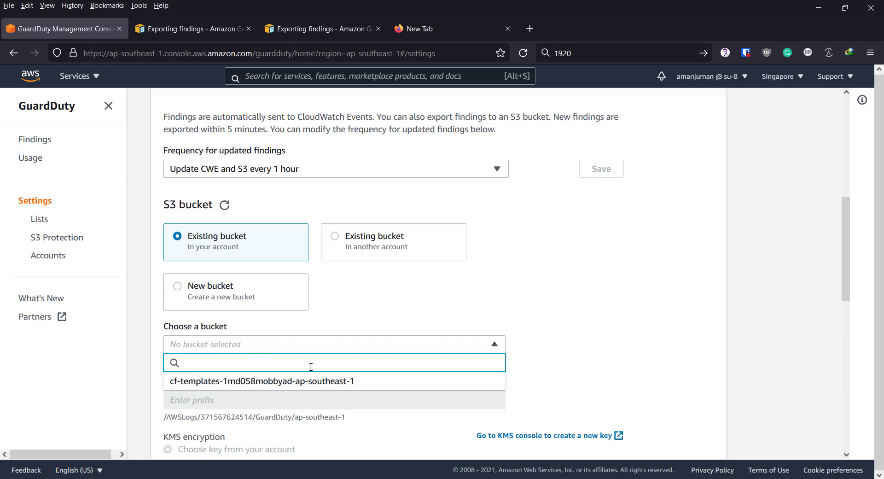
{"action": "left_click", "coordinate": [350, 308]}
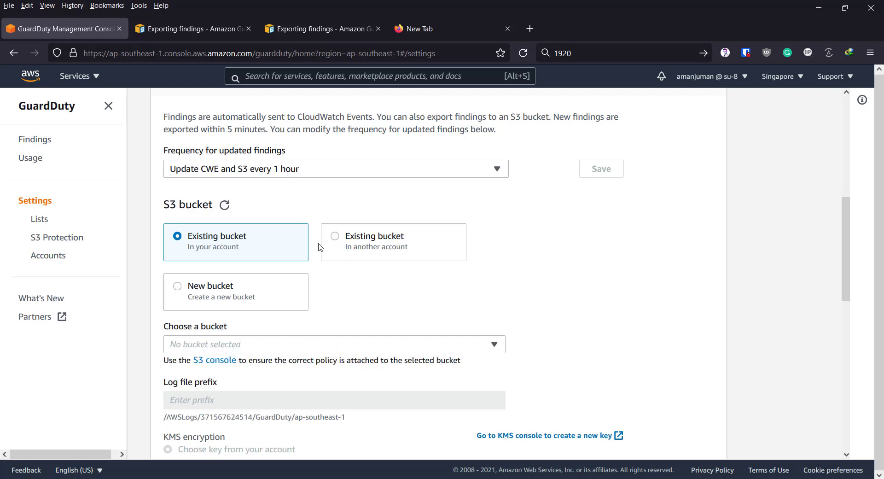
- Choose to create a new S3 bucket for the findings export and name it su8-gd
{"action": "left_click", "coordinate": [179, 290]}
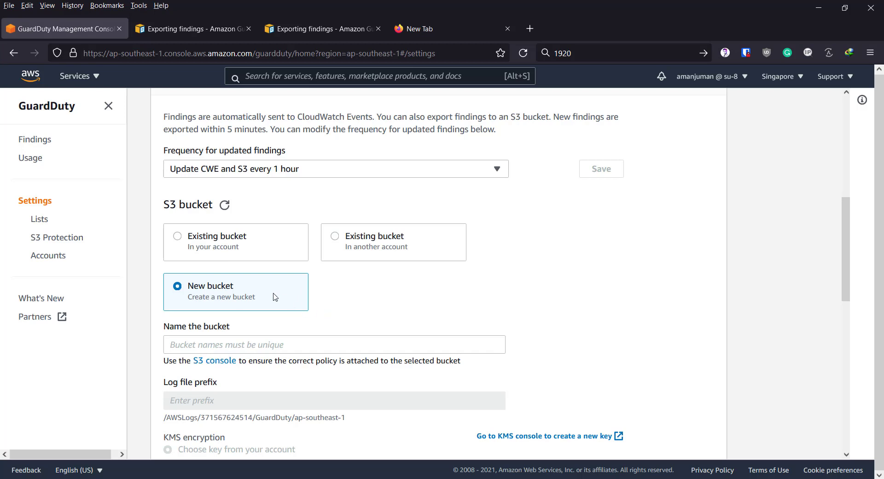
{"action": "left_click", "coordinate": [213, 346]}
{"action": "type", "text": "su"}
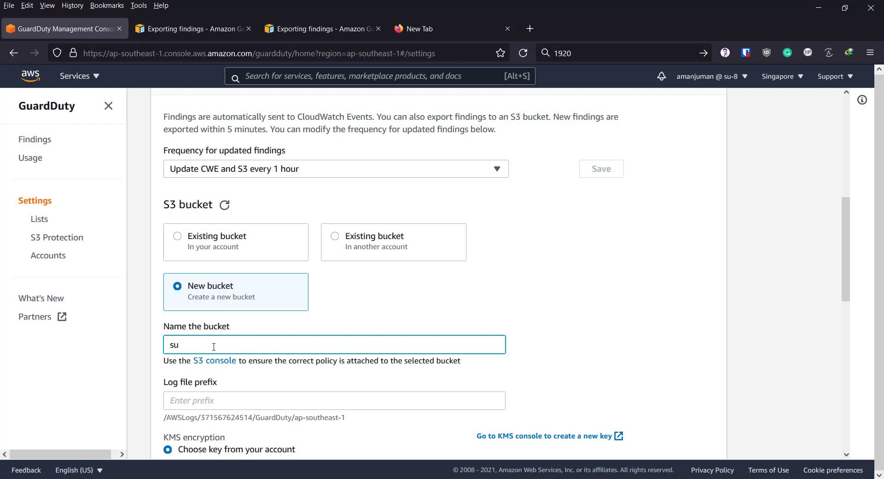
{"action": "type", "text": "8-gd"}
{"action": "left_click", "coordinate": [414, 310]}
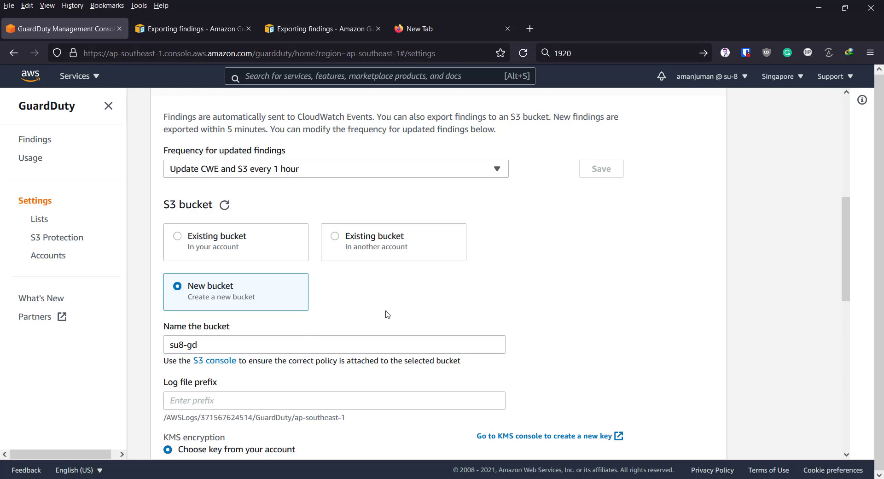
- Set the log file prefix for the exported findings to gd
{"action": "scroll", "coordinate": [373, 295], "scroll_direction": "down", "scroll_amount": 2}
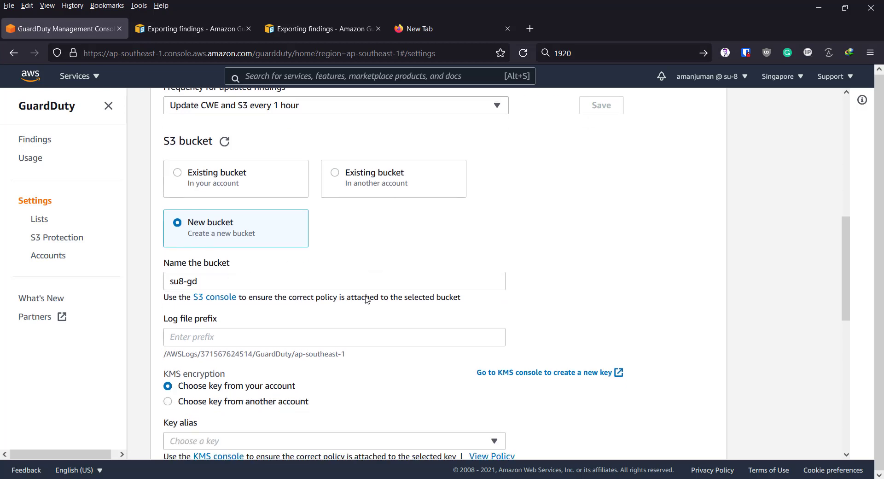
{"action": "left_click", "coordinate": [266, 340]}
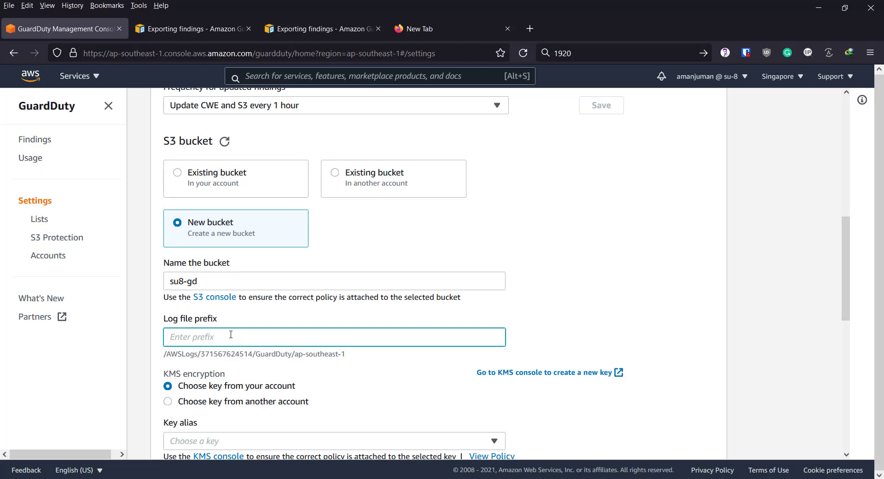
{"action": "type", "text": "gd"}
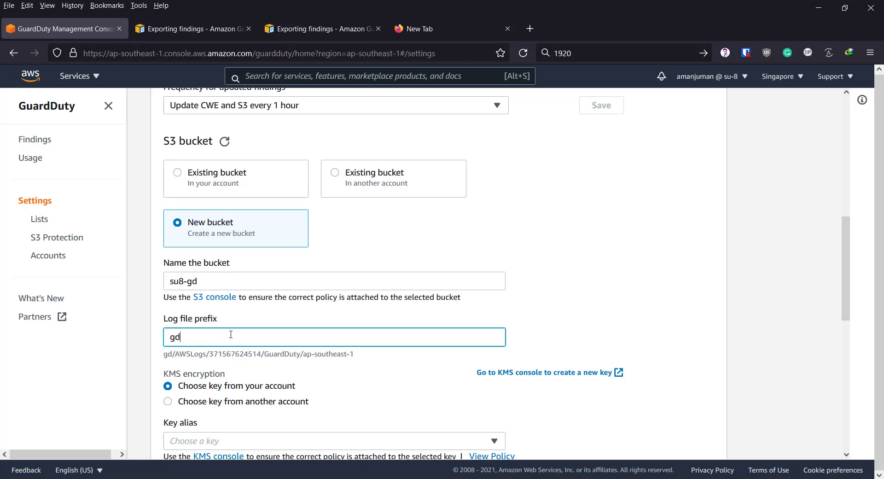
{"action": "left_click", "coordinate": [406, 324]}
- Check which KMS keys from this account can be chosen for encrypting the findings export
{"action": "scroll", "coordinate": [386, 322], "scroll_direction": "down", "scroll_amount": 4}
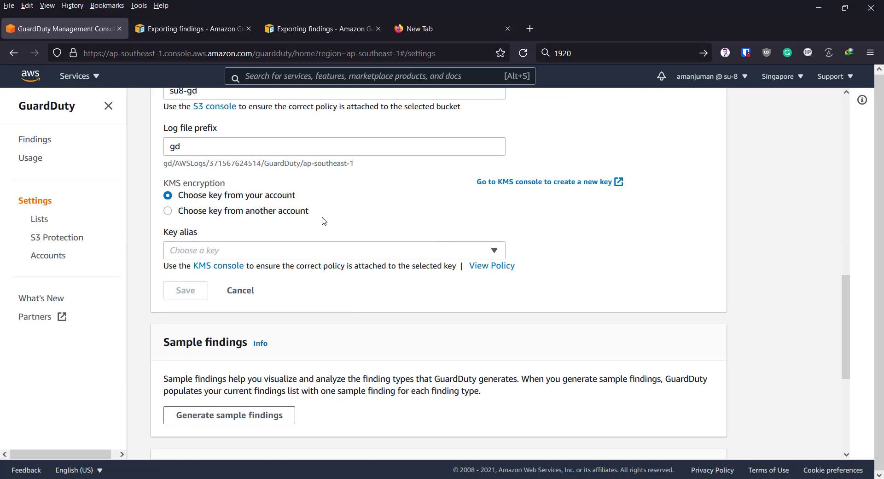
{"action": "left_click", "coordinate": [216, 253]}
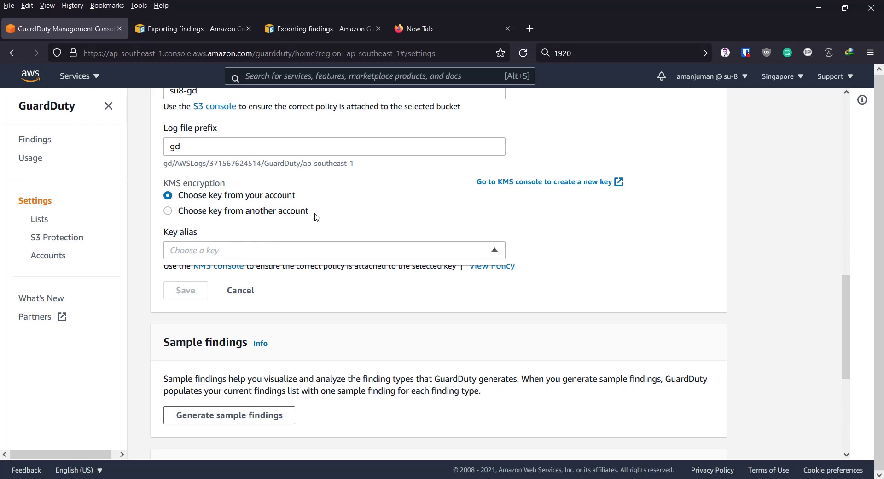
{"action": "left_click", "coordinate": [328, 300]}
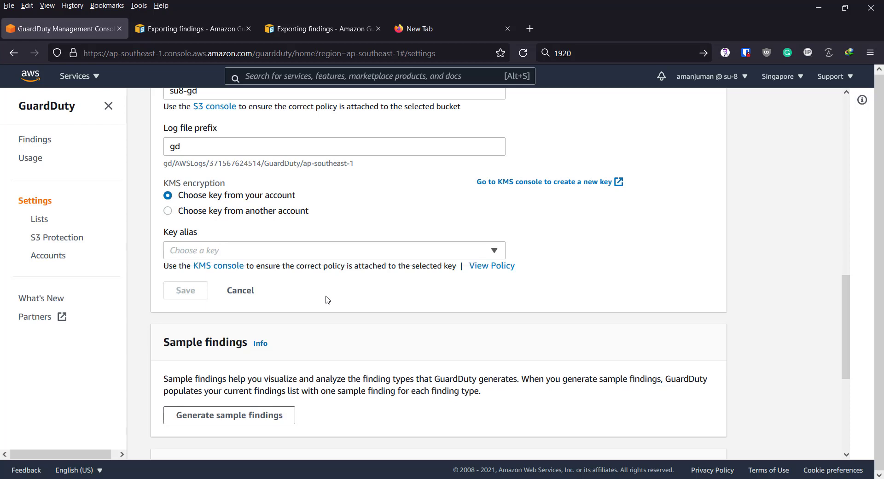
- Open the KMS console in a separate browser tab and start creating a customer managed key
{"action": "right_click", "coordinate": [223, 273]}
{"action": "left_click", "coordinate": [203, 273]}
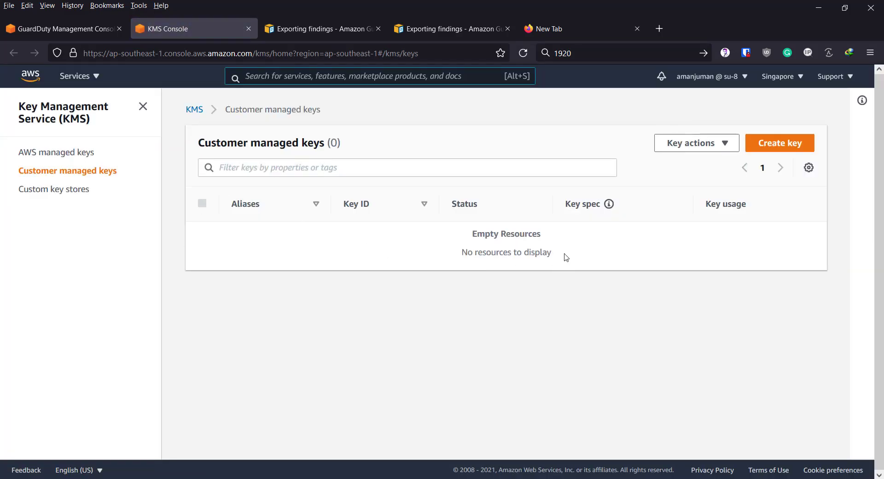
{"action": "left_click", "coordinate": [762, 154]}
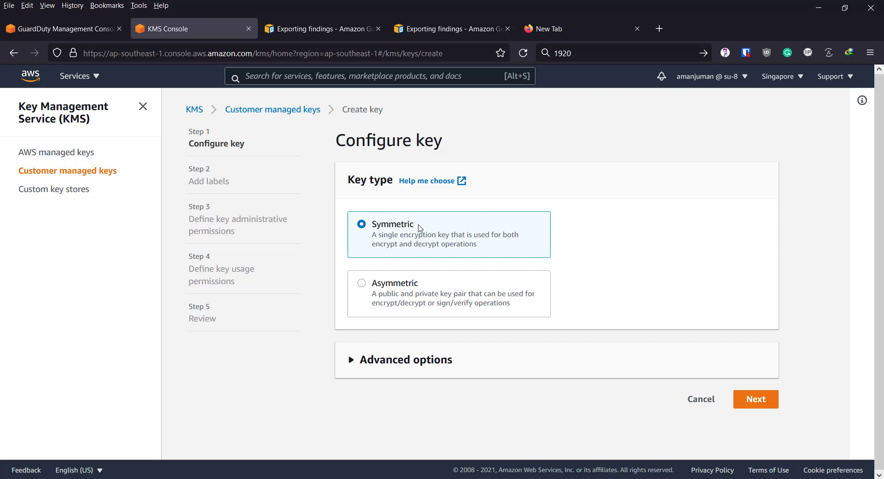
- Review the advanced options of the symmetric key and accept the configuration with KMS key material and single-Region use
{"action": "left_click", "coordinate": [404, 362]}
{"action": "scroll", "coordinate": [516, 325], "scroll_direction": "down", "scroll_amount": 3}
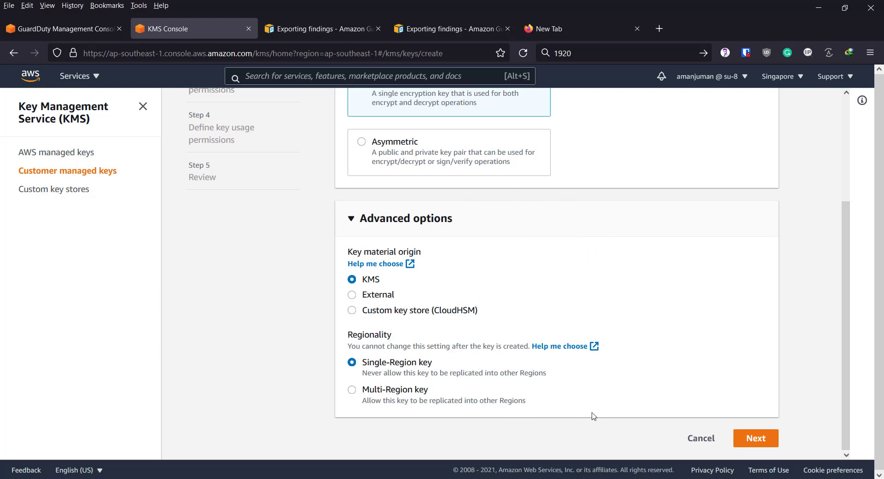
{"action": "scroll", "coordinate": [508, 294], "scroll_direction": "up", "scroll_amount": 2}
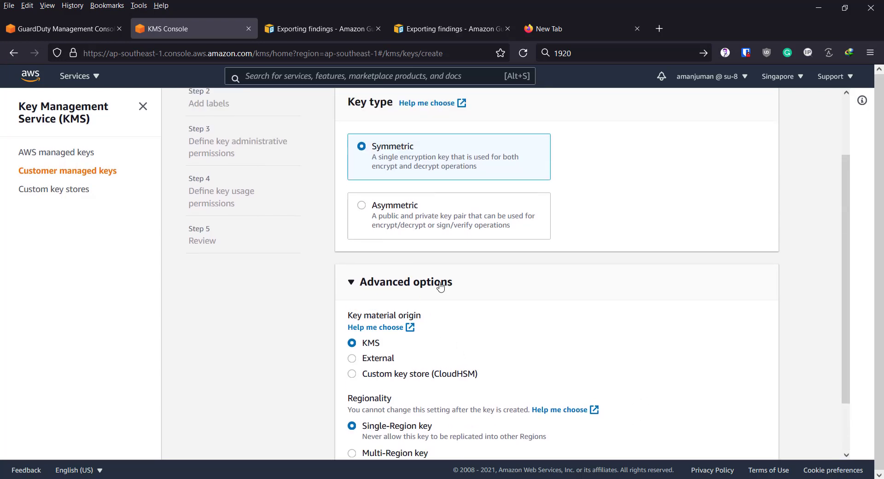
{"action": "scroll", "coordinate": [460, 323], "scroll_direction": "down", "scroll_amount": 2}
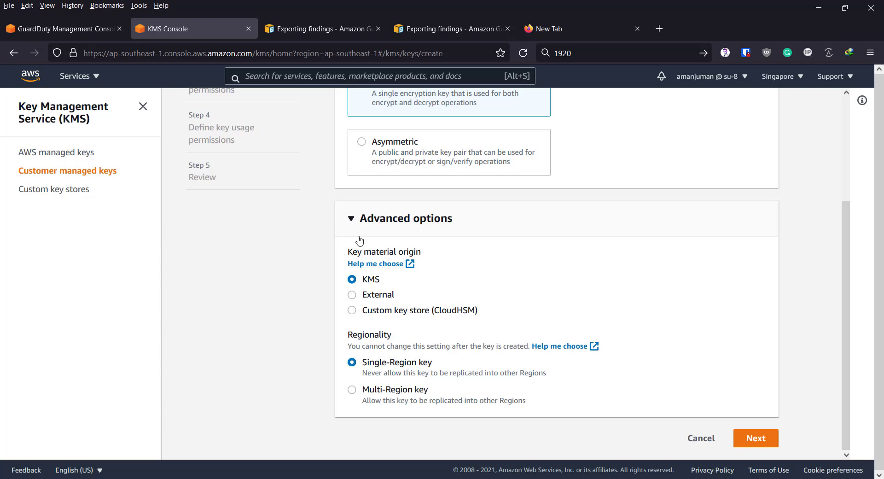
{"action": "left_click", "coordinate": [353, 219]}
{"action": "left_click", "coordinate": [756, 399]}
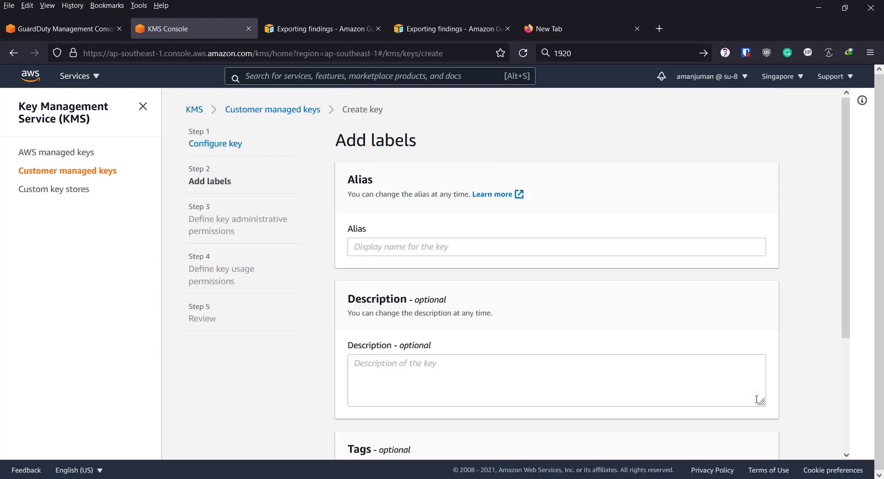
- Set the new key's alias to gd-su8-kms
{"action": "left_click", "coordinate": [479, 243]}
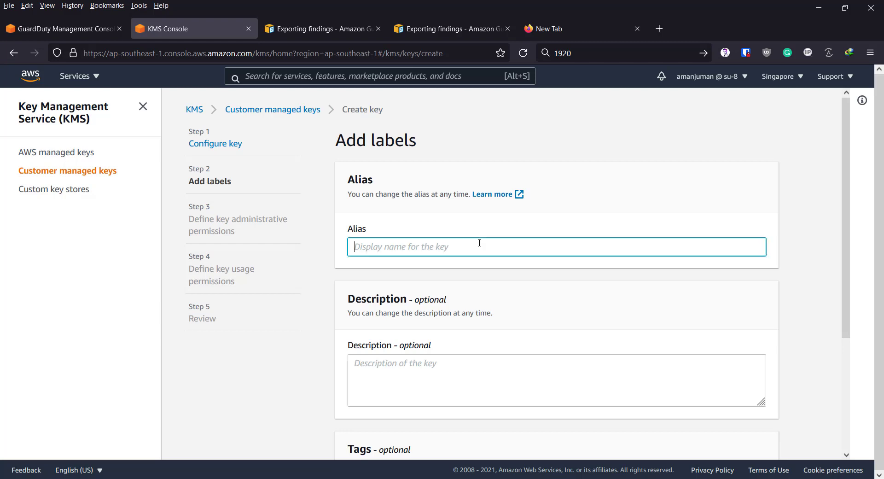
{"action": "type", "text": "g"}
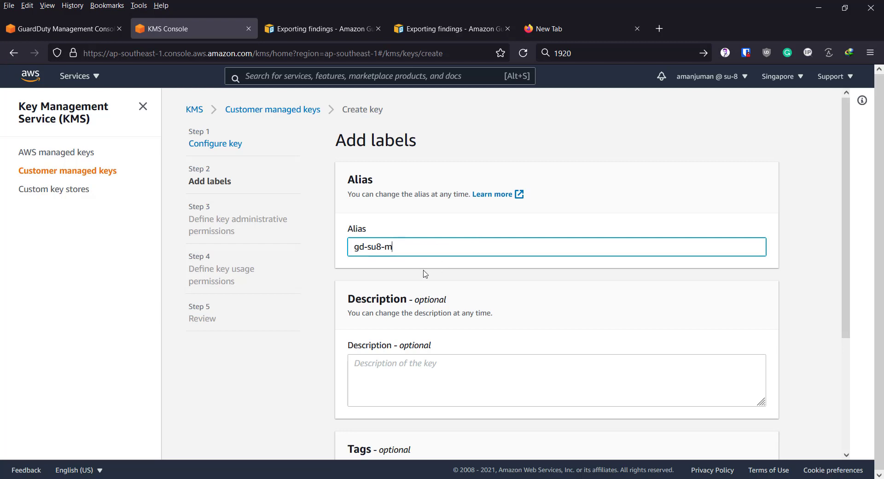
{"action": "type", "text": "d-su8-kms"}
{"action": "left_click", "coordinate": [411, 295]}
{"action": "scroll", "coordinate": [411, 295], "scroll_direction": "down", "scroll_amount": 3}
{"action": "scroll", "coordinate": [420, 236], "scroll_direction": "up", "scroll_amount": 3}
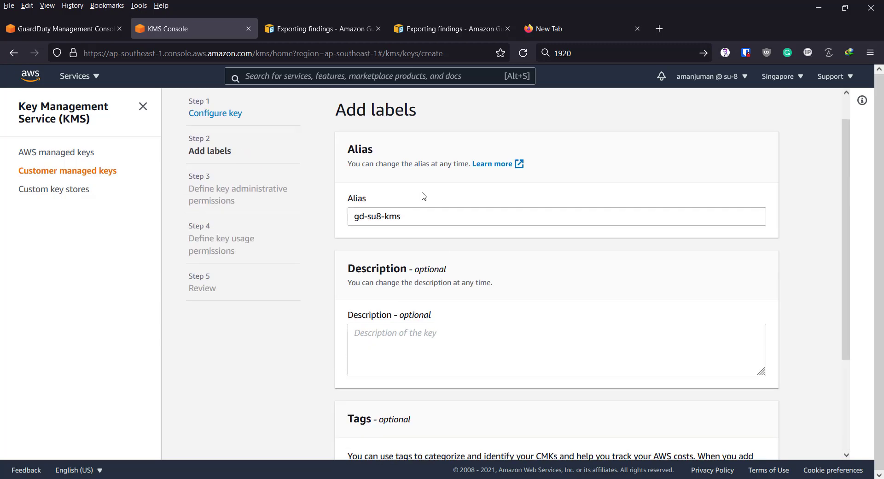
- Tag the key with Name set to its alias, gd-su8-kms, and proceed to the administrative permissions
{"action": "double_click", "coordinate": [420, 222]}
{"action": "triple_click", "coordinate": [419, 222]}
{"action": "key", "text": "ctrl+c"}
{"action": "left_click", "coordinate": [308, 330]}
{"action": "scroll", "coordinate": [368, 316], "scroll_direction": "down", "scroll_amount": 3}
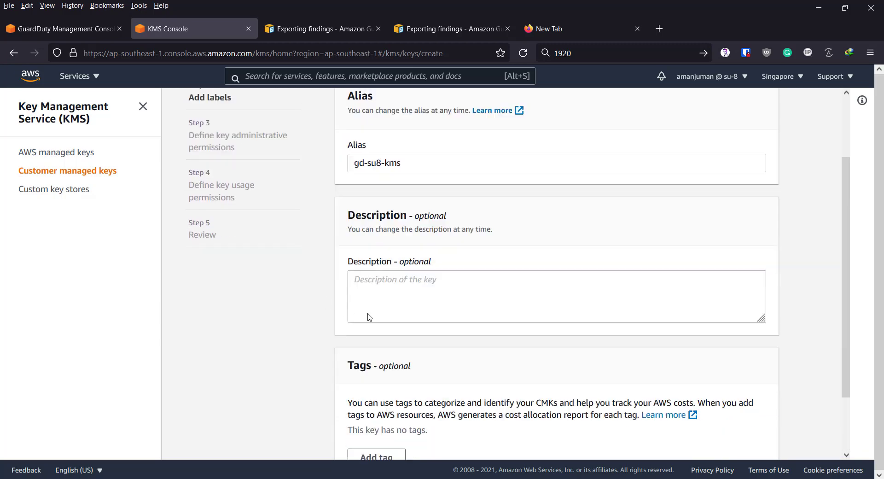
{"action": "left_click", "coordinate": [369, 391]}
{"action": "type", "text": "Nam"}
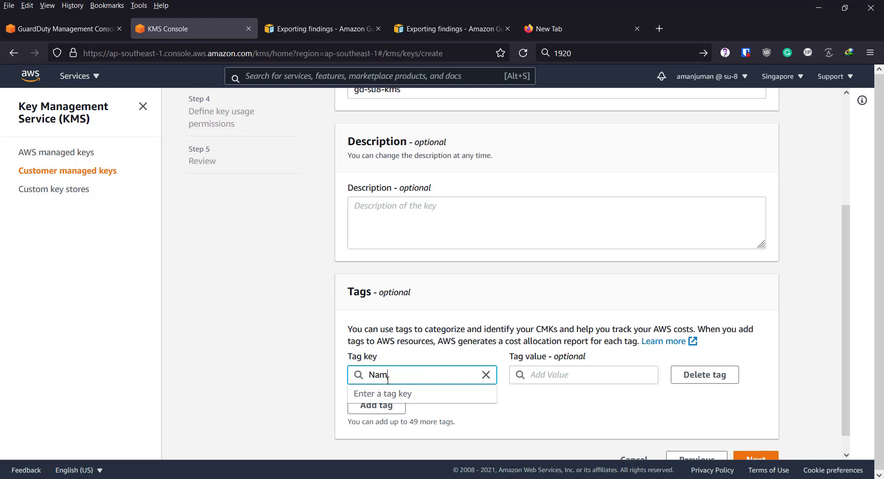
{"action": "type", "text": "e"}
{"action": "key", "text": "Tab"}
{"action": "key", "text": "ctrl+v"}
{"action": "left_click", "coordinate": [272, 348]}
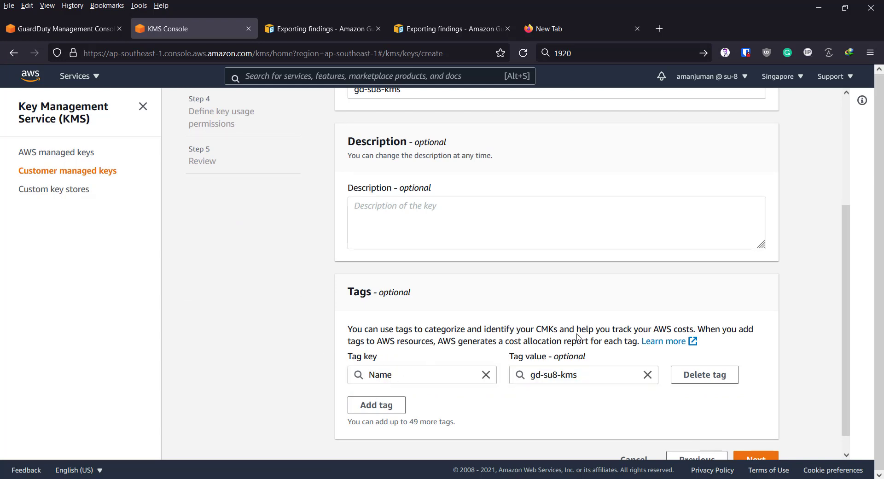
{"action": "scroll", "coordinate": [755, 360], "scroll_direction": "down", "scroll_amount": 1}
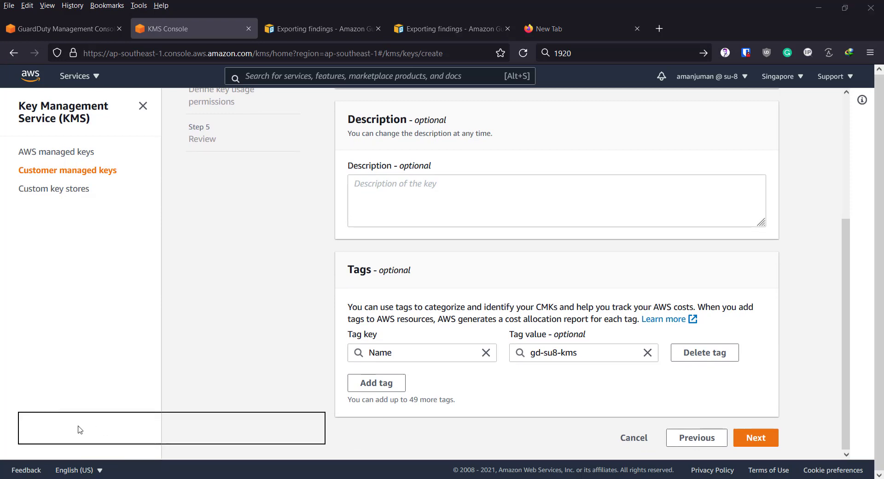
{"action": "left_click", "coordinate": [757, 437]}
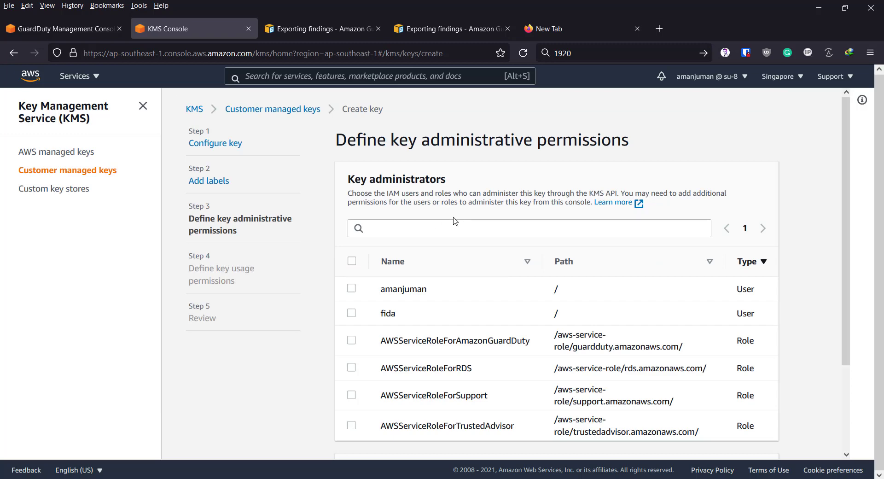
- Make the signed-in IAM user and the AWSServiceRoleForAmazonGuardDuty role key administrators, leaving key deletion allowed, and continue to usage permissions
{"action": "scroll", "coordinate": [393, 272], "scroll_direction": "down", "scroll_amount": 3}
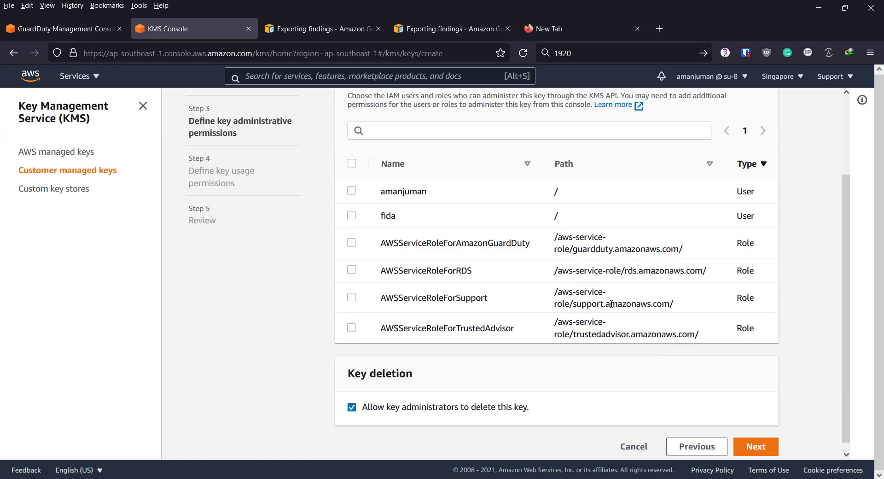
{"action": "scroll", "coordinate": [505, 252], "scroll_direction": "up", "scroll_amount": 3}
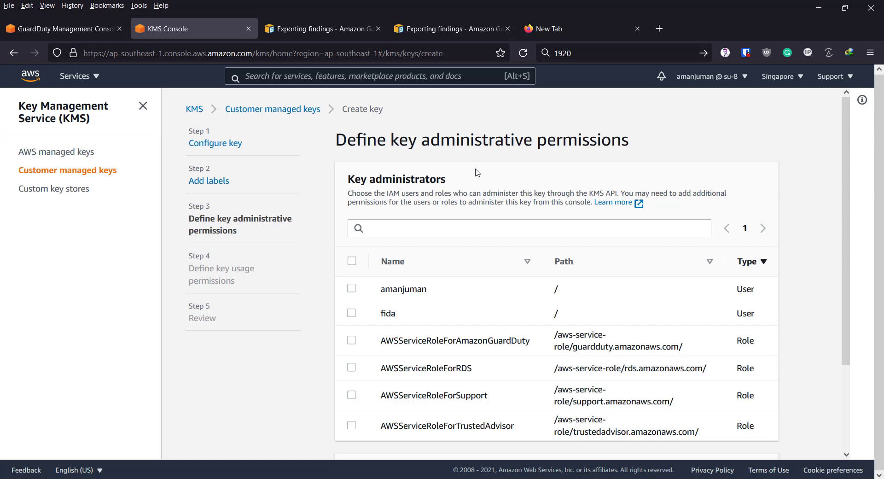
{"action": "left_click", "coordinate": [352, 288]}
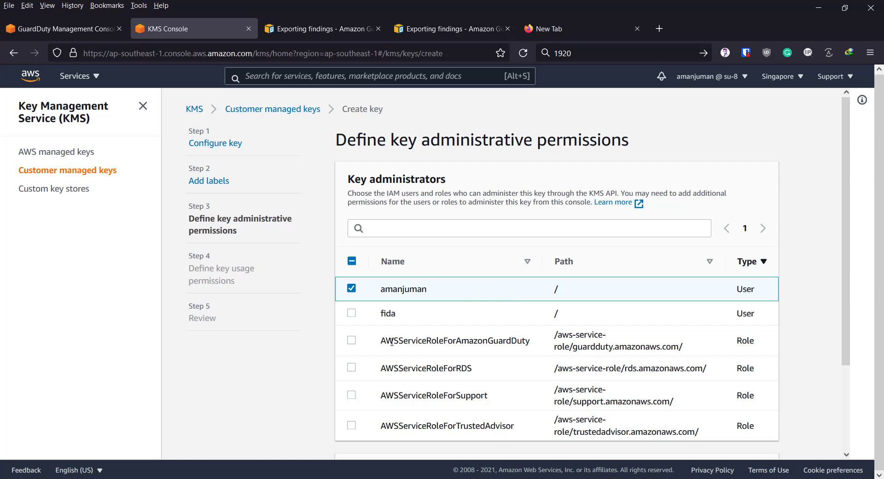
{"action": "left_click", "coordinate": [352, 340]}
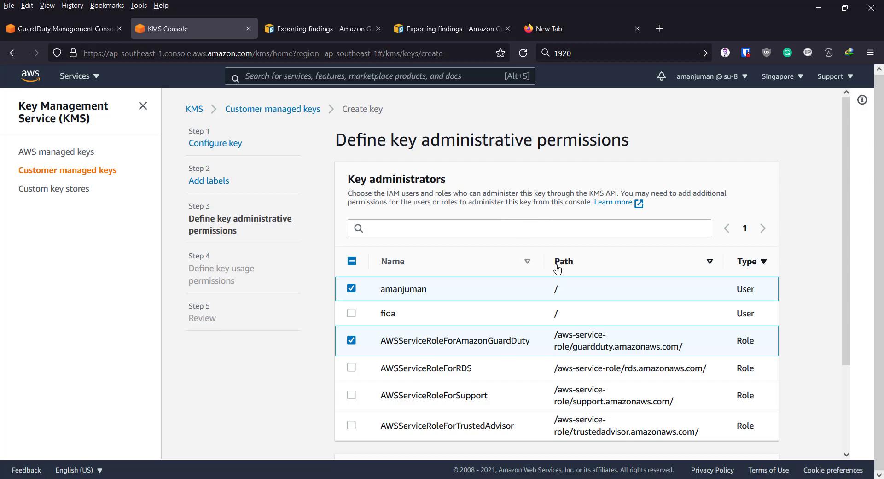
{"action": "scroll", "coordinate": [497, 379], "scroll_direction": "down", "scroll_amount": 2}
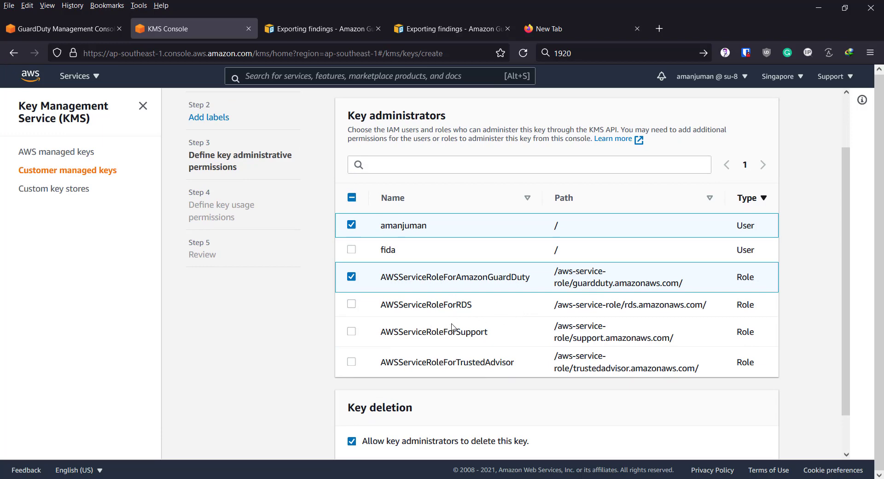
{"action": "scroll", "coordinate": [537, 328], "scroll_direction": "up", "scroll_amount": 2}
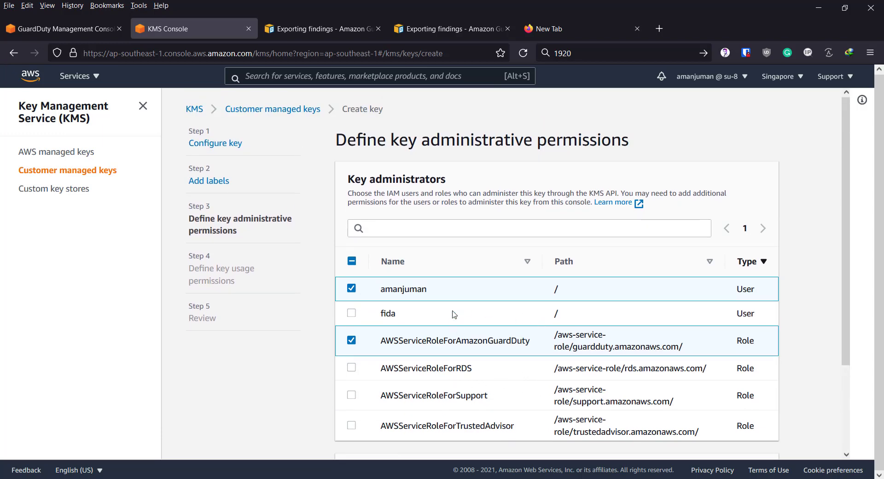
{"action": "scroll", "coordinate": [632, 371], "scroll_direction": "down", "scroll_amount": 2}
{"action": "scroll", "coordinate": [632, 371], "scroll_direction": "down", "scroll_amount": 3}
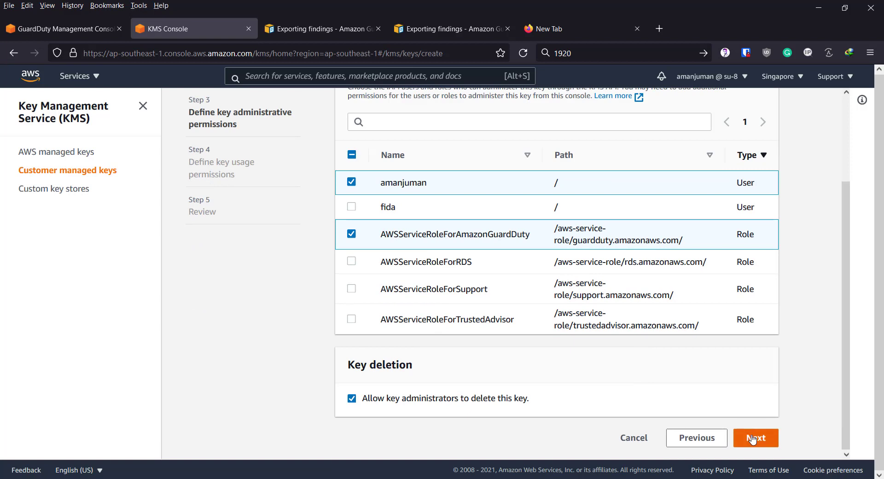
{"action": "left_click", "coordinate": [757, 437]}
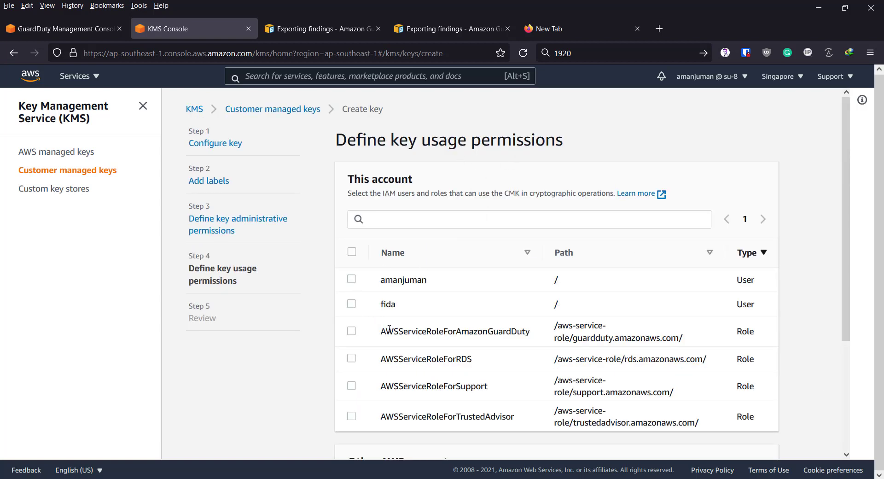
- Grant key usage to the AWSServiceRoleForAmazonGuardDuty role and the signed-in IAM user, and continue to the review
{"action": "left_click", "coordinate": [352, 333]}
{"action": "left_click", "coordinate": [352, 279]}
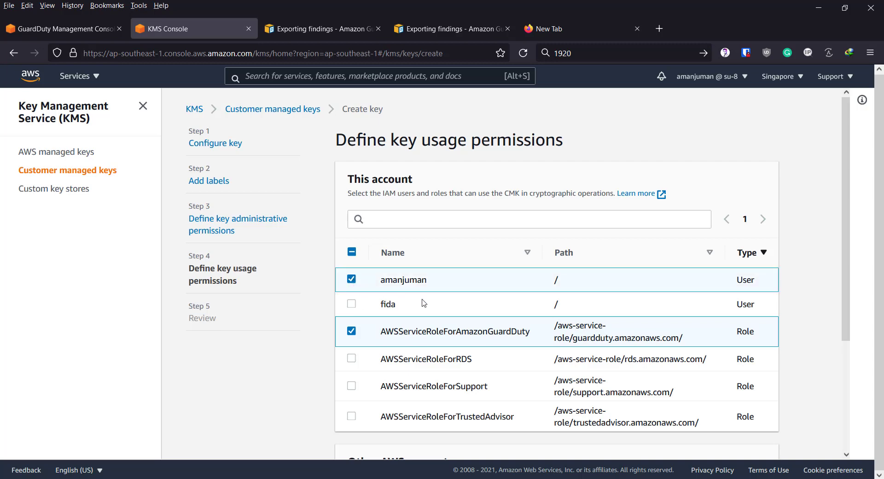
{"action": "scroll", "coordinate": [434, 336], "scroll_direction": "down", "scroll_amount": 3}
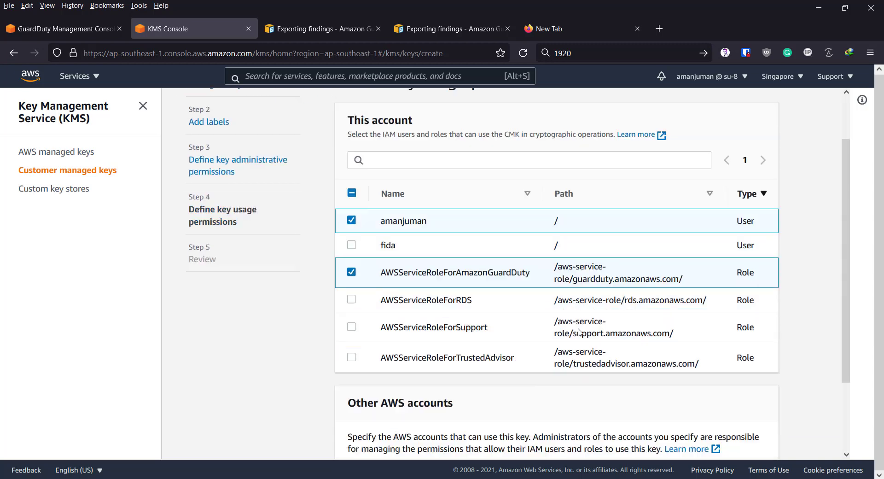
{"action": "left_click", "coordinate": [762, 444]}
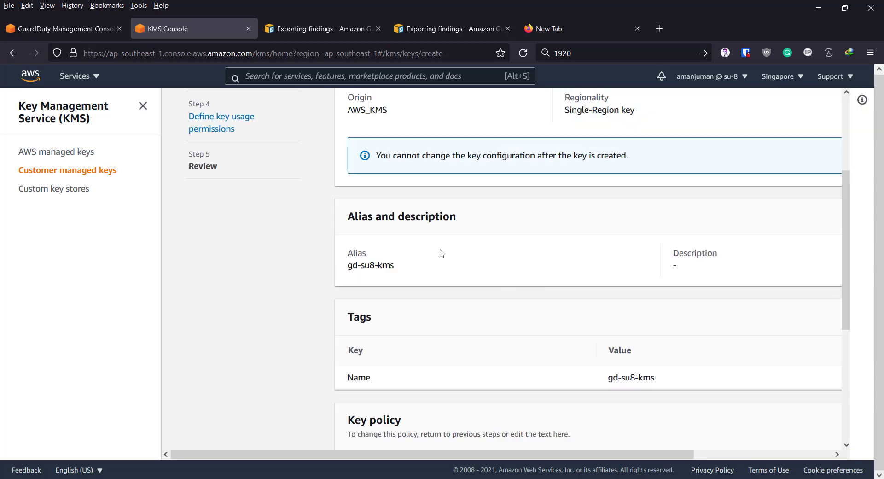
- Examine the key's alias, tags and generated key policy statements in the review before creating it
{"action": "scroll", "coordinate": [441, 251], "scroll_direction": "down", "scroll_amount": 5}
{"action": "scroll", "coordinate": [541, 278], "scroll_direction": "down", "scroll_amount": 4}
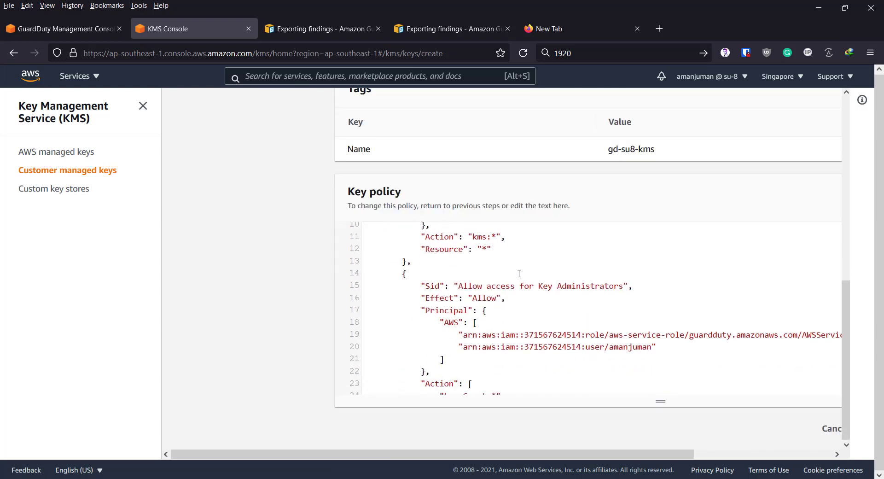
{"action": "scroll", "coordinate": [515, 286], "scroll_direction": "down", "scroll_amount": 4}
{"action": "scroll", "coordinate": [513, 295], "scroll_direction": "up", "scroll_amount": 8}
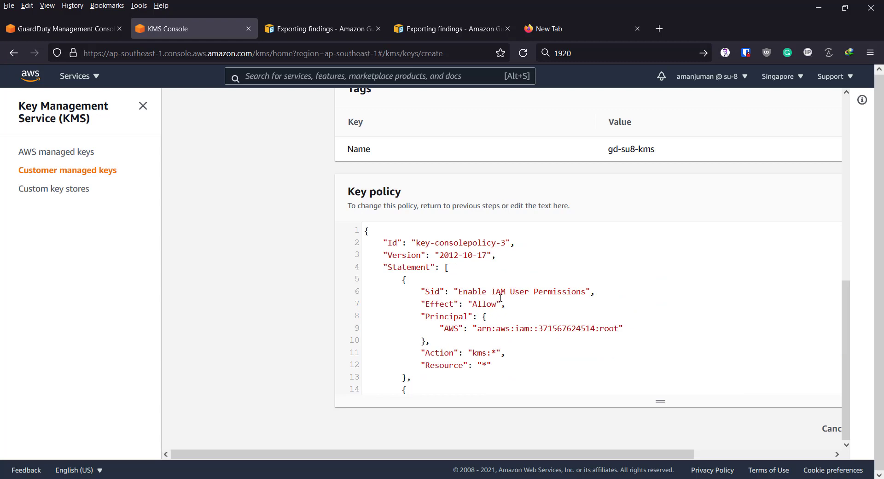
{"action": "scroll", "coordinate": [501, 298], "scroll_direction": "down", "scroll_amount": 20}
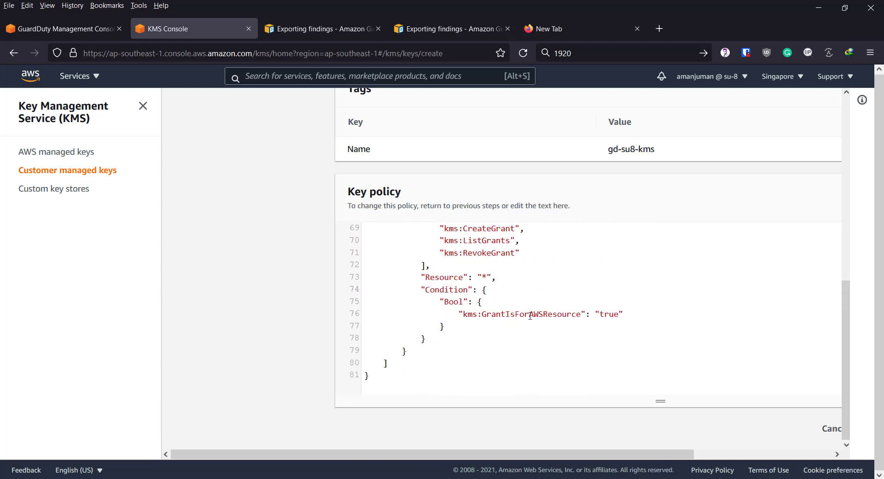
{"action": "scroll", "coordinate": [525, 299], "scroll_direction": "up", "scroll_amount": 3}
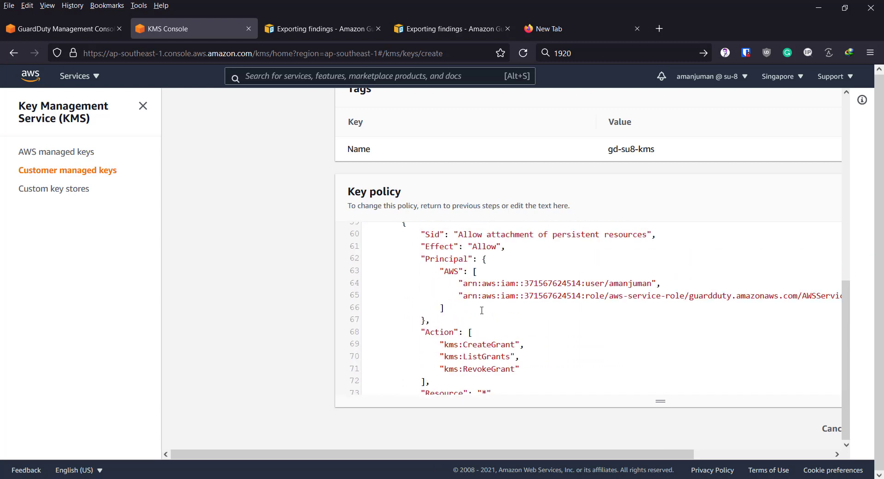
{"action": "scroll", "coordinate": [482, 310], "scroll_direction": "up", "scroll_amount": 14}
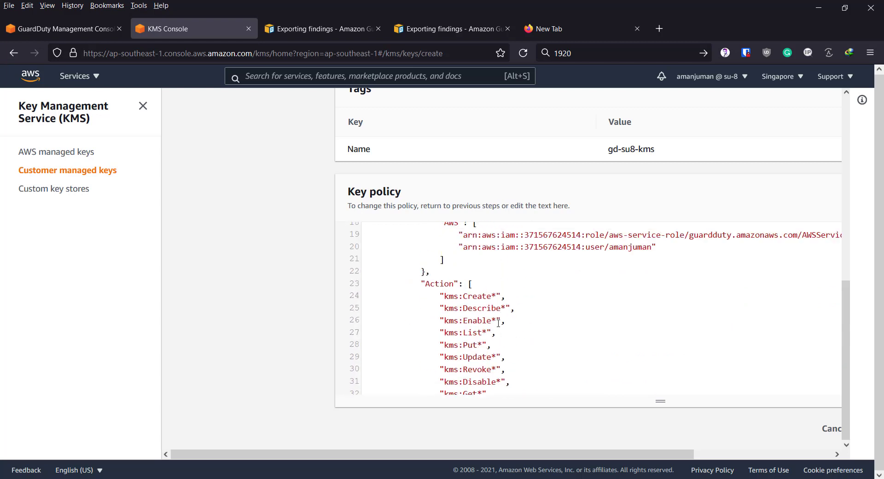
{"action": "scroll", "coordinate": [502, 325], "scroll_direction": "up", "scroll_amount": 5}
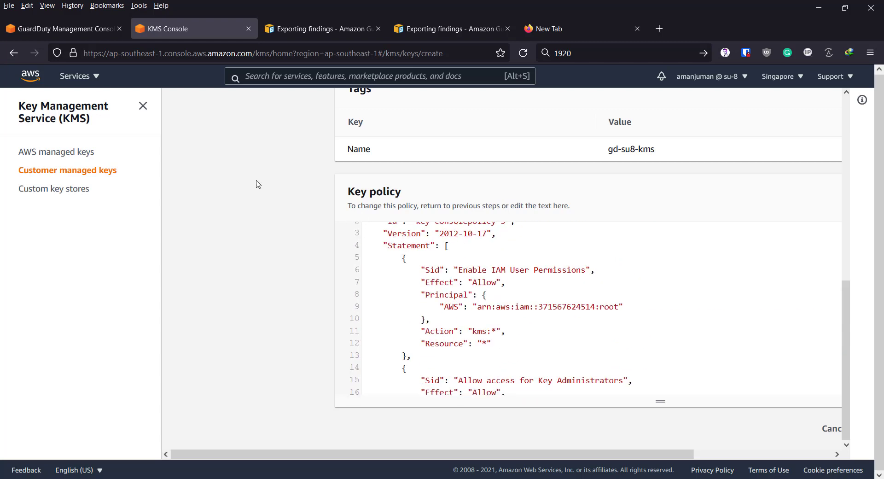
{"action": "scroll", "coordinate": [507, 327], "scroll_direction": "down", "scroll_amount": 10}
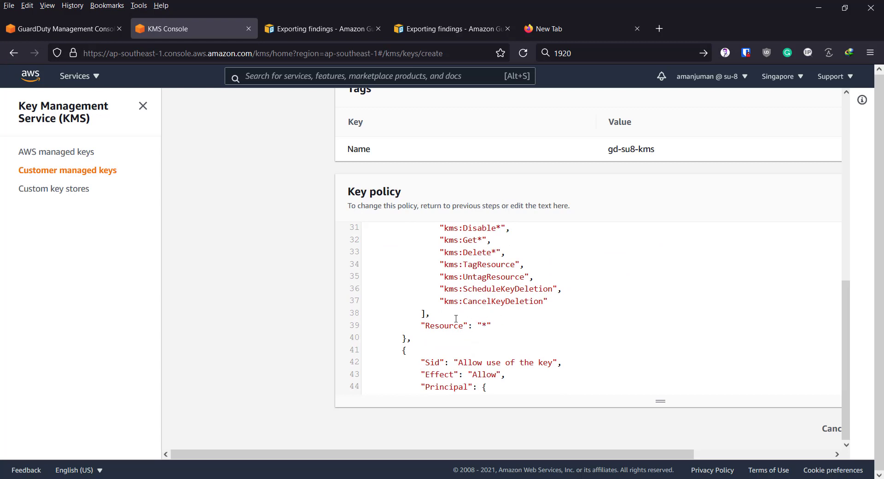
- Read the rest of the generated key policy and finish creating the customer managed key
{"action": "scroll", "coordinate": [456, 319], "scroll_direction": "down", "scroll_amount": 6}
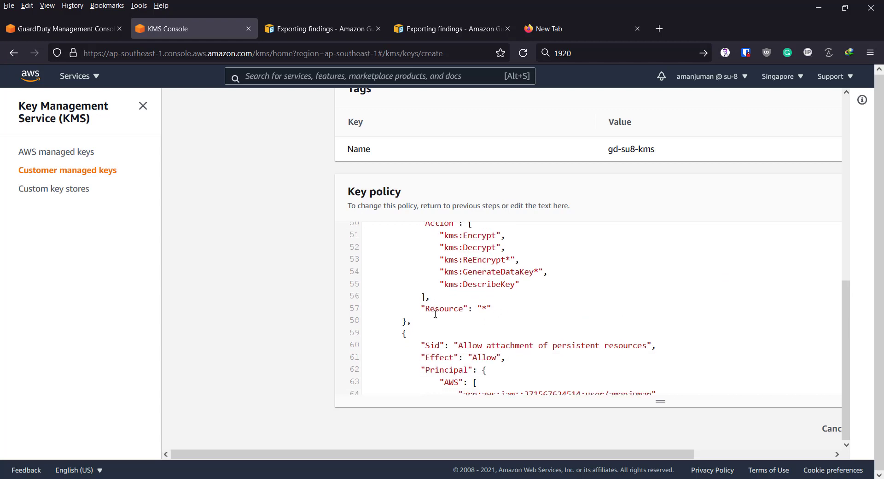
{"action": "scroll", "coordinate": [435, 314], "scroll_direction": "down", "scroll_amount": 6}
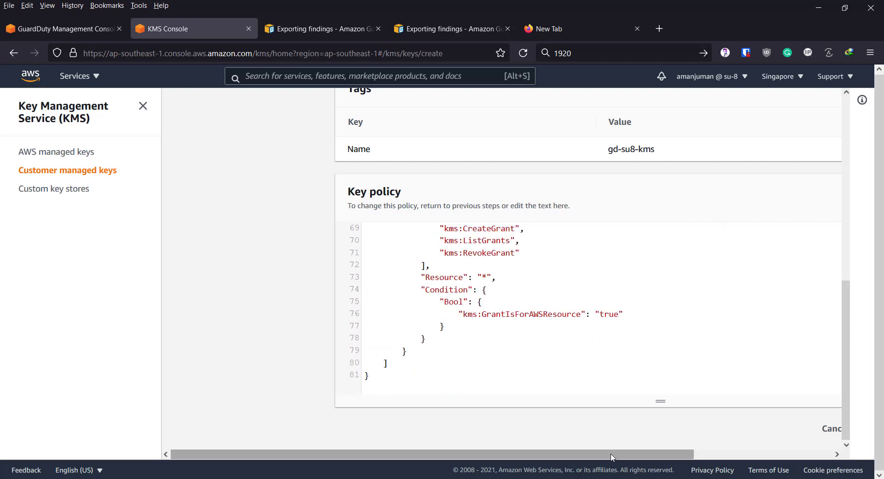
{"action": "left_click_drag", "start_coordinate": [612, 457], "coordinate": [750, 455]}
{"action": "left_click", "coordinate": [810, 429]}
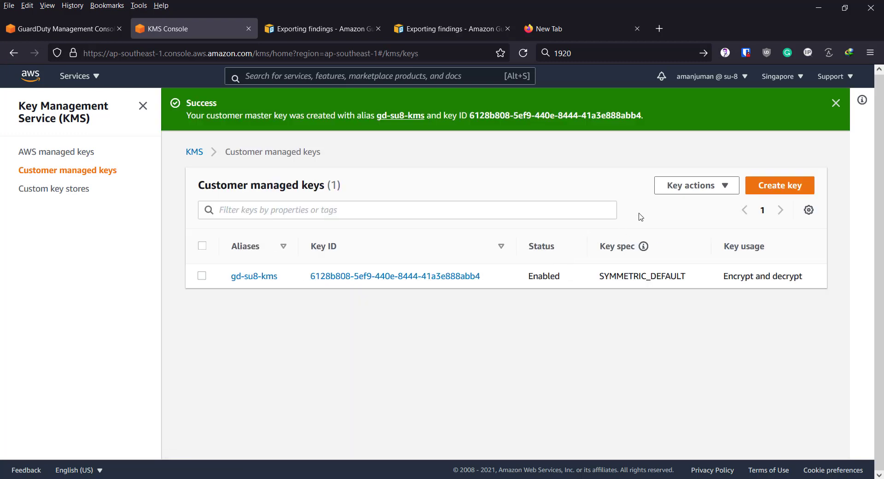
- Check the key alias choices in GuardDuty's export form, copy the bucket name su8-gd, and reload the settings page to refresh the key list
{"action": "left_click", "coordinate": [51, 30]}
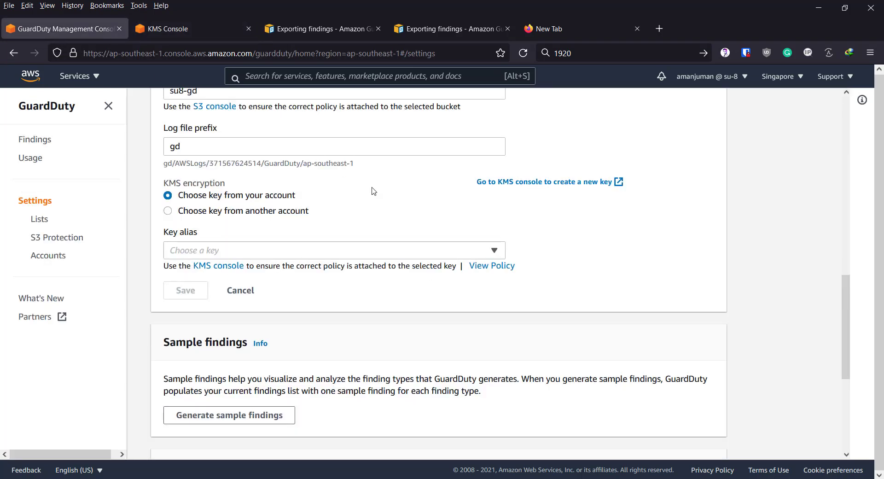
{"action": "scroll", "coordinate": [366, 237], "scroll_direction": "up", "scroll_amount": 3}
{"action": "left_click", "coordinate": [262, 321]}
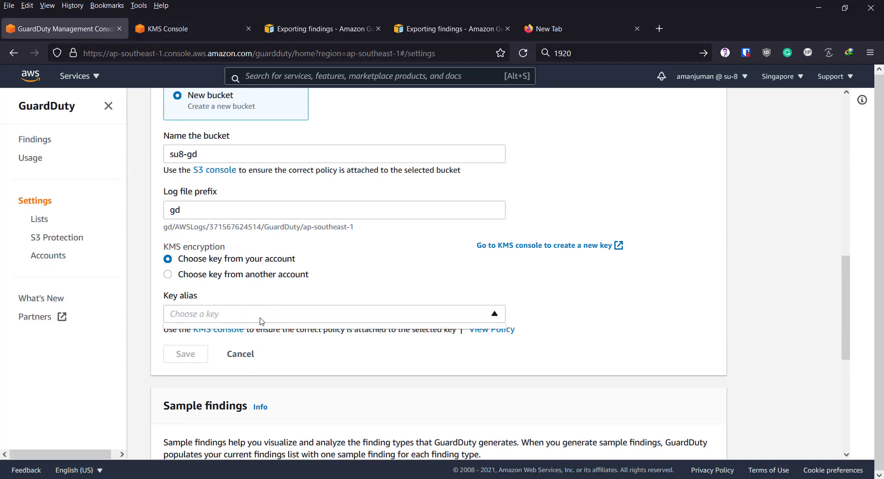
{"action": "left_click", "coordinate": [311, 353]}
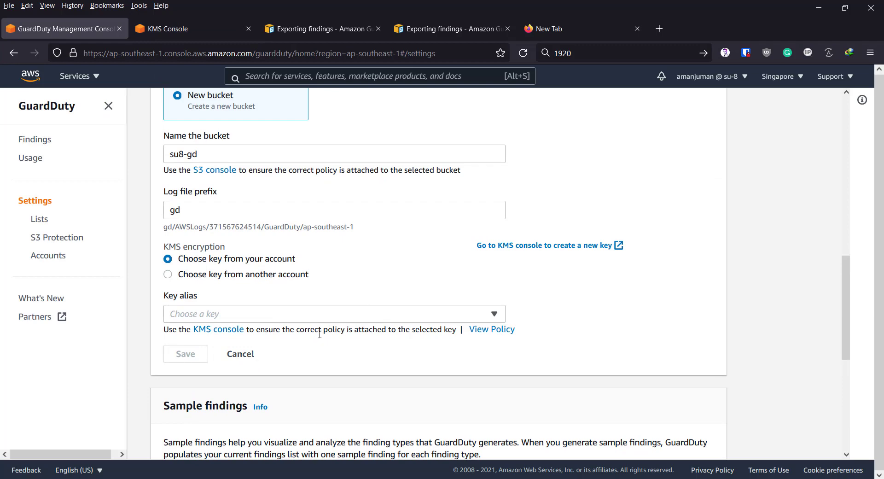
{"action": "triple_click", "coordinate": [223, 155]}
{"action": "key", "text": "ctrl+c"}
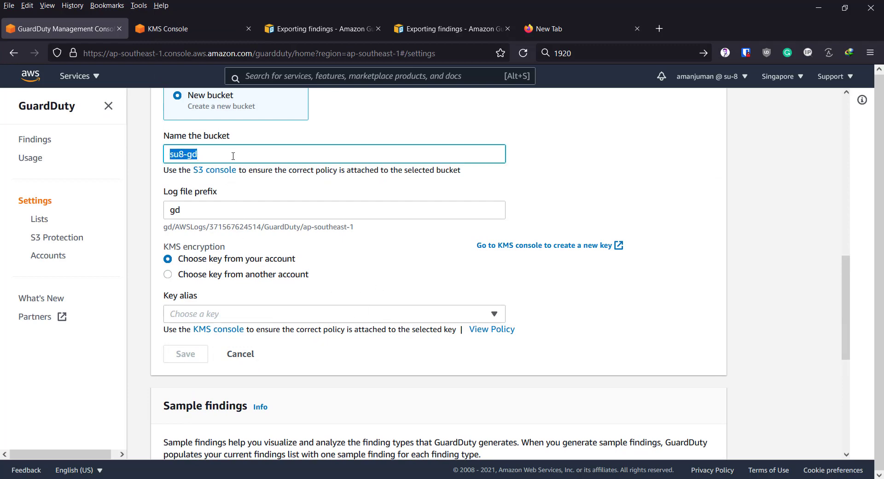
{"action": "left_click", "coordinate": [621, 205]}
{"action": "scroll", "coordinate": [507, 214], "scroll_direction": "up", "scroll_amount": 6}
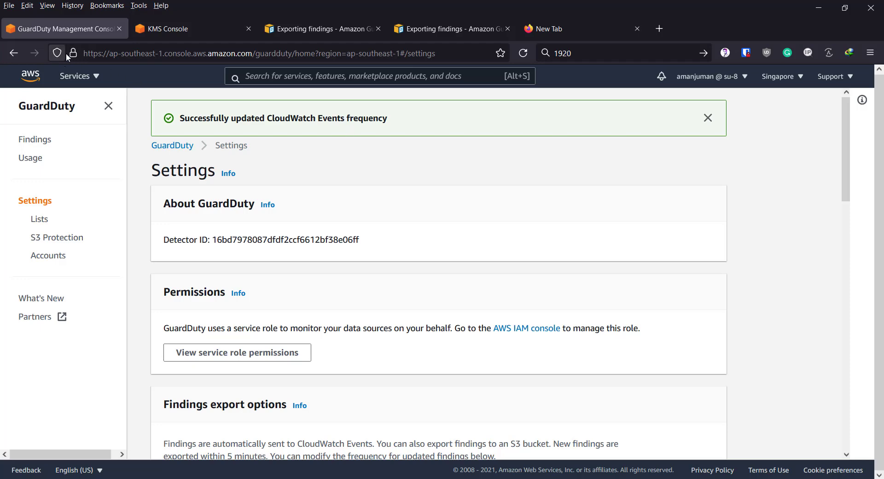
{"action": "left_click", "coordinate": [526, 54]}
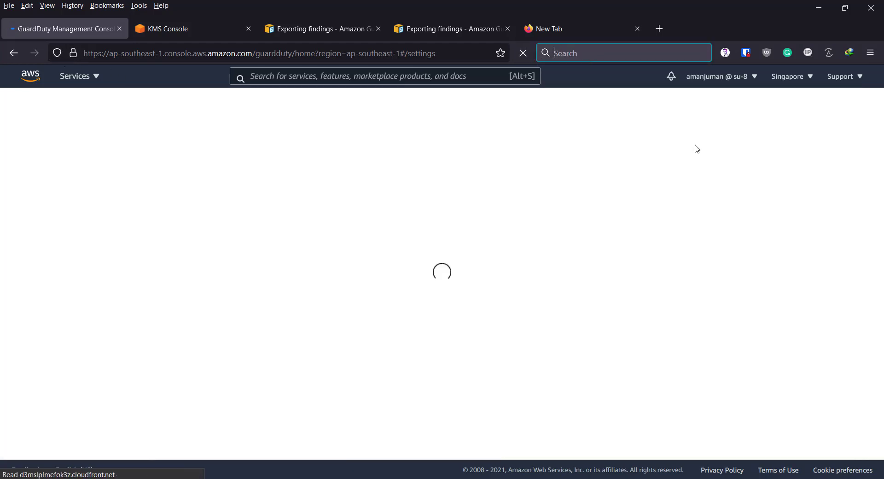
- Start configuring the S3 findings export with a new bucket named su8-gd
{"action": "scroll", "coordinate": [438, 235], "scroll_direction": "down", "scroll_amount": 5}
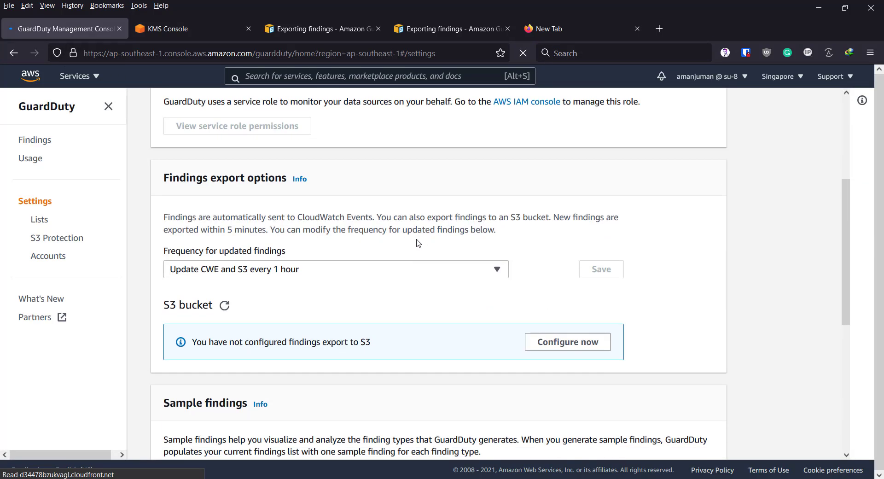
{"action": "scroll", "coordinate": [418, 243], "scroll_direction": "down", "scroll_amount": 3}
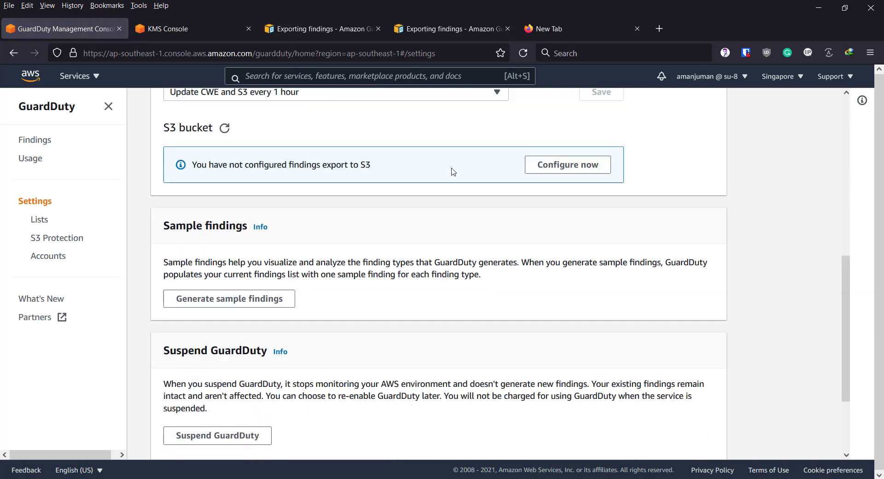
{"action": "scroll", "coordinate": [451, 172], "scroll_direction": "up", "scroll_amount": 1}
{"action": "left_click", "coordinate": [567, 215]}
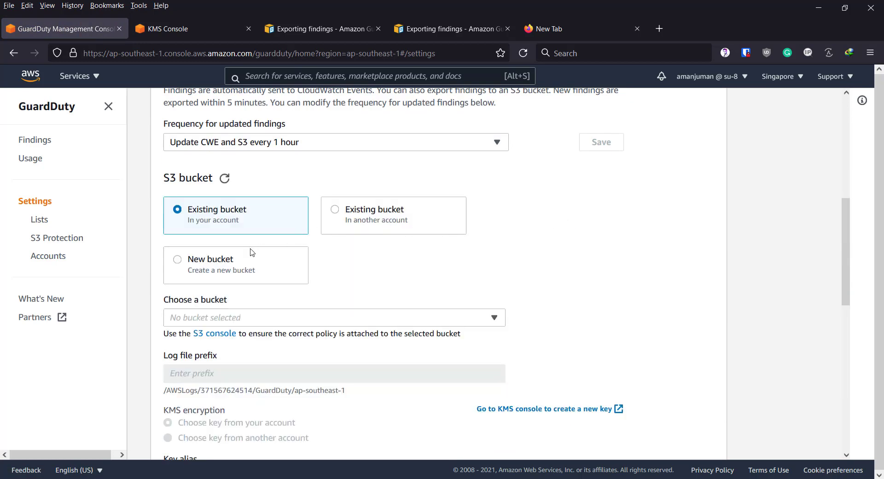
{"action": "left_click", "coordinate": [207, 320]}
{"action": "key", "text": "ctrl+v"}
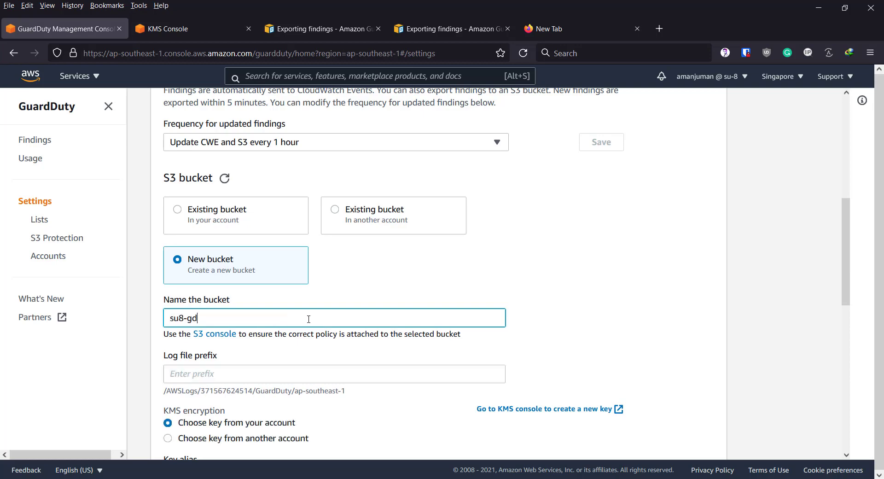
- Set the log file prefix to gd and choose gd-su8-kms from this account as the encryption key
{"action": "scroll", "coordinate": [555, 268], "scroll_direction": "down", "scroll_amount": 3}
{"action": "left_click", "coordinate": [203, 242]}
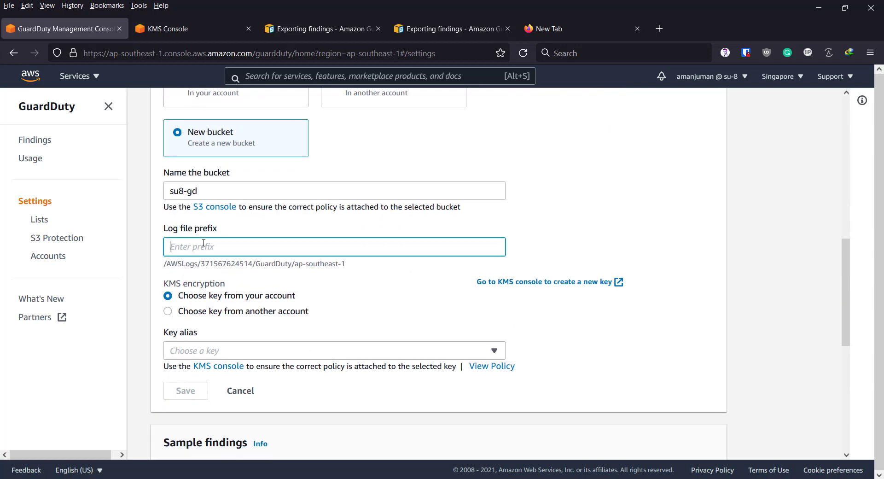
{"action": "type", "text": "gd"}
{"action": "left_click", "coordinate": [617, 219]}
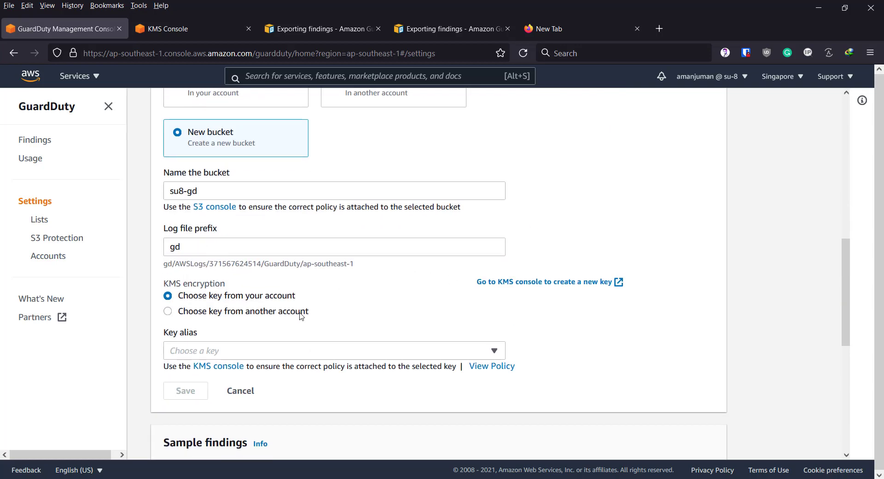
{"action": "left_click", "coordinate": [237, 356]}
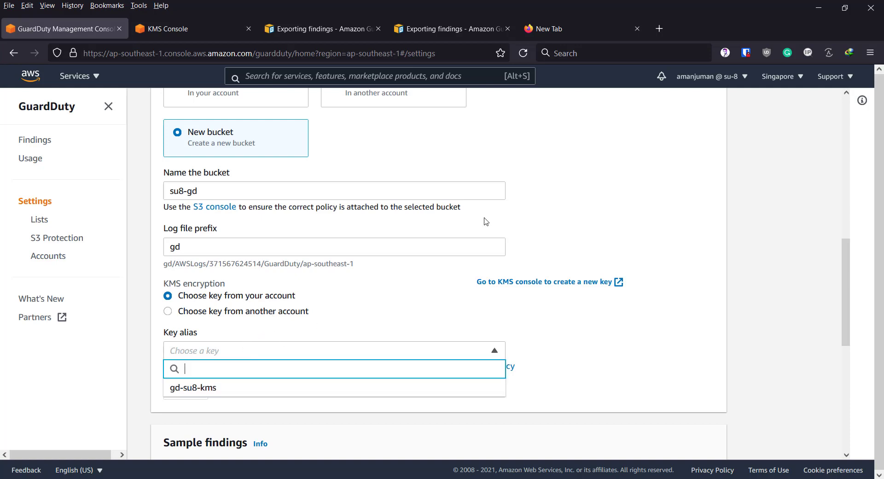
{"action": "left_click", "coordinate": [198, 387]}
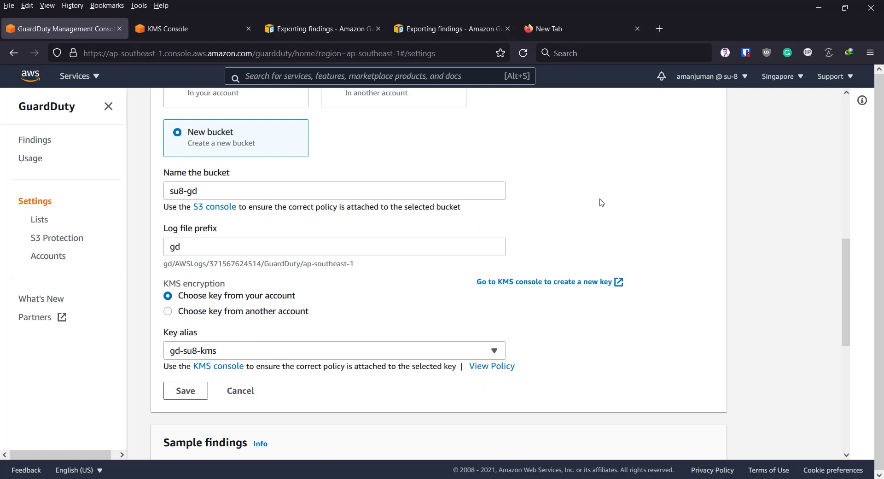
- Review the export form and open the S3 console and the KMS console from its policy links
{"action": "scroll", "coordinate": [491, 239], "scroll_direction": "down", "scroll_amount": 4}
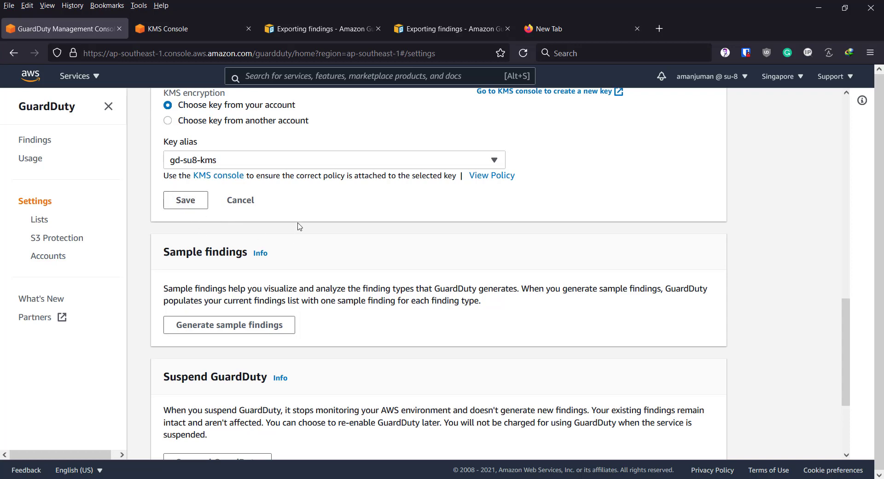
{"action": "scroll", "coordinate": [313, 239], "scroll_direction": "up", "scroll_amount": 4}
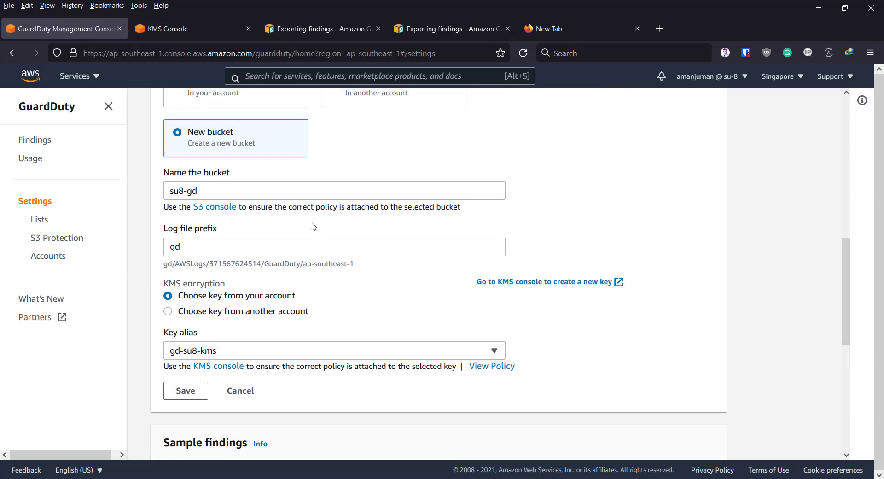
{"action": "scroll", "coordinate": [318, 232], "scroll_direction": "up", "scroll_amount": 1}
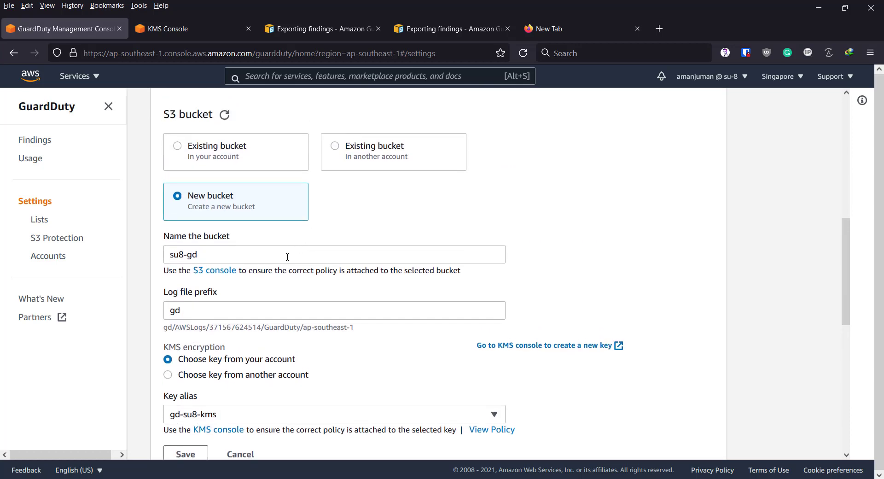
{"action": "left_click", "coordinate": [215, 271]}
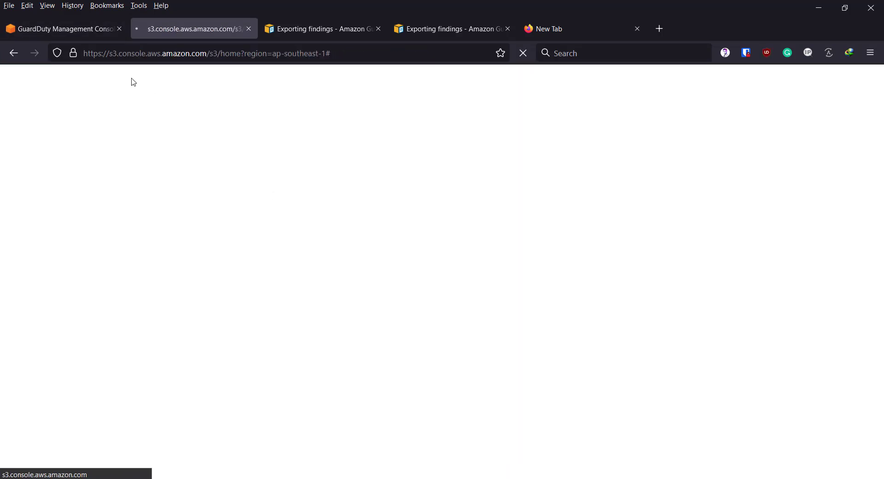
{"action": "left_click", "coordinate": [88, 37]}
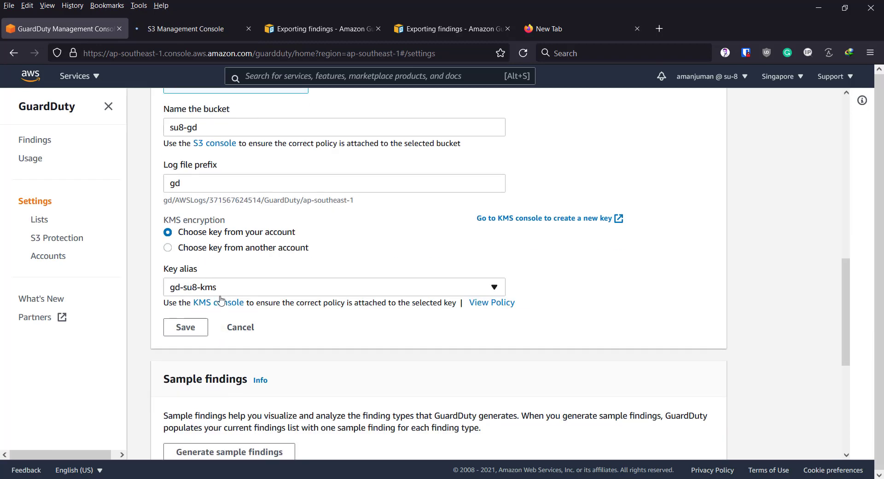
{"action": "right_click", "coordinate": [221, 302]}
{"action": "left_click", "coordinate": [364, 336]}
{"action": "left_click", "coordinate": [221, 302]}
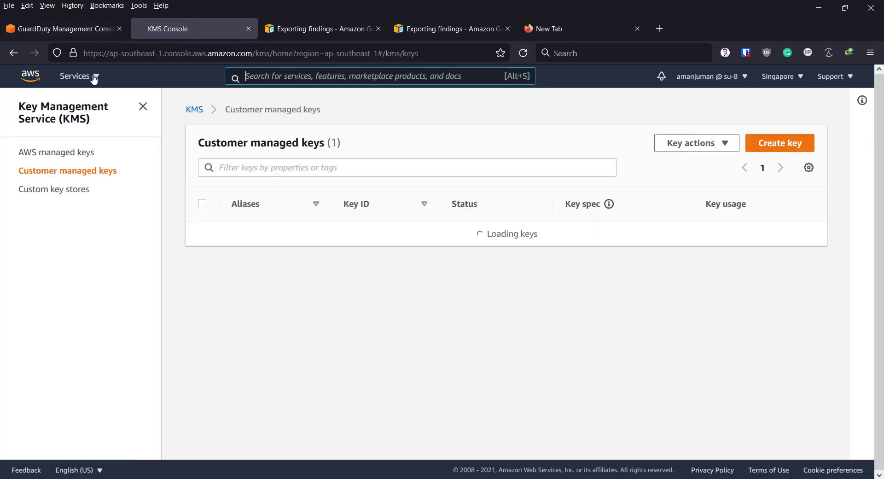
- Open the S3 console in a separate browser tab and collapse its account snapshot
{"action": "left_click", "coordinate": [76, 76]}
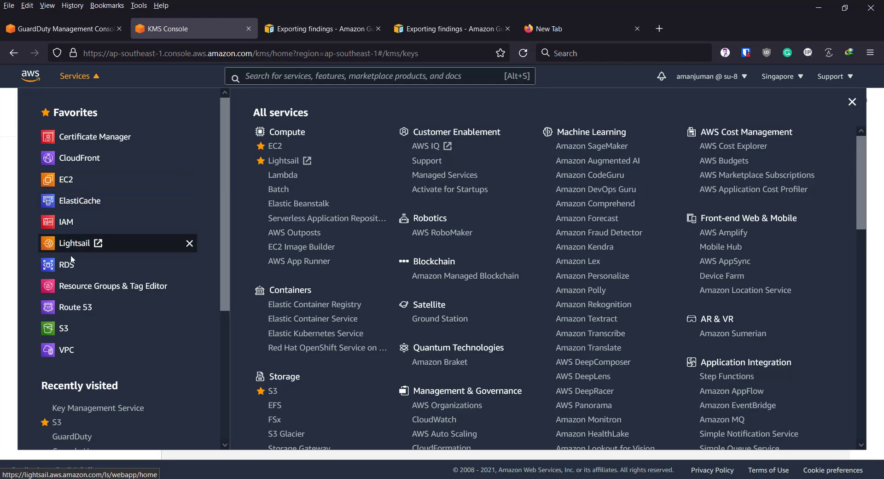
{"action": "right_click", "coordinate": [67, 328]}
{"action": "left_click", "coordinate": [109, 81]}
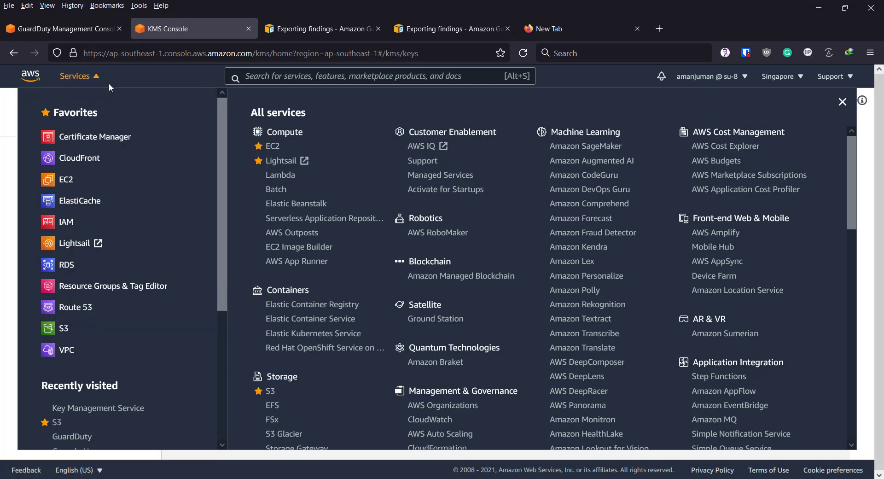
{"action": "left_click", "coordinate": [81, 76]}
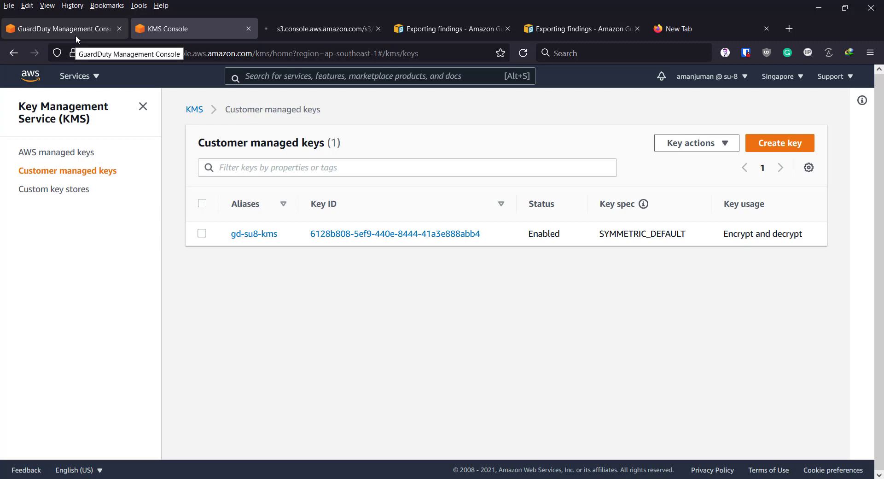
{"action": "left_click", "coordinate": [305, 29]}
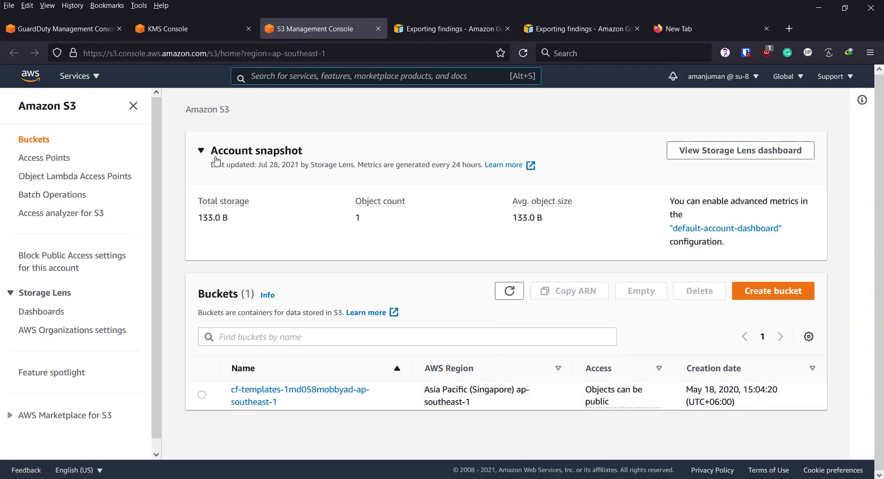
{"action": "left_click", "coordinate": [200, 151]}
- Try to save the S3 findings export configuration in GuardDuty and read the response
{"action": "left_click", "coordinate": [51, 29]}
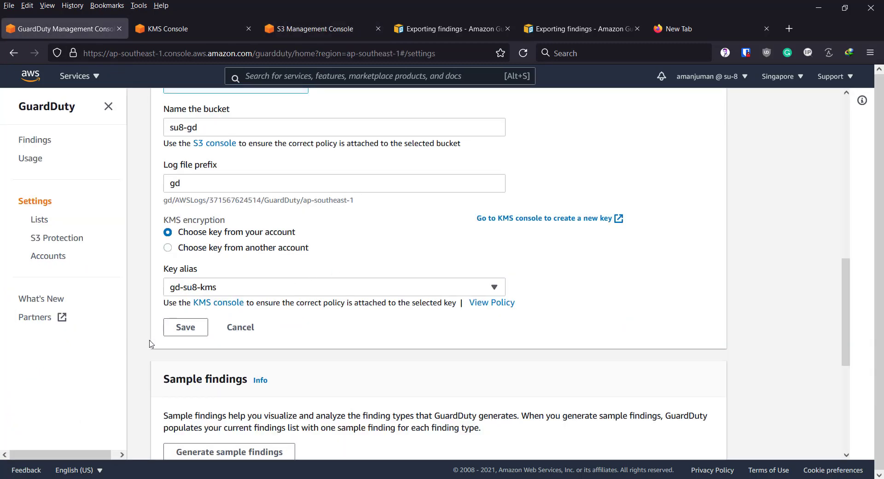
{"action": "left_click", "coordinate": [193, 334]}
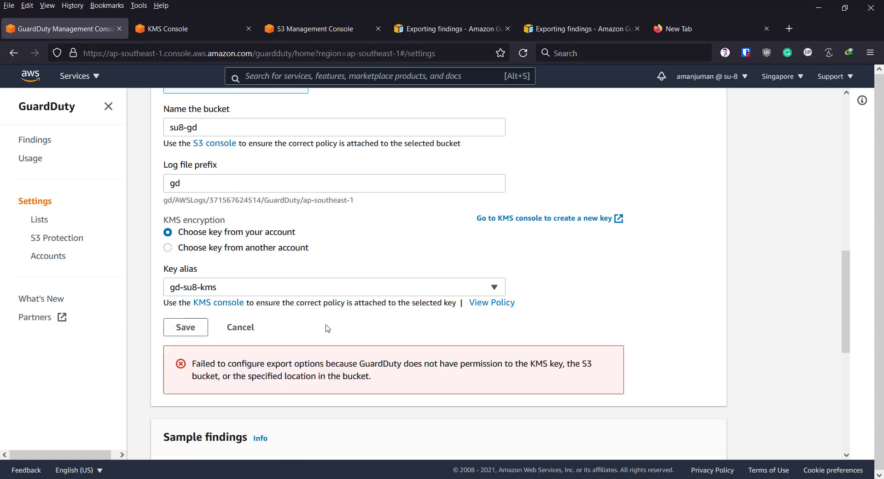
{"action": "scroll", "coordinate": [328, 328], "scroll_direction": "down", "scroll_amount": 3}
{"action": "left_click_drag", "start_coordinate": [192, 237], "coordinate": [381, 259]}
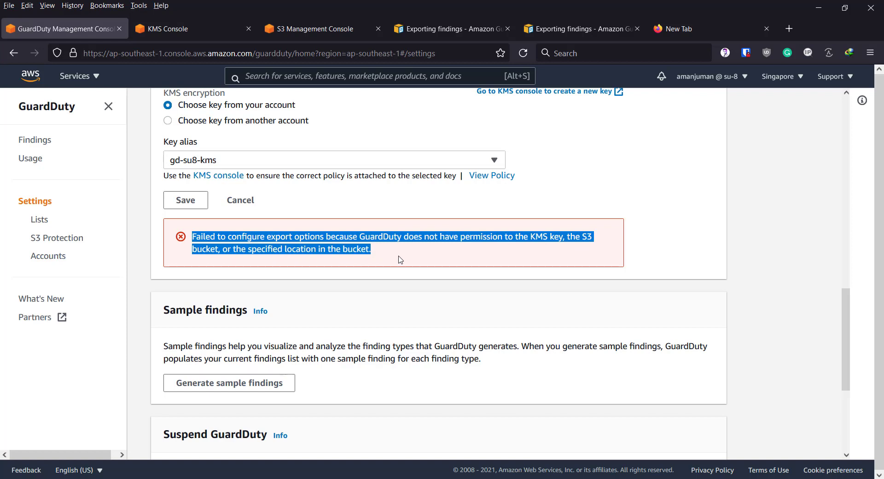
{"action": "left_click", "coordinate": [399, 260]}
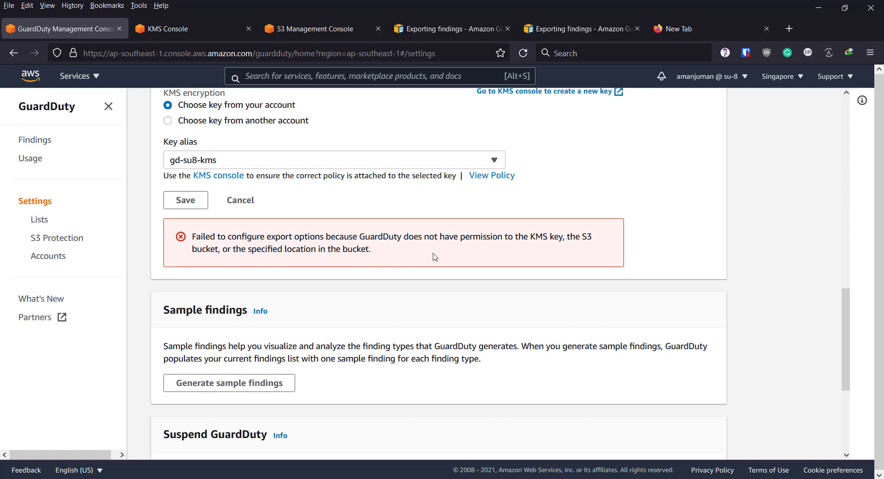
- Refresh the S3 bucket list and open the permissions of the su8-gd bucket
{"action": "left_click", "coordinate": [289, 30]}
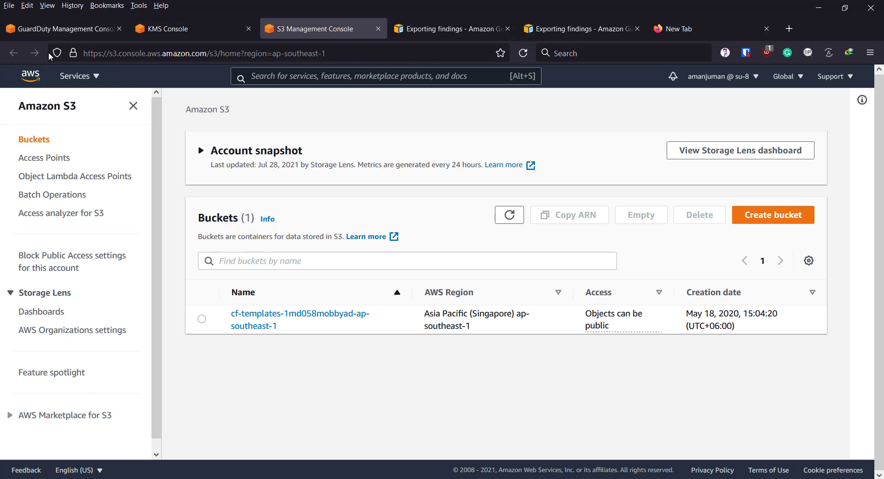
{"action": "left_click", "coordinate": [525, 54]}
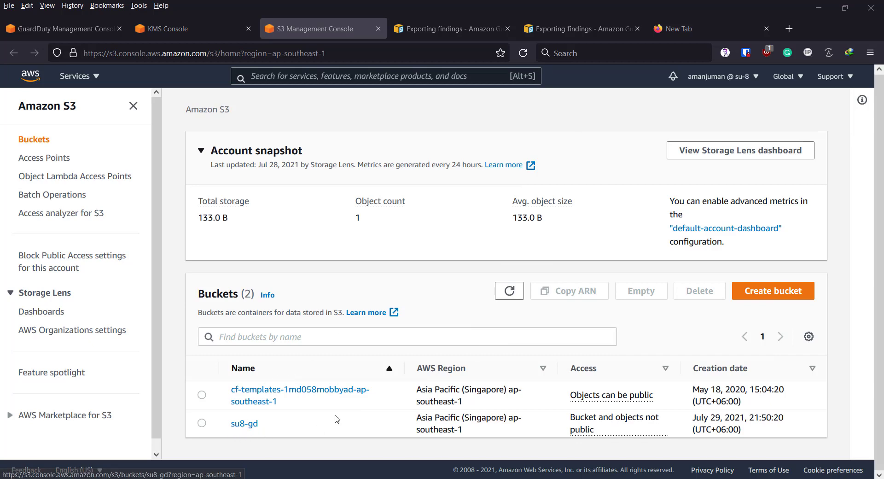
{"action": "left_click", "coordinate": [242, 424]}
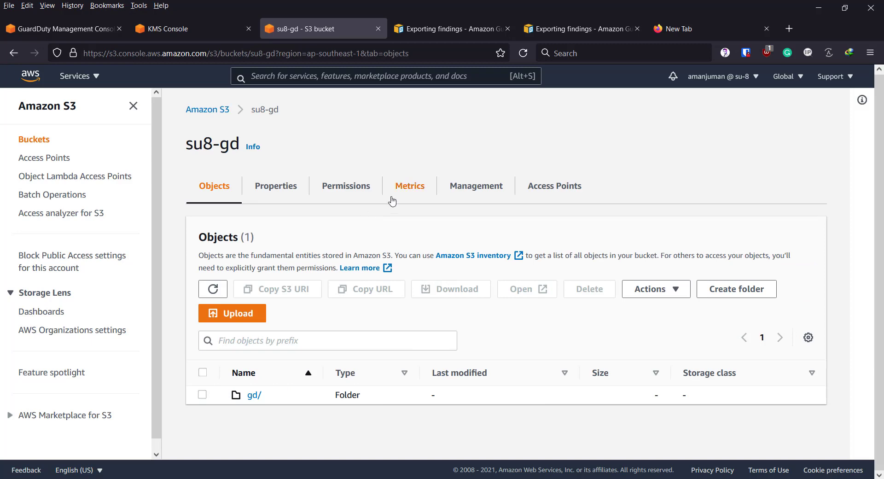
{"action": "left_click", "coordinate": [333, 187]}
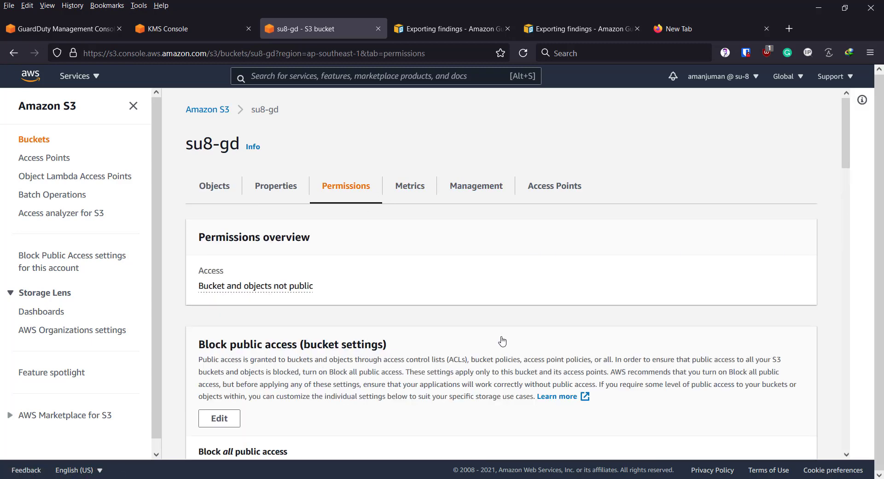
- Examine the su8-gd bucket policy from the first Deny statement through the final Allow statement, checking each statement's service principal
{"action": "scroll", "coordinate": [501, 341], "scroll_direction": "down", "scroll_amount": 10}
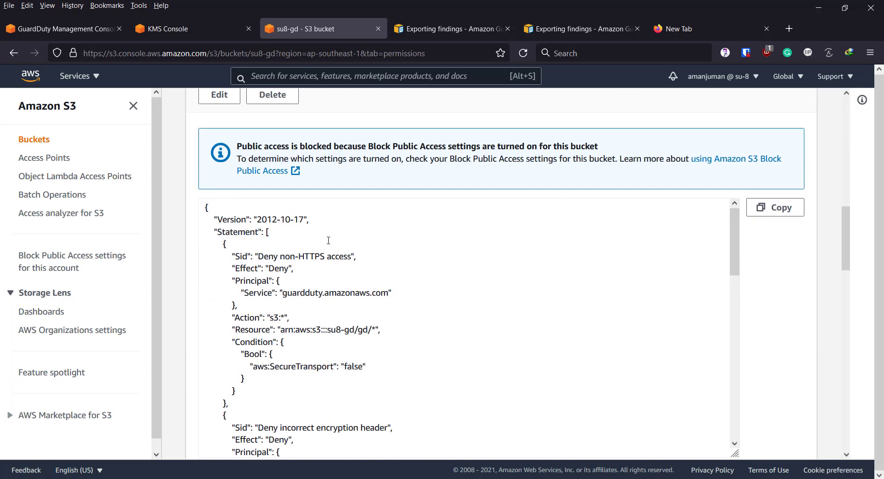
{"action": "left_click", "coordinate": [338, 274]}
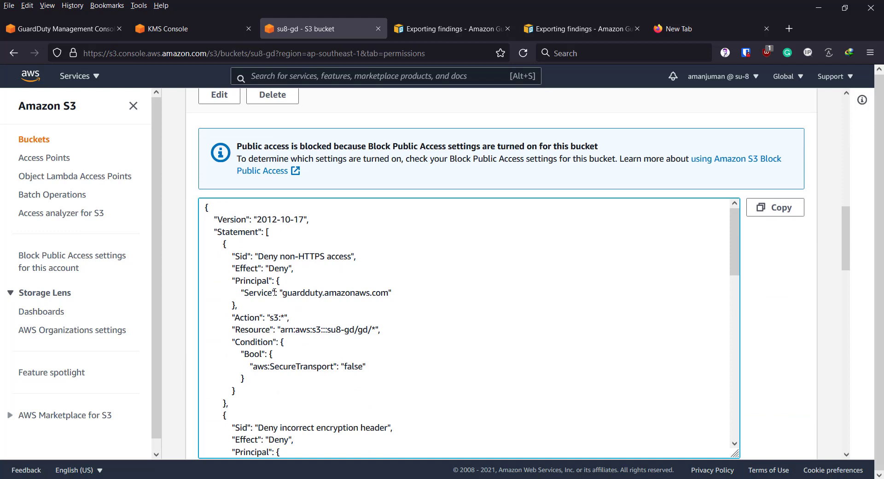
{"action": "left_click_drag", "start_coordinate": [282, 293], "coordinate": [371, 293]}
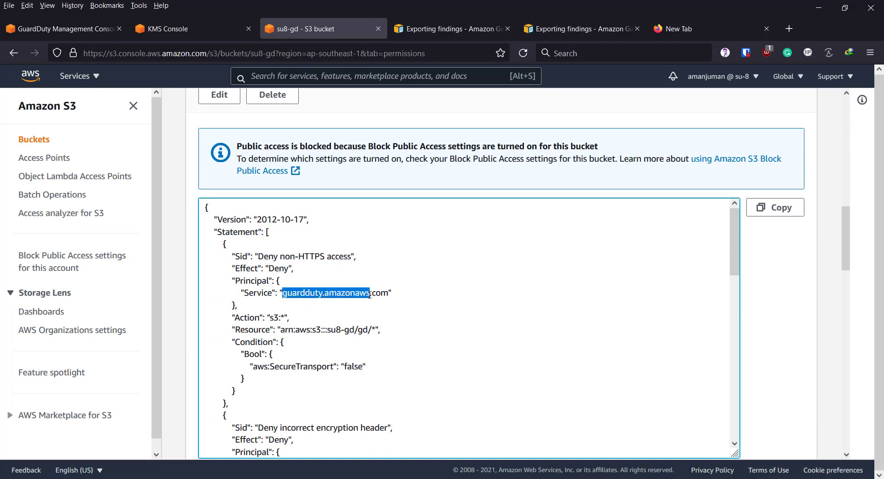
{"action": "left_click", "coordinate": [391, 310]}
{"action": "scroll", "coordinate": [381, 326], "scroll_direction": "down", "scroll_amount": 4}
{"action": "scroll", "coordinate": [381, 326], "scroll_direction": "down", "scroll_amount": 6}
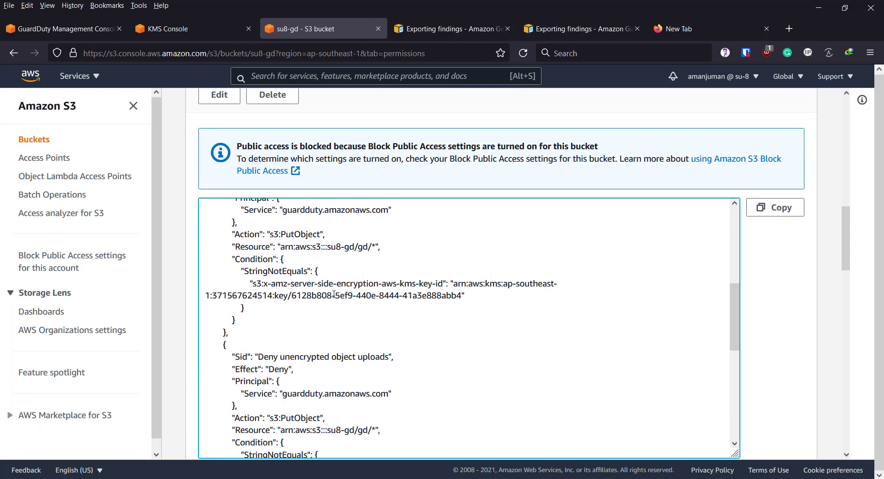
{"action": "scroll", "coordinate": [377, 315], "scroll_direction": "down", "scroll_amount": 3}
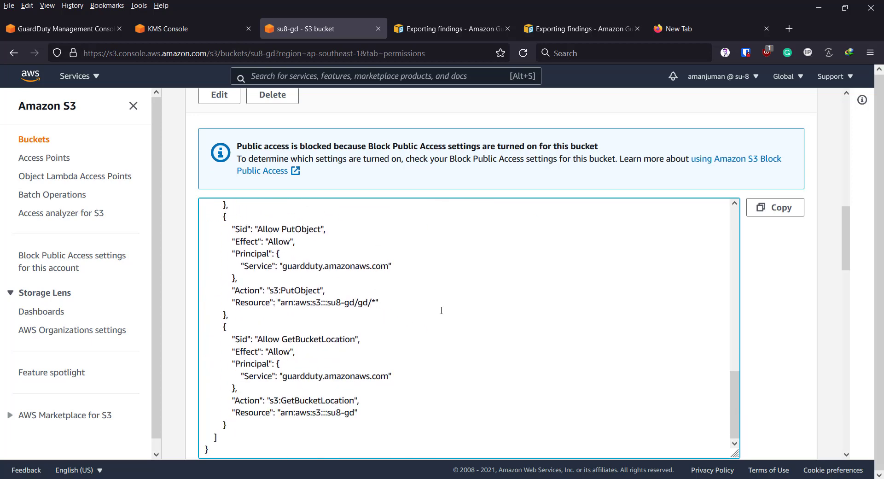
{"action": "scroll", "coordinate": [442, 310], "scroll_direction": "down", "scroll_amount": 3}
- Recheck the resource paths and KMS key condition in the bucket policy's Deny statements, along with its PutObject and GetBucketLocation permissions
{"action": "scroll", "coordinate": [384, 268], "scroll_direction": "up", "scroll_amount": 7}
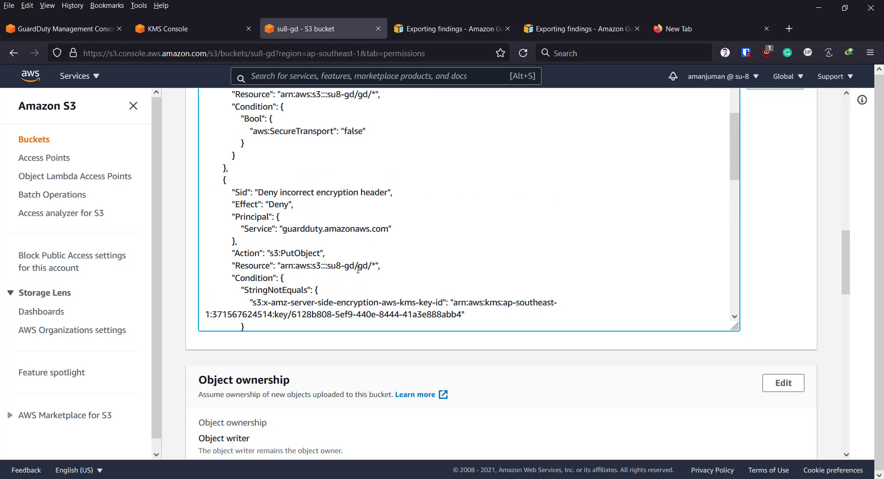
{"action": "left_click_drag", "start_coordinate": [357, 269], "coordinate": [368, 270]}
{"action": "left_click", "coordinate": [346, 271]}
{"action": "scroll", "coordinate": [379, 269], "scroll_direction": "down", "scroll_amount": 3}
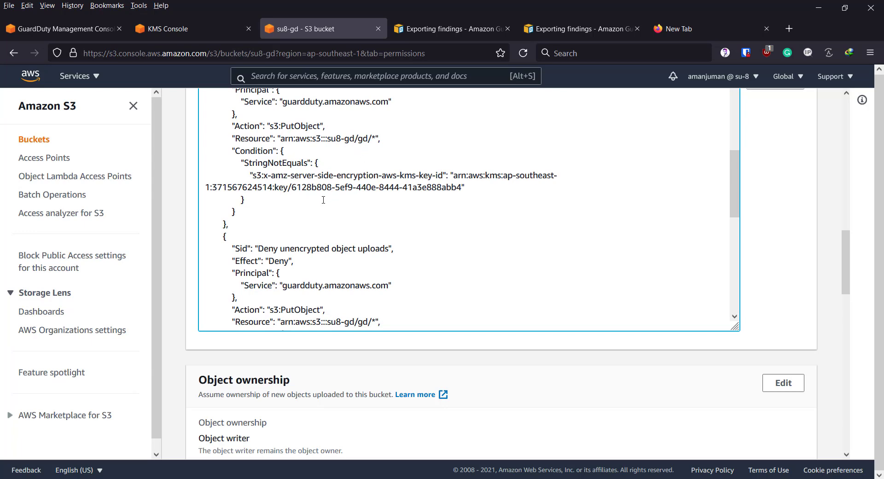
{"action": "scroll", "coordinate": [323, 200], "scroll_direction": "down", "scroll_amount": 8}
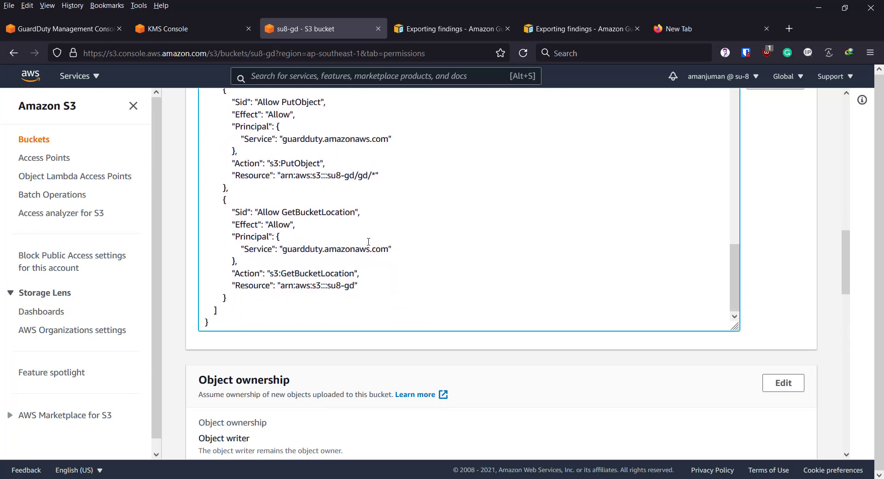
{"action": "scroll", "coordinate": [432, 340], "scroll_direction": "up", "scroll_amount": 5}
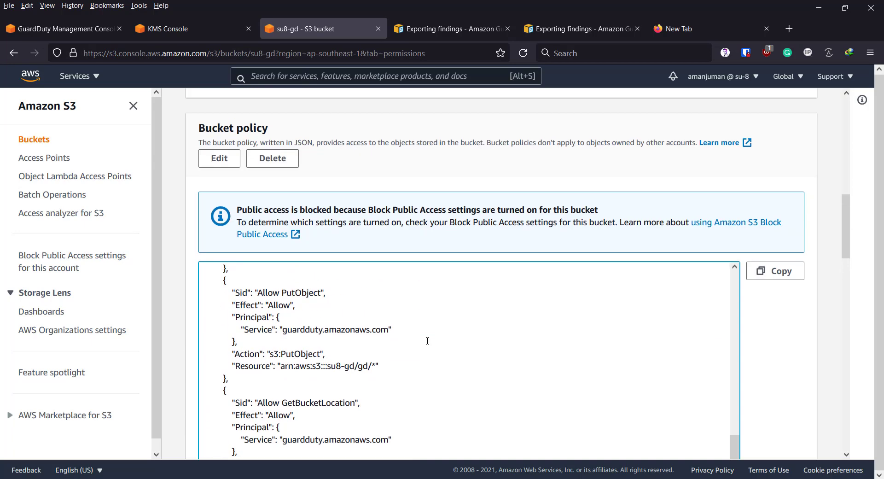
{"action": "scroll", "coordinate": [430, 340], "scroll_direction": "up", "scroll_amount": 10}
{"action": "scroll", "coordinate": [416, 338], "scroll_direction": "up", "scroll_amount": 3}
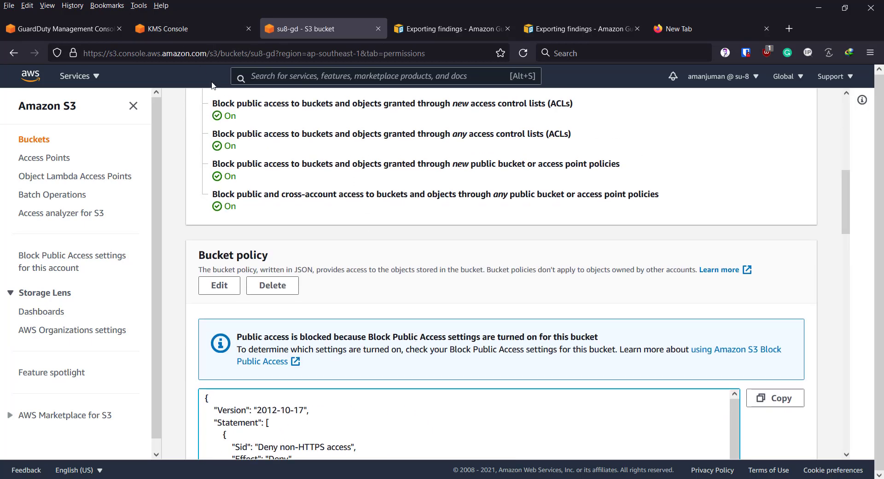
- In the KMS console, open the gd-su8-kms key and show its key policy in policy view
{"action": "left_click", "coordinate": [181, 35]}
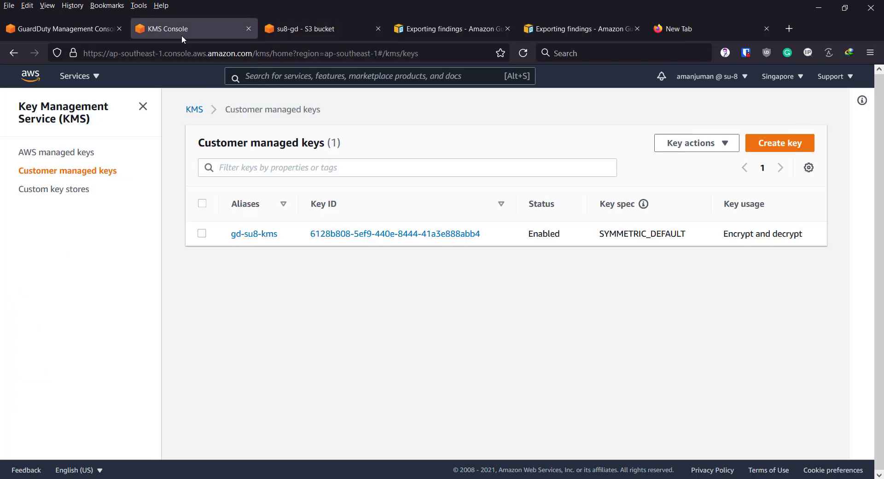
{"action": "left_click", "coordinate": [243, 236]}
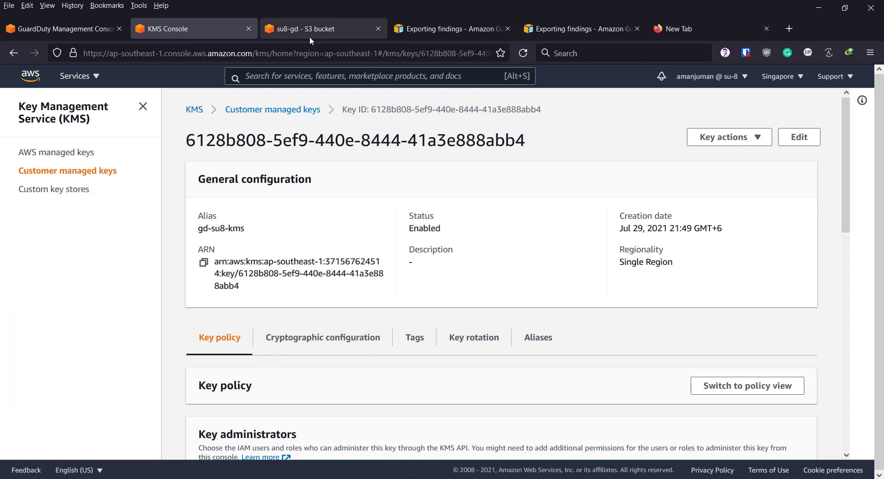
{"action": "scroll", "coordinate": [278, 297], "scroll_direction": "down", "scroll_amount": 3}
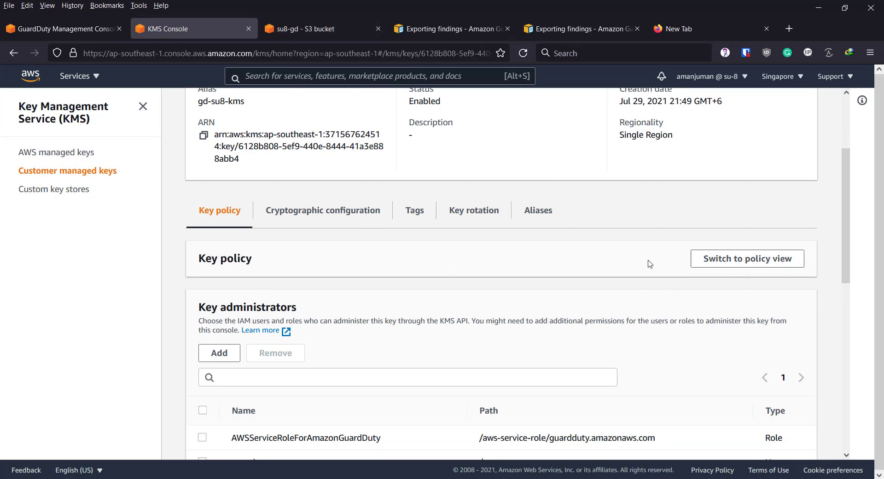
{"action": "scroll", "coordinate": [647, 207], "scroll_direction": "down", "scroll_amount": 3}
{"action": "scroll", "coordinate": [739, 193], "scroll_direction": "up", "scroll_amount": 1}
{"action": "left_click", "coordinate": [737, 201]}
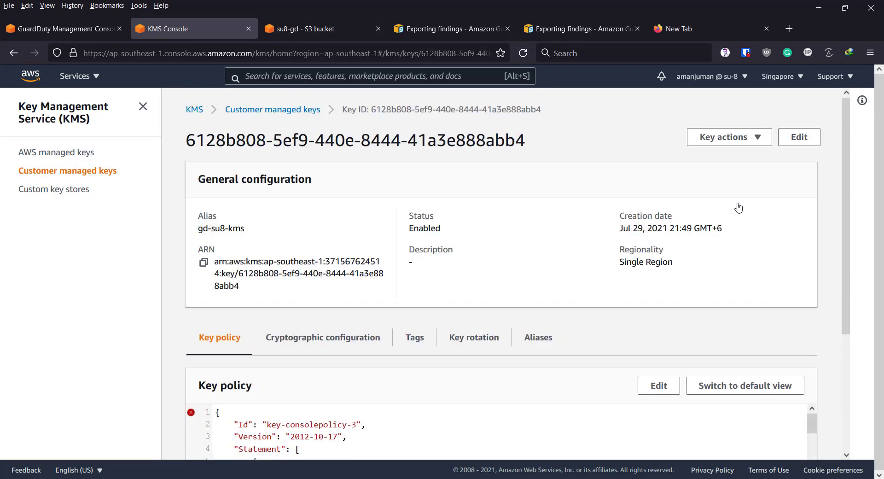
- Examine the gd-su8-kms key policy's statements, from IAM user permissions to the attachment of persistent resources
{"action": "scroll", "coordinate": [140, 331], "scroll_direction": "down", "scroll_amount": 3}
{"action": "scroll", "coordinate": [374, 343], "scroll_direction": "down", "scroll_amount": 10}
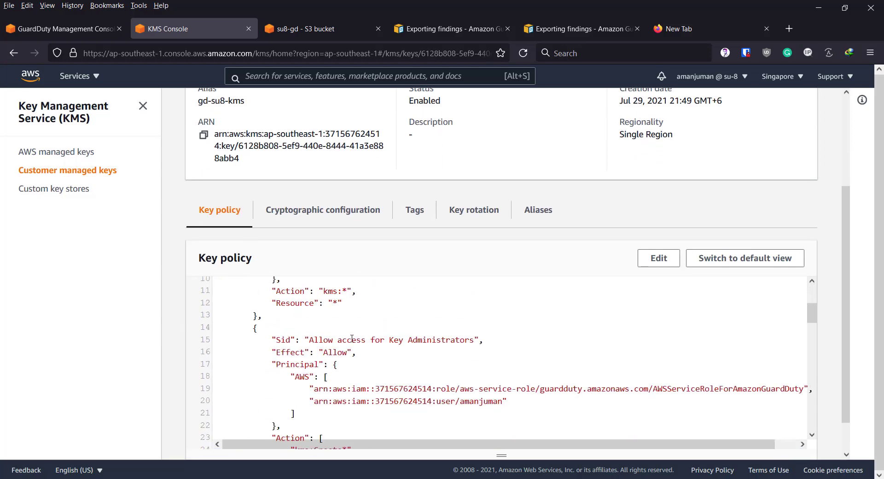
{"action": "scroll", "coordinate": [373, 343], "scroll_direction": "up", "scroll_amount": 10}
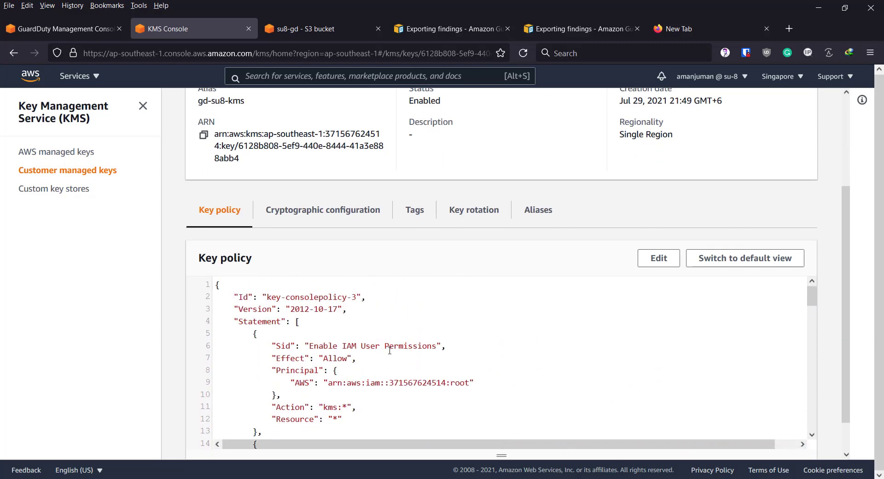
{"action": "scroll", "coordinate": [390, 350], "scroll_direction": "down", "scroll_amount": 5}
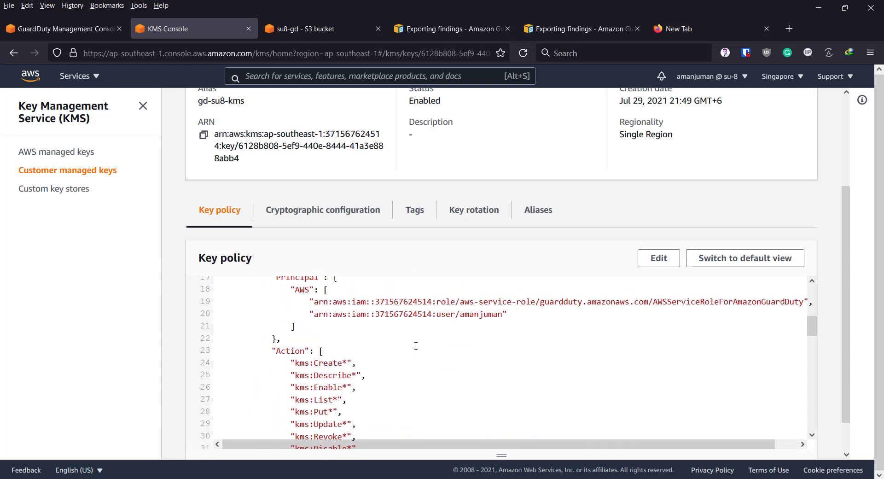
{"action": "scroll", "coordinate": [450, 363], "scroll_direction": "up", "scroll_amount": 2}
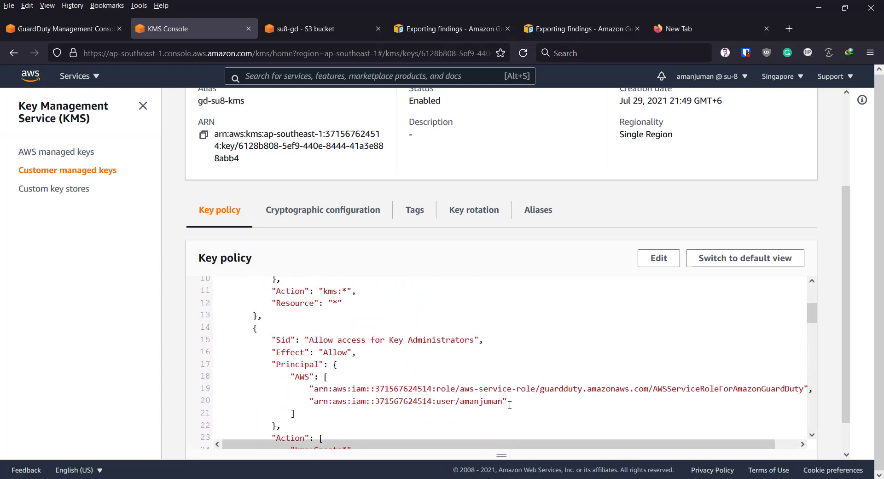
{"action": "scroll", "coordinate": [567, 389], "scroll_direction": "down", "scroll_amount": 10}
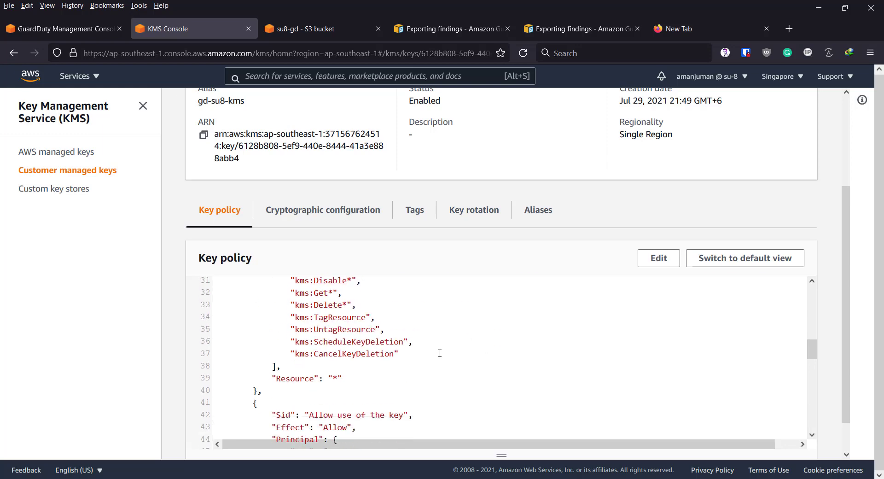
{"action": "scroll", "coordinate": [433, 329], "scroll_direction": "down", "scroll_amount": 5}
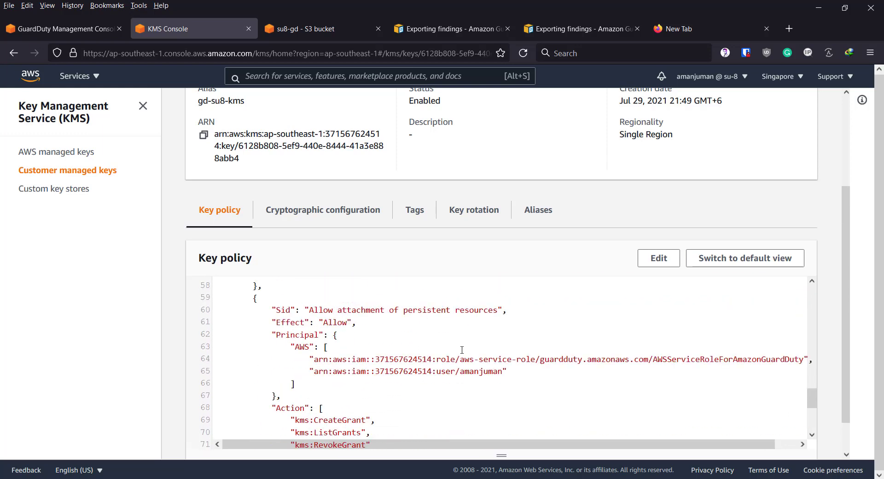
{"action": "scroll", "coordinate": [462, 350], "scroll_direction": "down", "scroll_amount": 4}
{"action": "scroll", "coordinate": [336, 354], "scroll_direction": "up", "scroll_amount": 3}
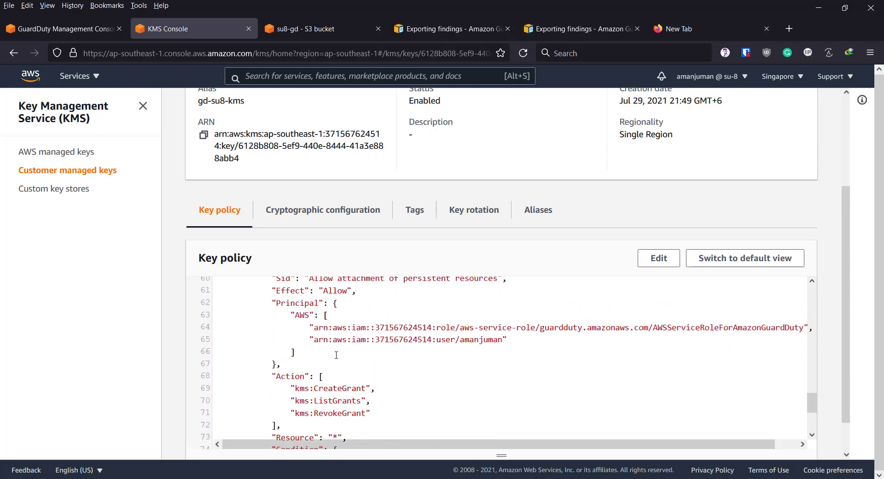
{"action": "scroll", "coordinate": [321, 338], "scroll_direction": "up", "scroll_amount": 2}
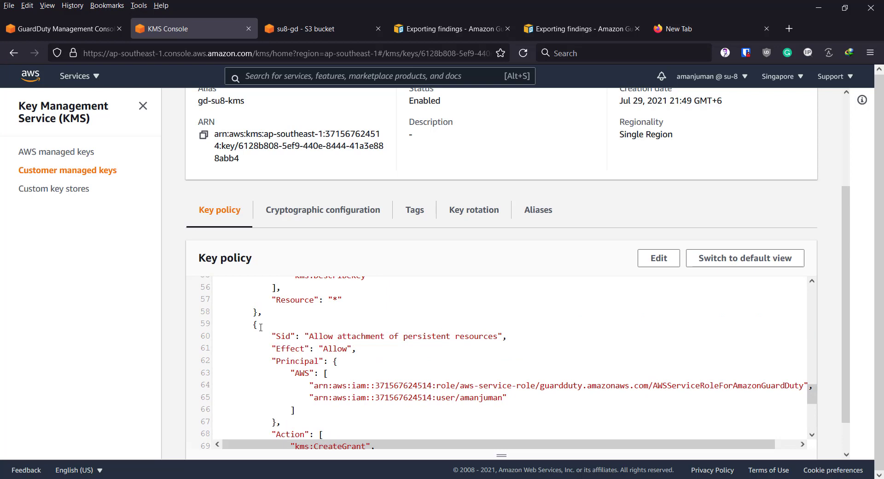
{"action": "scroll", "coordinate": [276, 341], "scroll_direction": "down", "scroll_amount": 5}
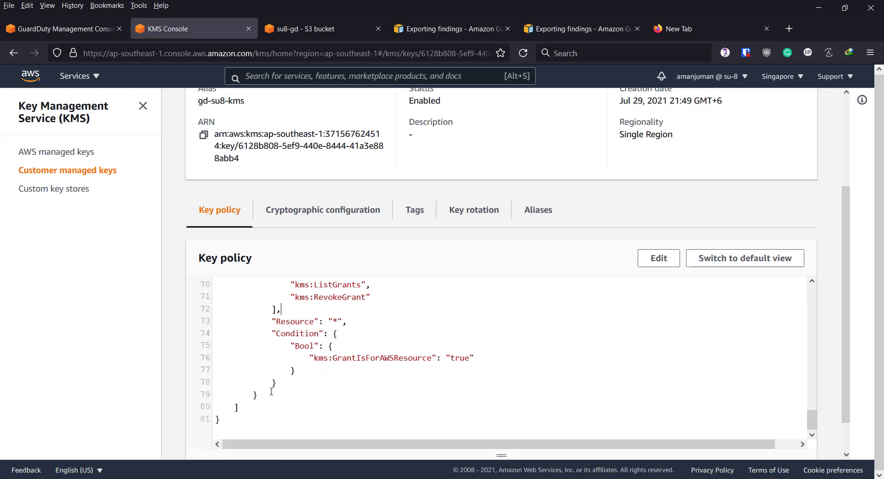
- Copy the entire key policy into the new 5 document in Notepad++, replacing any existing contents, and look through the pasted text
{"action": "key", "text": "ctrl+a"}
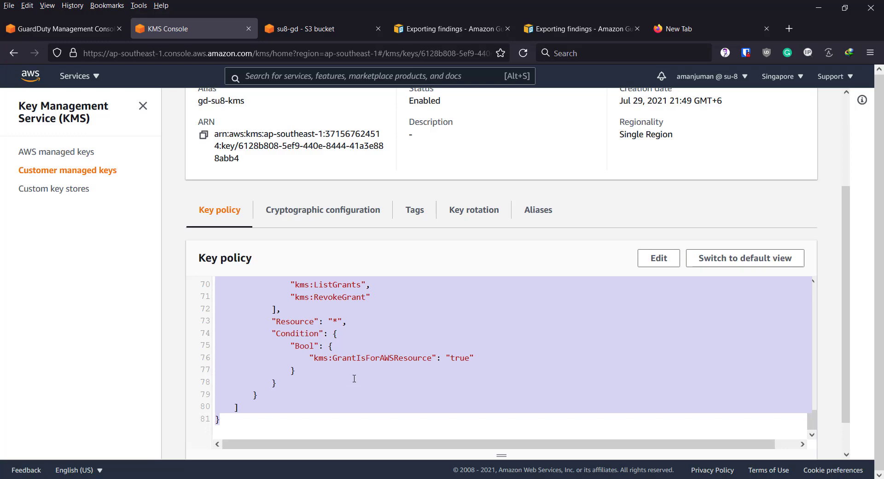
{"action": "key", "text": "alt+Tab"}
{"action": "key", "text": "ctrl+a"}
{"action": "key", "text": "ctrl+v"}
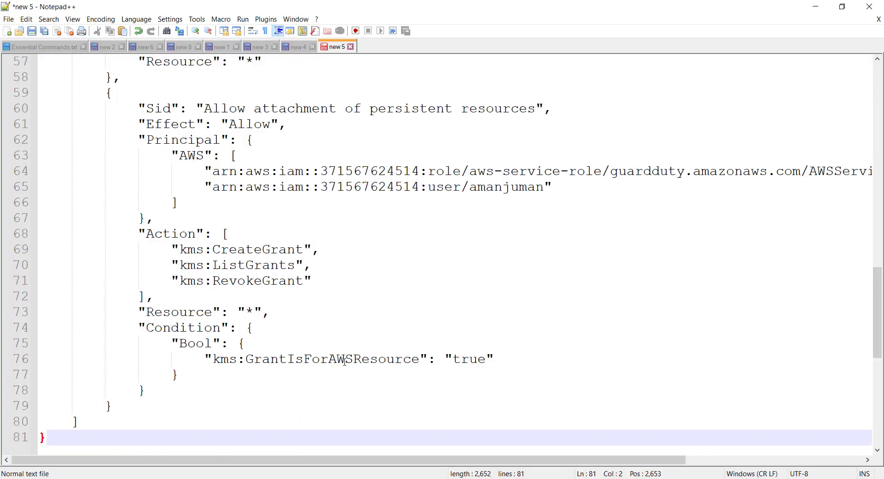
{"action": "scroll", "coordinate": [313, 317], "scroll_direction": "up", "scroll_amount": 19}
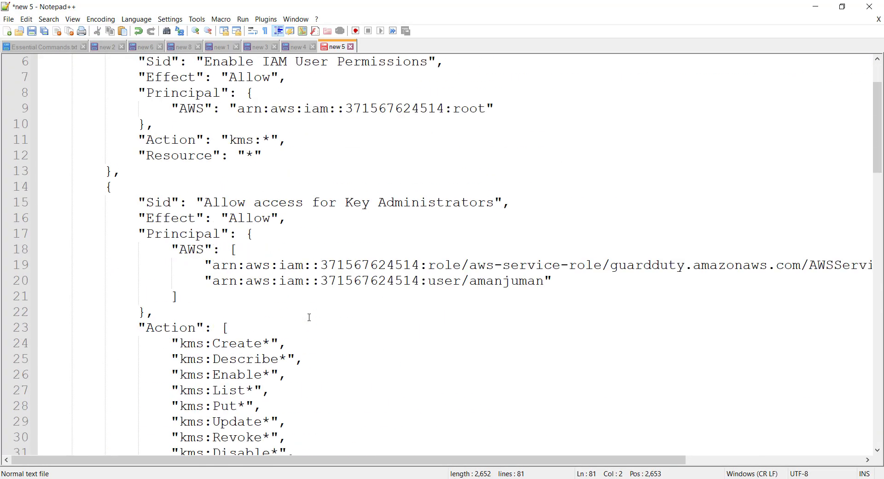
{"action": "scroll", "coordinate": [309, 317], "scroll_direction": "down", "scroll_amount": 19}
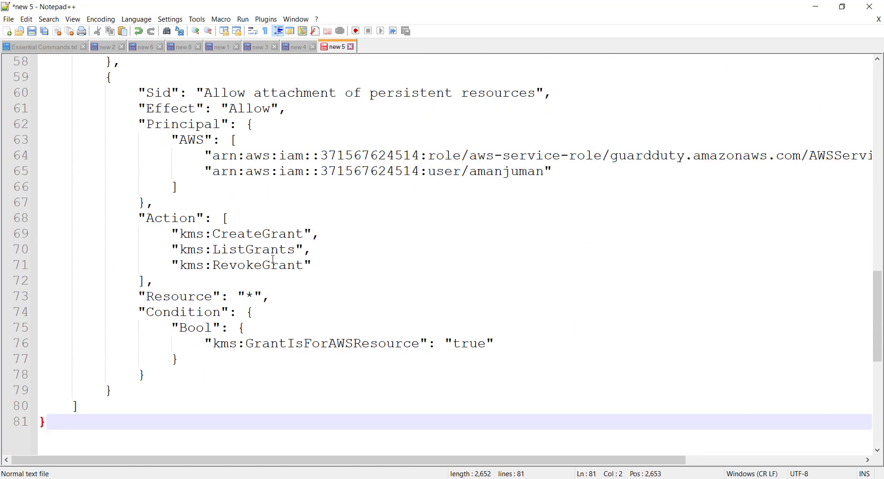
- Add a comma after the last policy statement's closing brace and a new line below it, then return to the browser
{"action": "scroll", "coordinate": [273, 259], "scroll_direction": "up", "scroll_amount": 2}
{"action": "left_click", "coordinate": [130, 159]}
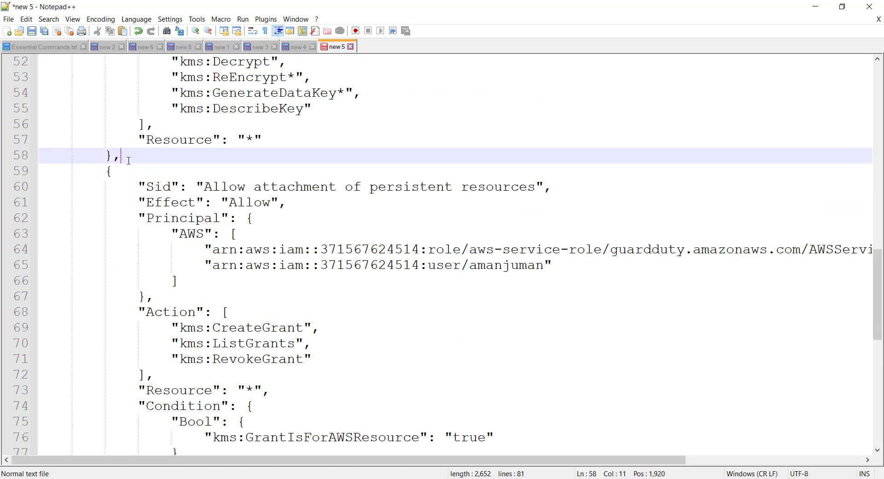
{"action": "scroll", "coordinate": [157, 265], "scroll_direction": "down", "scroll_amount": 3}
{"action": "scroll", "coordinate": [158, 290], "scroll_direction": "up", "scroll_amount": 4}
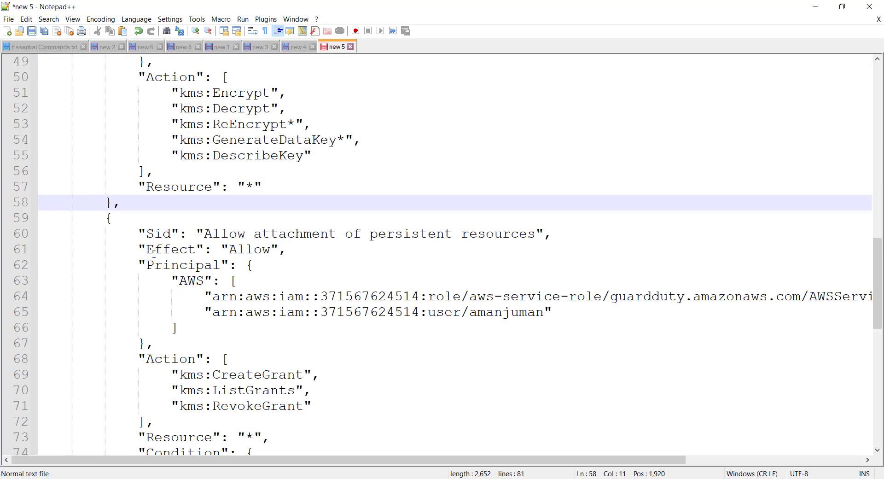
{"action": "left_click", "coordinate": [109, 219]}
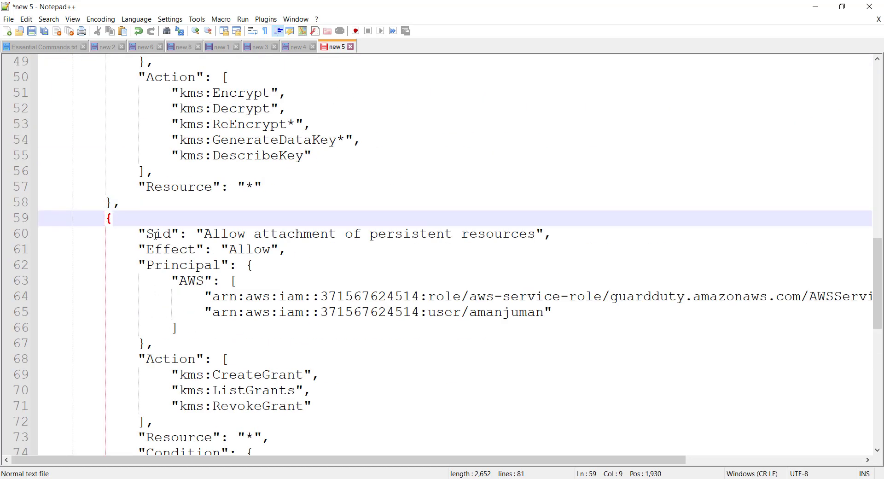
{"action": "scroll", "coordinate": [295, 261], "scroll_direction": "down", "scroll_amount": 2}
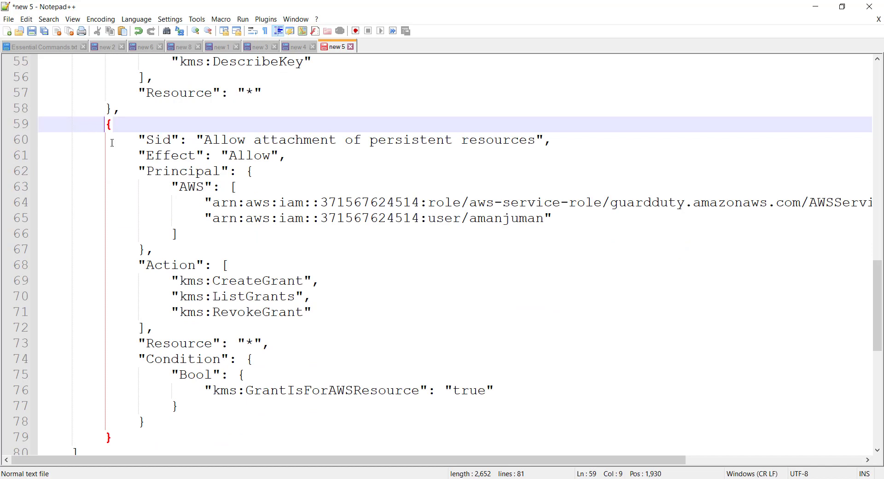
{"action": "scroll", "coordinate": [114, 230], "scroll_direction": "down", "scroll_amount": 2}
{"action": "left_click", "coordinate": [116, 343]}
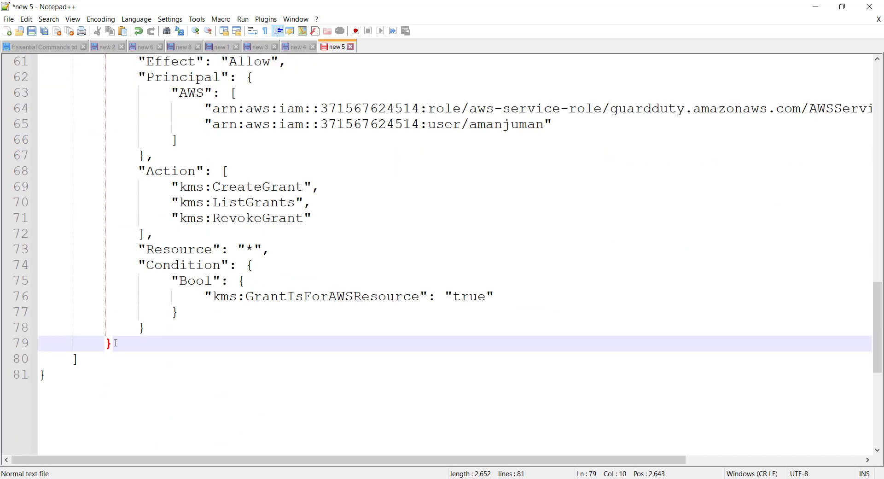
{"action": "type", "text": ","}
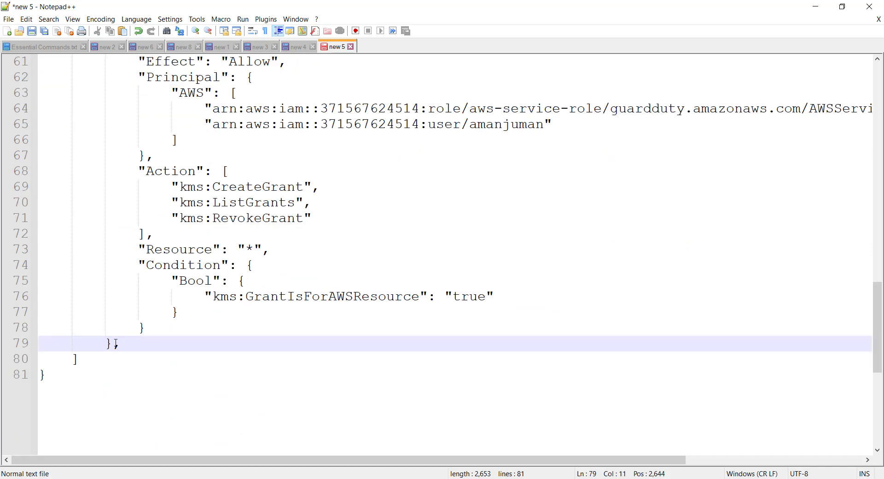
{"action": "key", "text": "Return"}
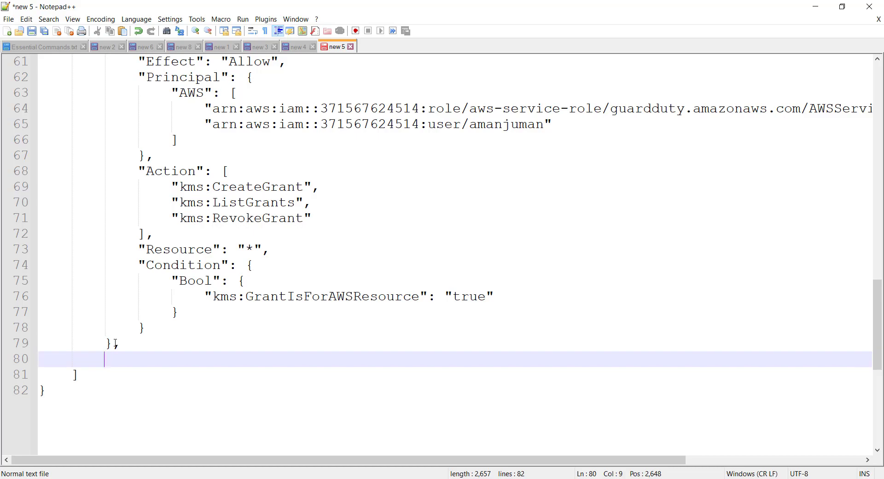
{"action": "key", "text": "alt+Tab"}
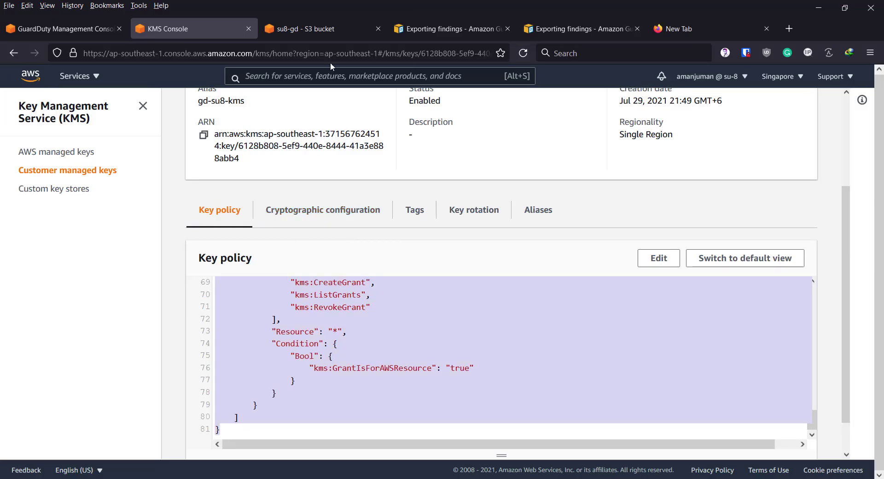
- Copy the GuardDuty key access statement from the Exporting findings documentation and paste it after the last statement in the new 5 document in Notepad++
{"action": "left_click", "coordinate": [449, 30]}
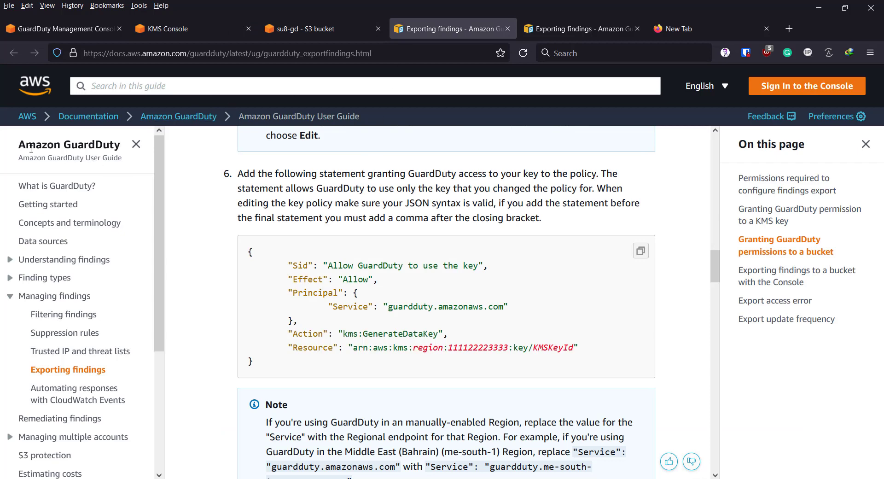
{"action": "left_click_drag", "start_coordinate": [21, 146], "coordinate": [119, 148]}
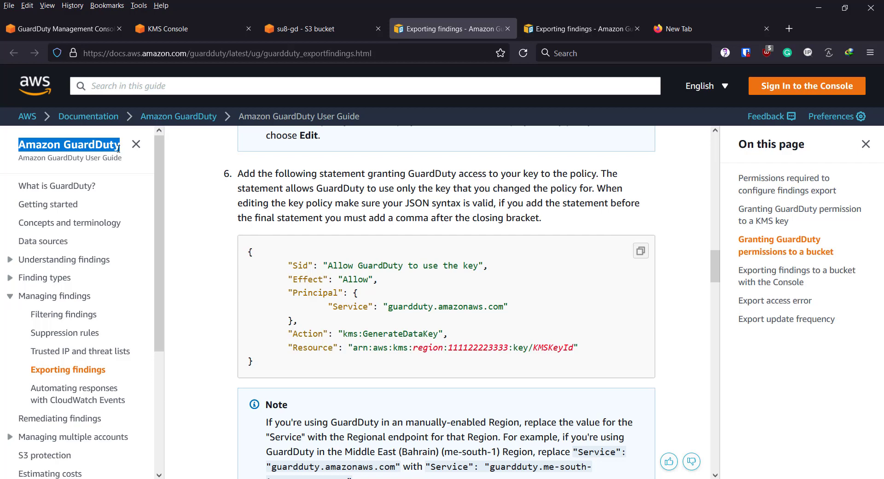
{"action": "scroll", "coordinate": [366, 230], "scroll_direction": "up", "scroll_amount": 8}
{"action": "scroll", "coordinate": [344, 235], "scroll_direction": "down", "scroll_amount": 3}
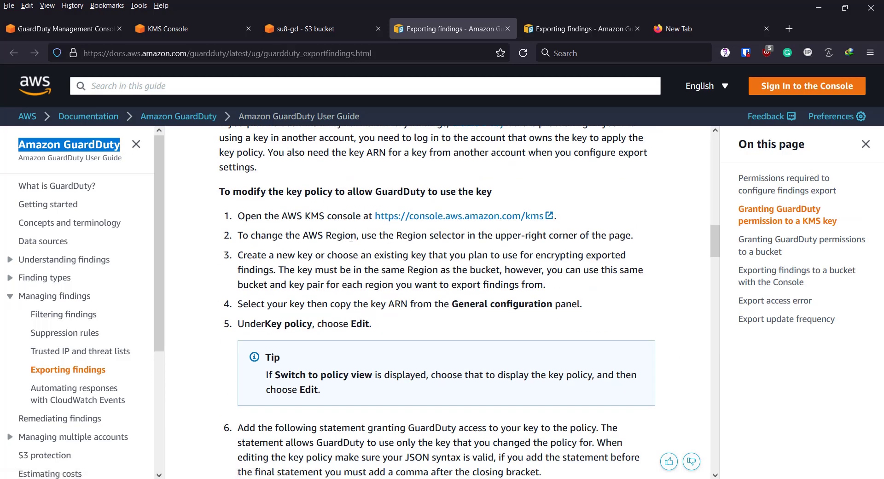
{"action": "scroll", "coordinate": [351, 237], "scroll_direction": "down", "scroll_amount": 4}
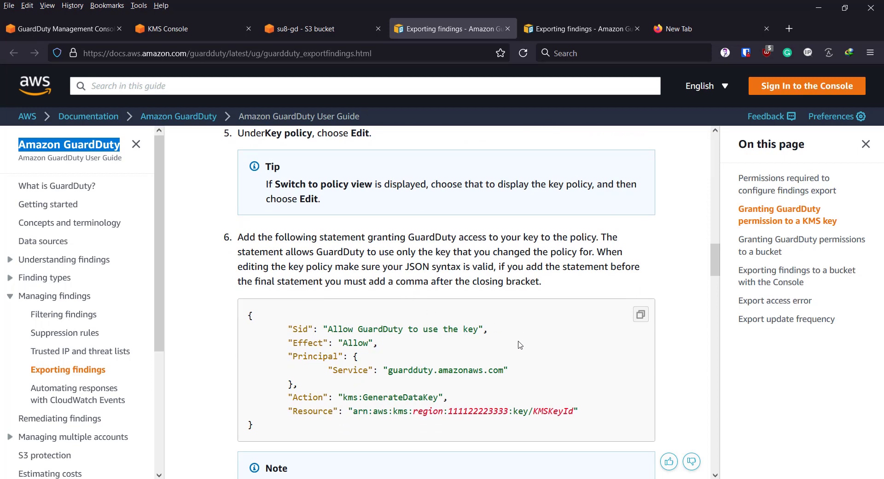
{"action": "scroll", "coordinate": [521, 340], "scroll_direction": "down", "scroll_amount": 1}
{"action": "left_click", "coordinate": [642, 253]}
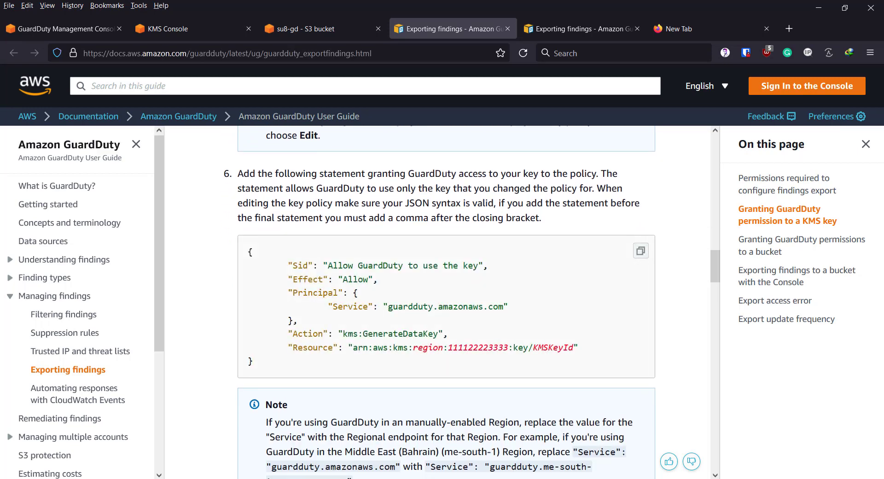
{"action": "key", "text": "alt+Tab"}
{"action": "key", "text": "ctrl+v"}
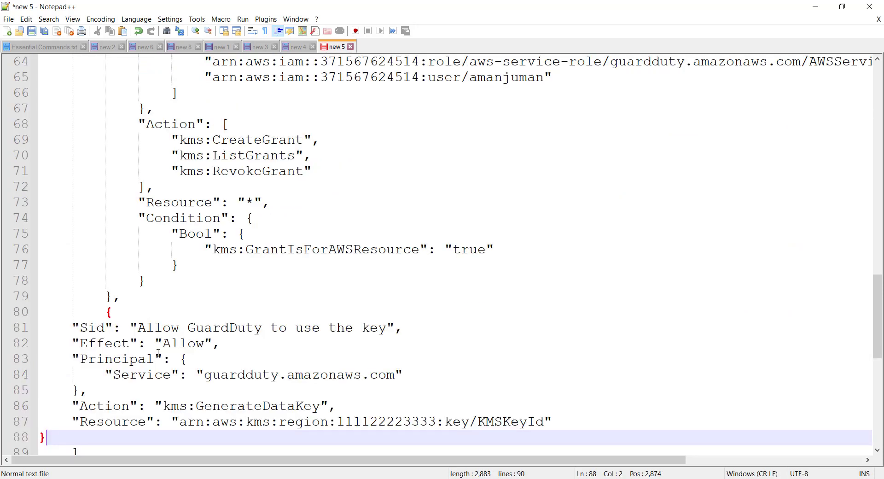
- Review the pasted statement's Sid, the documentation's note on regional Service endpoints, and the region of the GuardDuty console
{"action": "double_click", "coordinate": [65, 329]}
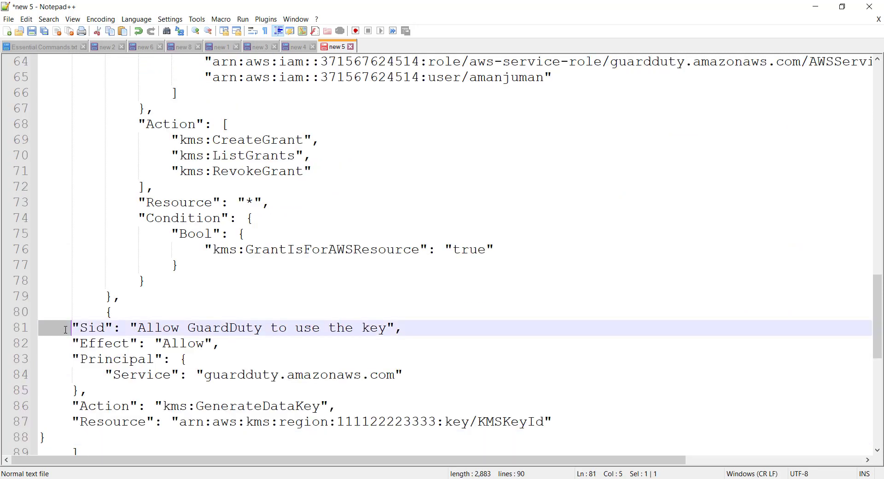
{"action": "left_click", "coordinate": [163, 327]}
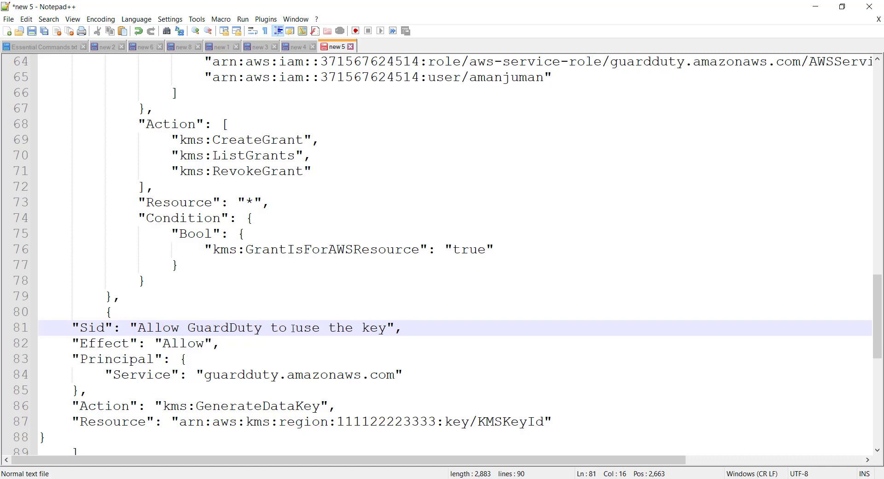
{"action": "left_click", "coordinate": [370, 328]}
{"action": "left_click_drag", "start_coordinate": [333, 329], "coordinate": [383, 330]}
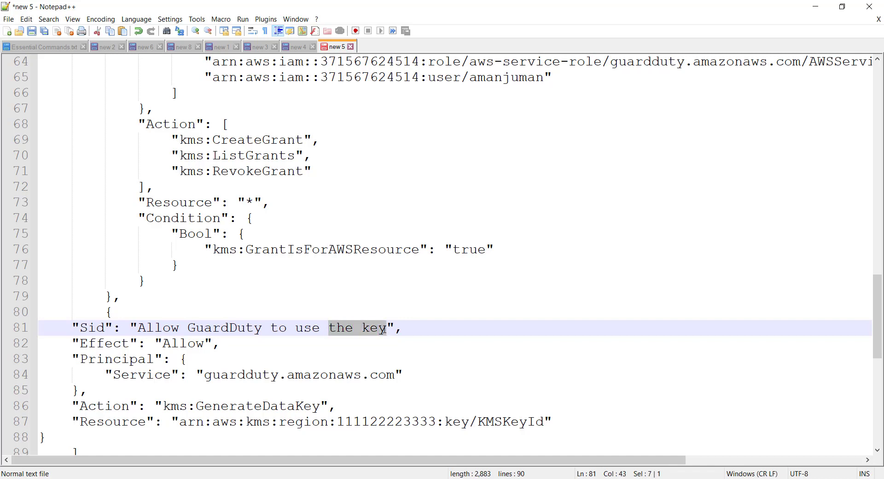
{"action": "left_click", "coordinate": [369, 329]}
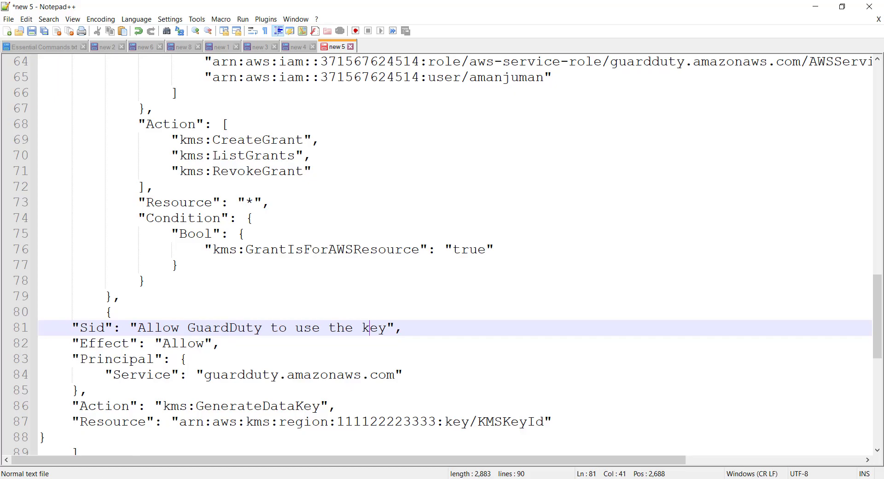
{"action": "key", "text": "alt+Tab"}
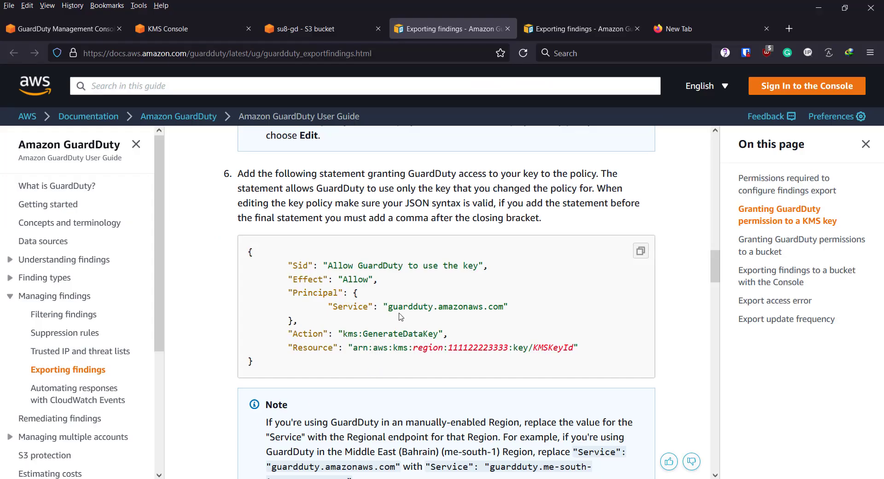
{"action": "left_click_drag", "start_coordinate": [391, 310], "coordinate": [498, 310]}
{"action": "scroll", "coordinate": [498, 309], "scroll_direction": "down", "scroll_amount": 2}
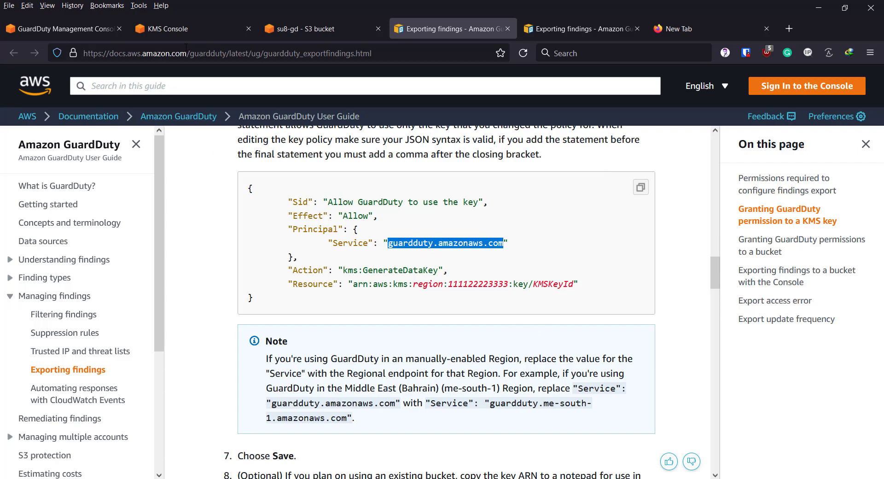
{"action": "key", "text": "alt+Tab"}
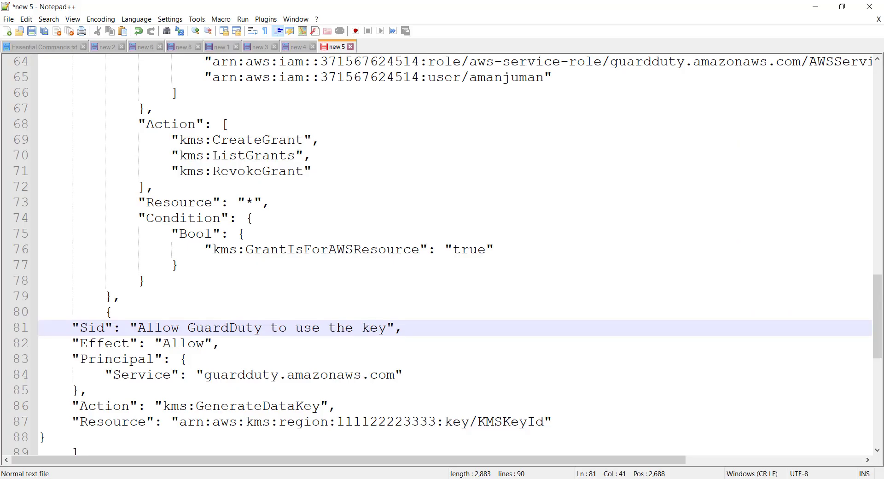
{"action": "key", "text": "alt+Tab"}
{"action": "left_click", "coordinate": [70, 28]}
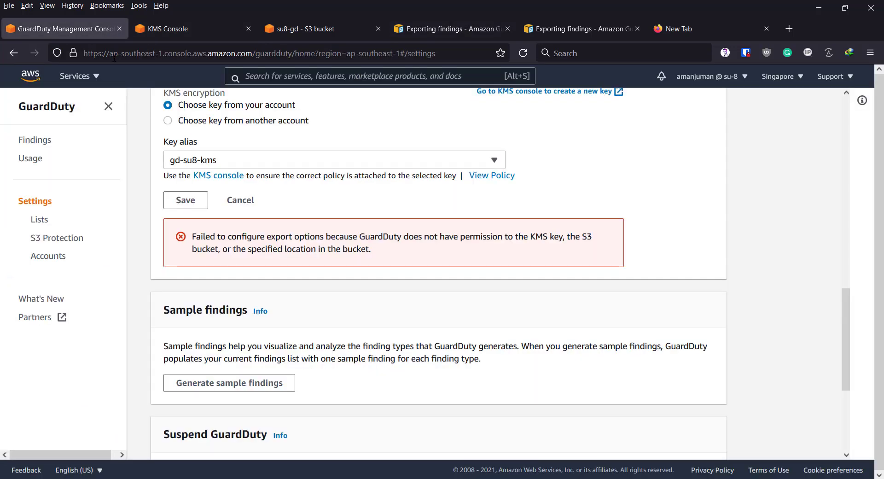
{"action": "left_click", "coordinate": [441, 26]}
- Copy the regional Service example guardduty.me-south-1.amazonaws.com from the documentation note and replace the new statement's Service entry with it in Notepad++
{"action": "left_click", "coordinate": [420, 285]}
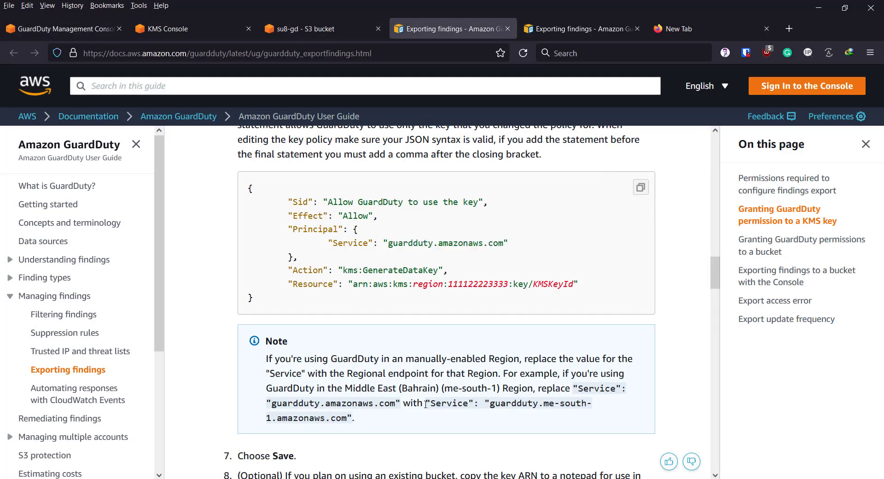
{"action": "left_click_drag", "start_coordinate": [425, 404], "coordinate": [351, 423]}
{"action": "right_click", "coordinate": [335, 418]}
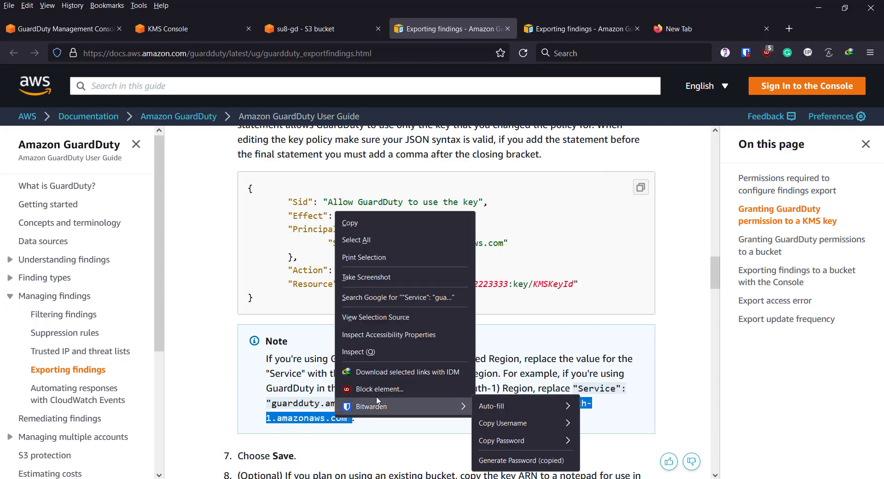
{"action": "left_click", "coordinate": [368, 222]}
{"action": "key", "text": "alt+Tab"}
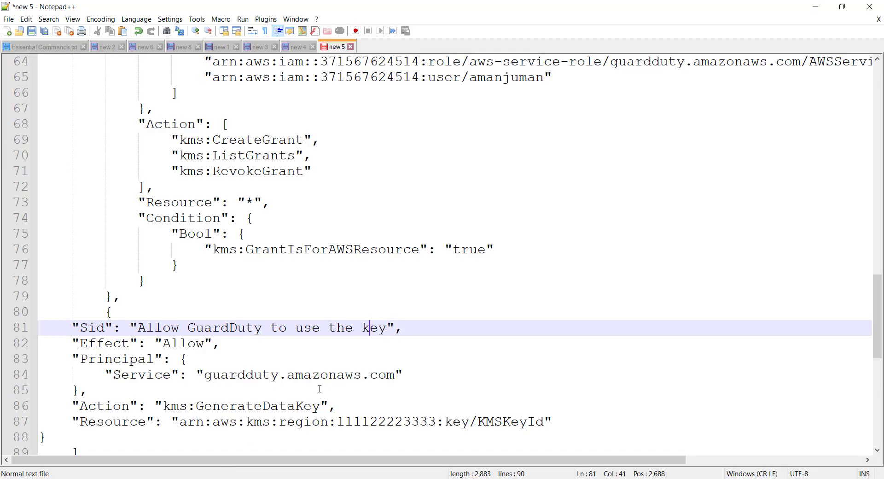
{"action": "left_click_drag", "start_coordinate": [404, 374], "coordinate": [99, 375]}
{"action": "key", "text": "ctrl+v"}
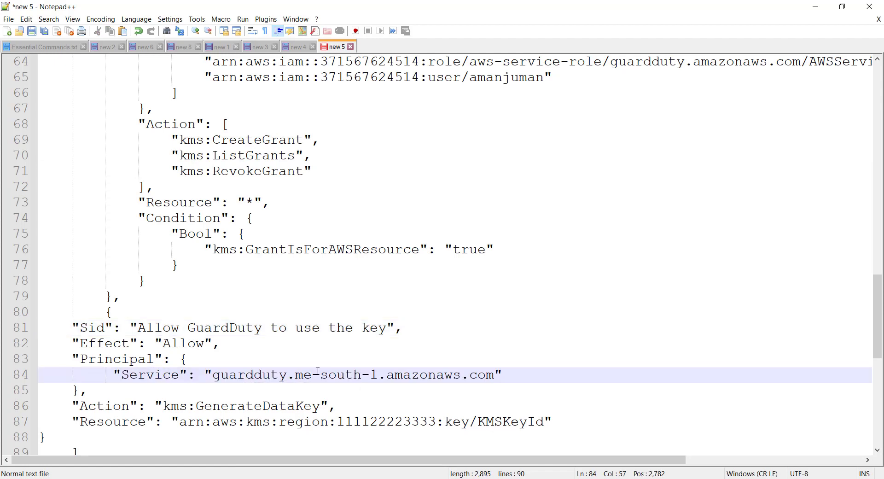
- Replace me-south-1 in the new statement's Service endpoint with ap-southeast-1, copied from the GuardDuty console's web address
{"action": "key", "text": "alt+Tab"}
{"action": "left_click", "coordinate": [64, 28]}
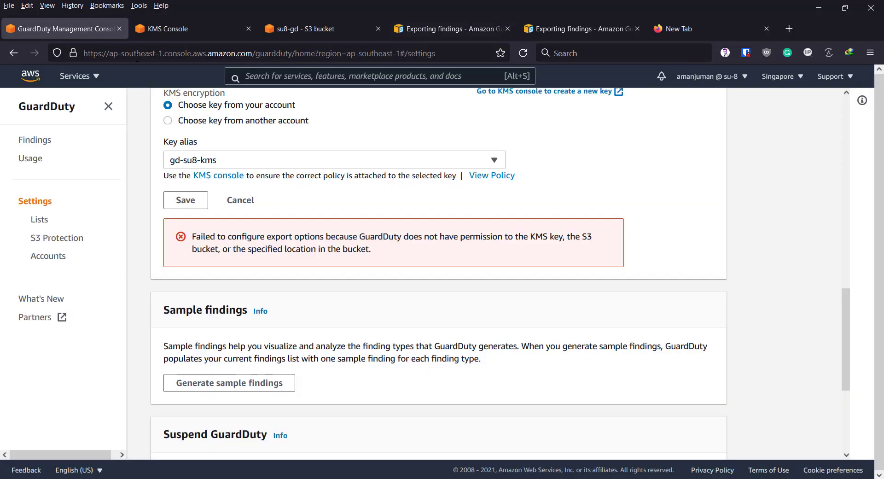
{"action": "left_click", "coordinate": [163, 54]}
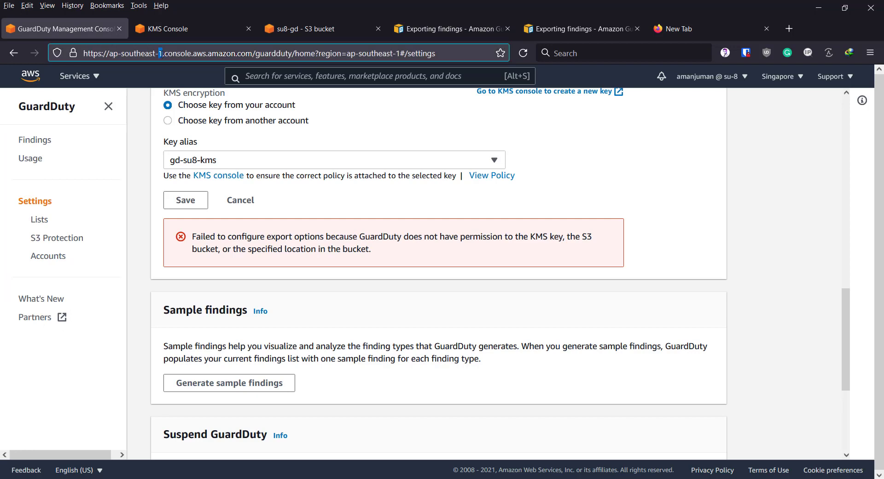
{"action": "left_click_drag", "start_coordinate": [162, 54], "coordinate": [111, 56]}
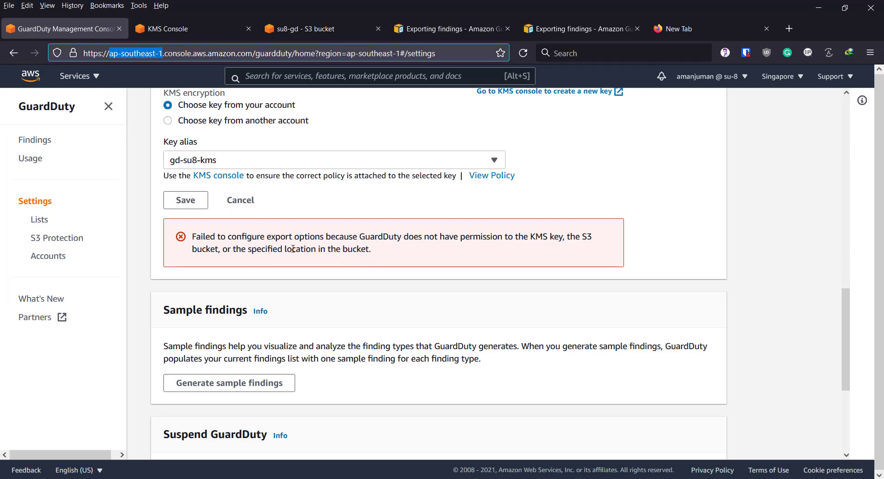
{"action": "key", "text": "alt+Tab"}
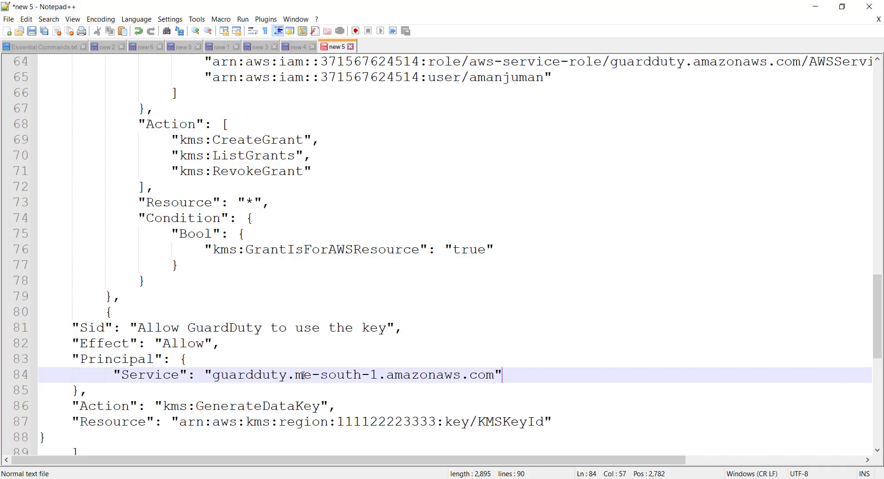
{"action": "left_click_drag", "start_coordinate": [295, 376], "coordinate": [377, 376]}
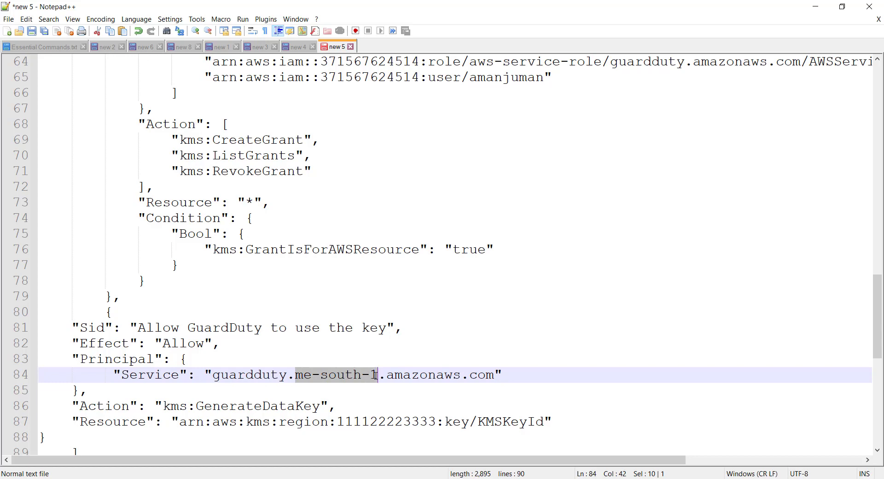
{"action": "key", "text": "ctrl+v"}
- Examine the region, account and key ID placeholders in the new statement's Resource ARN and check the policy and GuardDuty settings for matching values
{"action": "scroll", "coordinate": [379, 385], "scroll_direction": "down", "scroll_amount": 2}
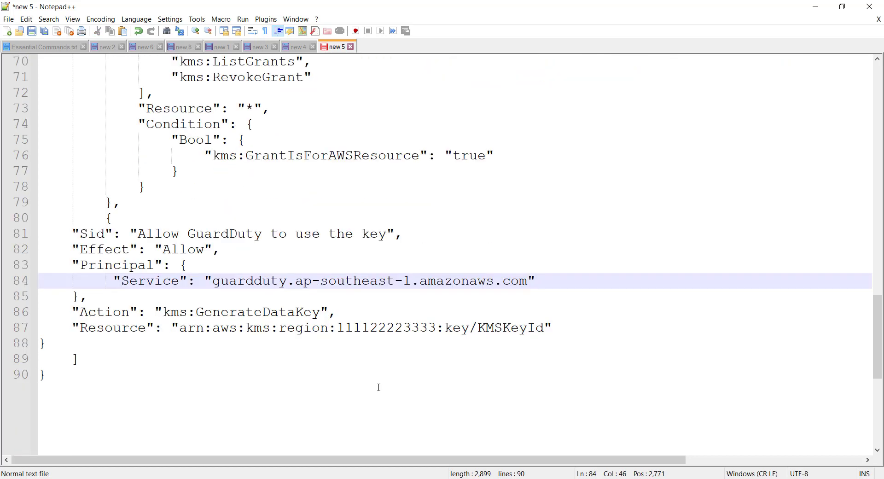
{"action": "left_click", "coordinate": [282, 332]}
{"action": "double_click", "coordinate": [299, 329]}
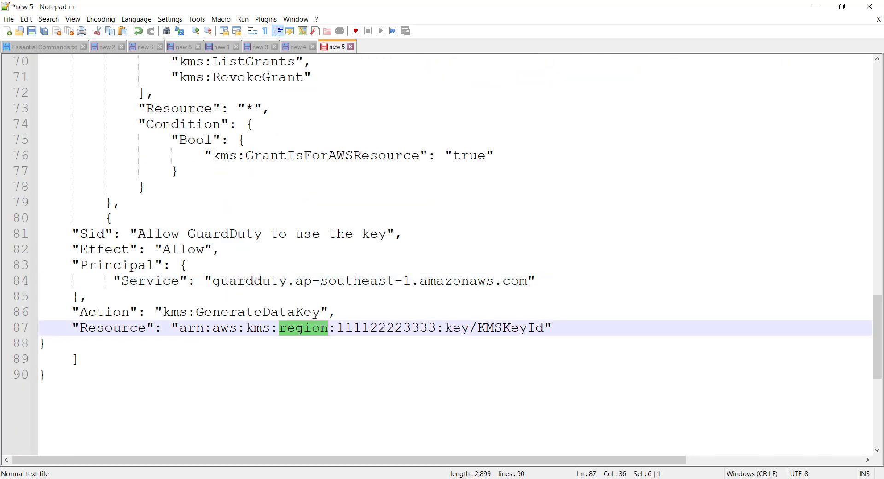
{"action": "double_click", "coordinate": [366, 327]}
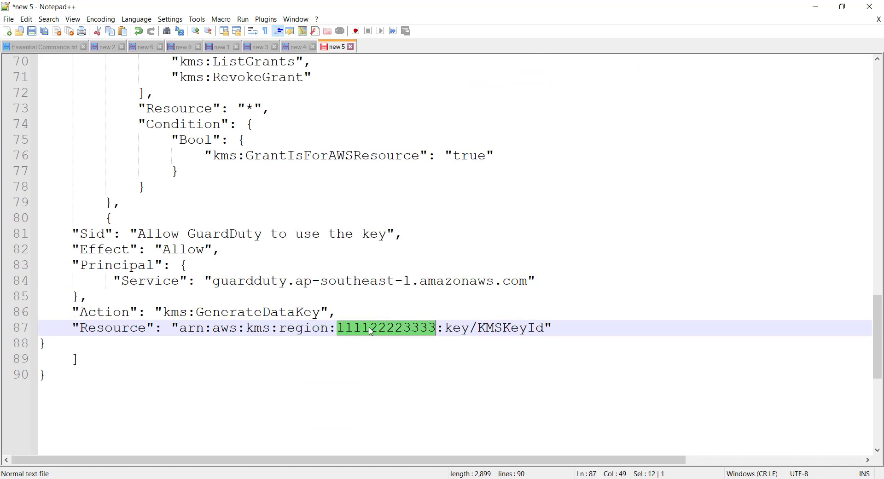
{"action": "double_click", "coordinate": [492, 329]}
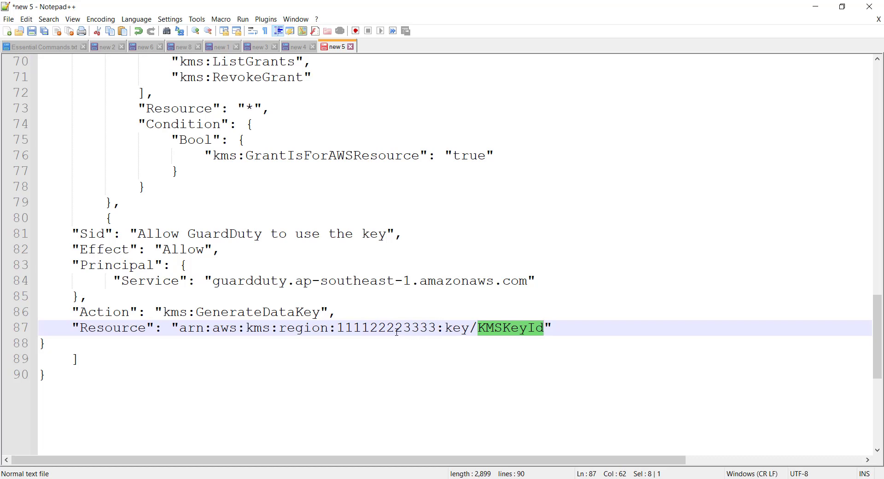
{"action": "scroll", "coordinate": [393, 310], "scroll_direction": "up", "scroll_amount": 5}
{"action": "scroll", "coordinate": [376, 225], "scroll_direction": "down", "scroll_amount": 4}
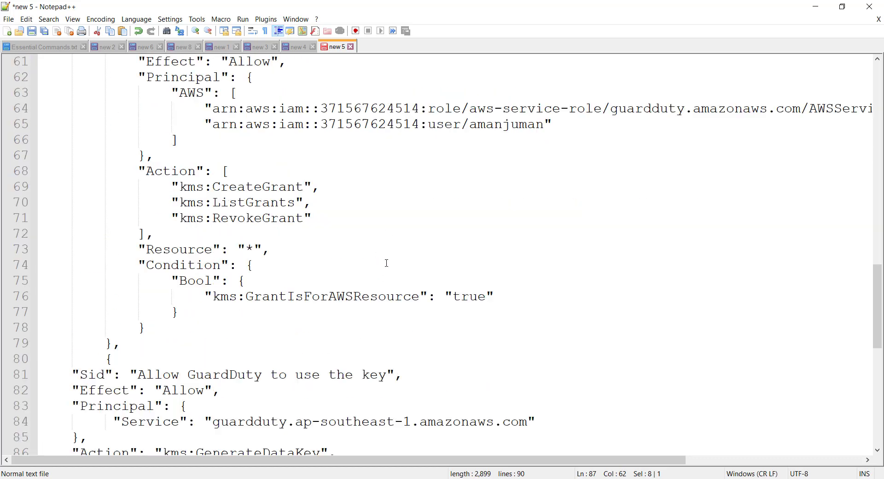
{"action": "key", "text": "alt+Tab"}
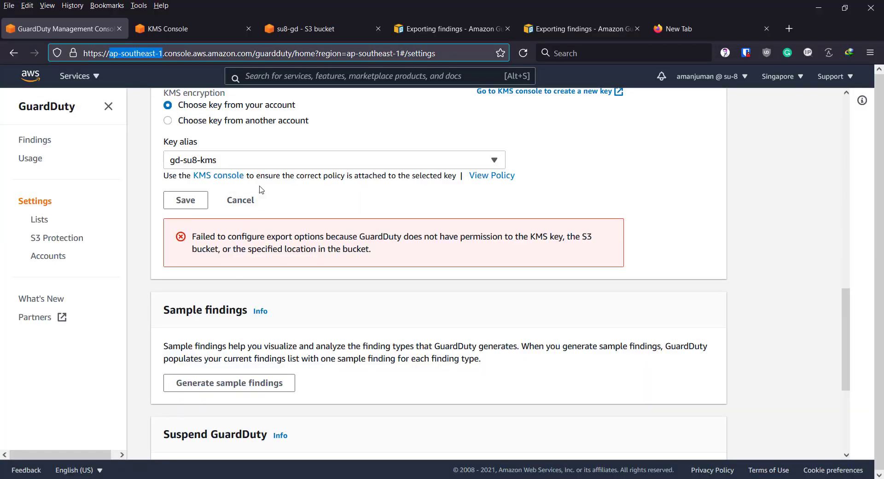
{"action": "scroll", "coordinate": [265, 225], "scroll_direction": "up", "scroll_amount": 8}
{"action": "scroll", "coordinate": [268, 237], "scroll_direction": "up", "scroll_amount": 4}
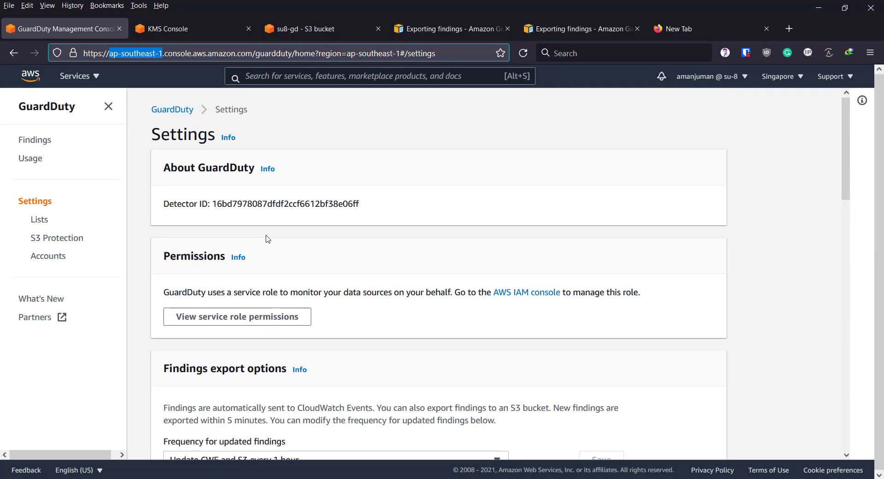
{"action": "scroll", "coordinate": [256, 247], "scroll_direction": "down", "scroll_amount": 11}
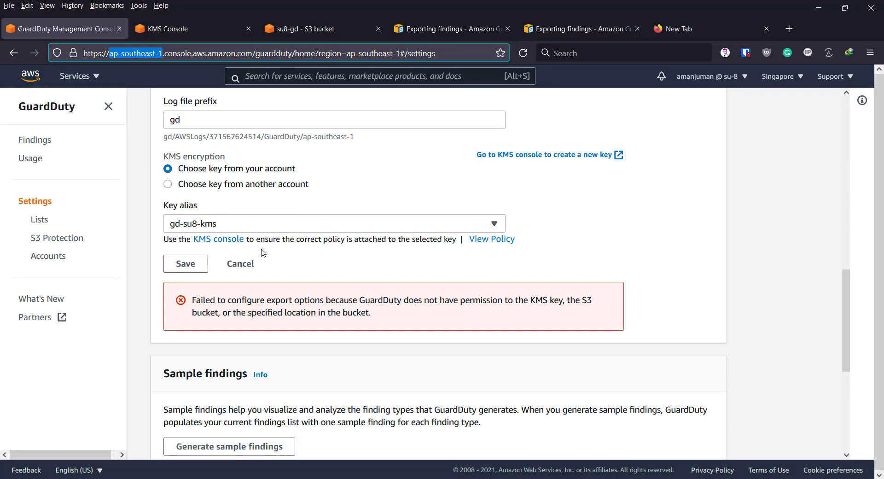
{"action": "scroll", "coordinate": [264, 252], "scroll_direction": "up", "scroll_amount": 4}
- Copy the gd-su8-kms key's ARN from the KMS console and replace the placeholder ARN in the new statement's Resource entry with it
{"action": "left_click", "coordinate": [194, 28]}
{"action": "scroll", "coordinate": [255, 277], "scroll_direction": "up", "scroll_amount": 3}
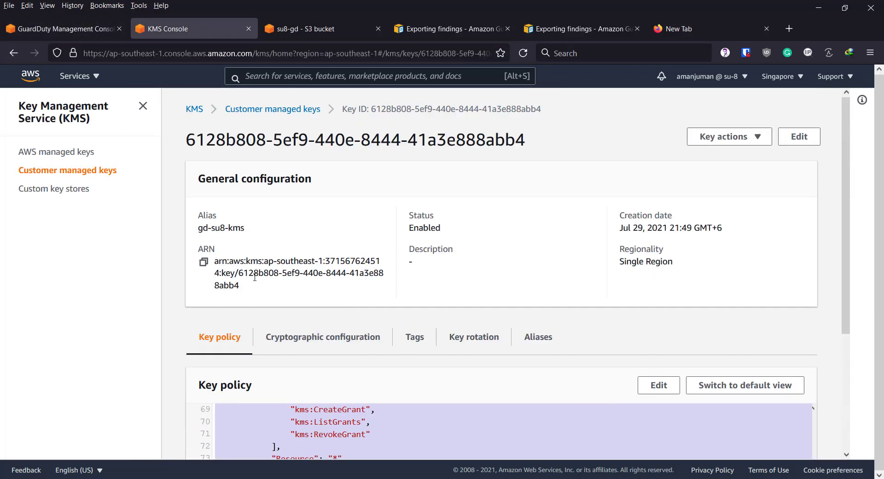
{"action": "left_click", "coordinate": [205, 265]}
{"action": "key", "text": "alt+Tab"}
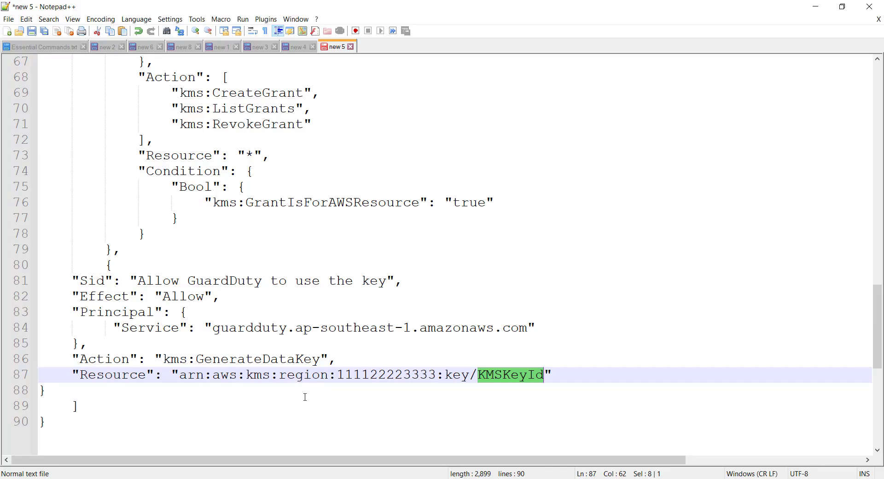
{"action": "left_click_drag", "start_coordinate": [179, 374], "coordinate": [544, 376]}
{"action": "key", "text": "ctrl+v"}
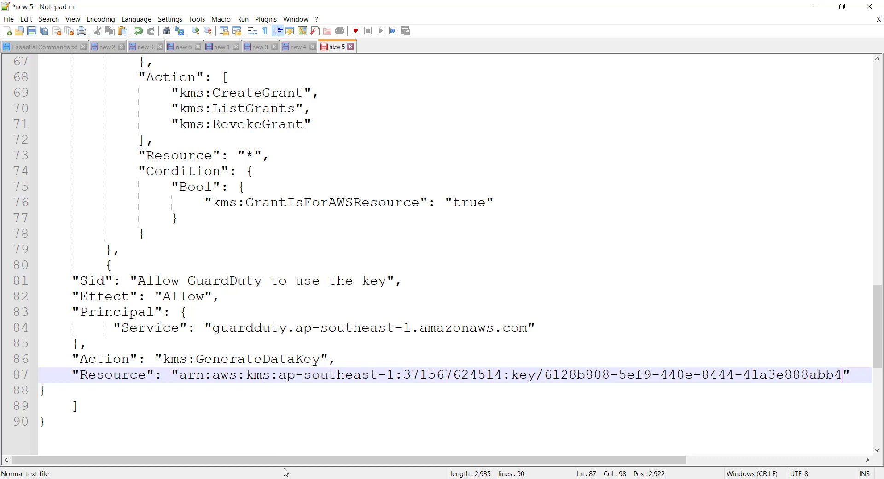
- Copy the whole edited key policy from Notepad++ and replace the gd-su8-kms key's policy with it in the KMS console
{"action": "left_click_drag", "start_coordinate": [286, 461], "coordinate": [228, 465]}
{"action": "key", "text": "ctrl+a"}
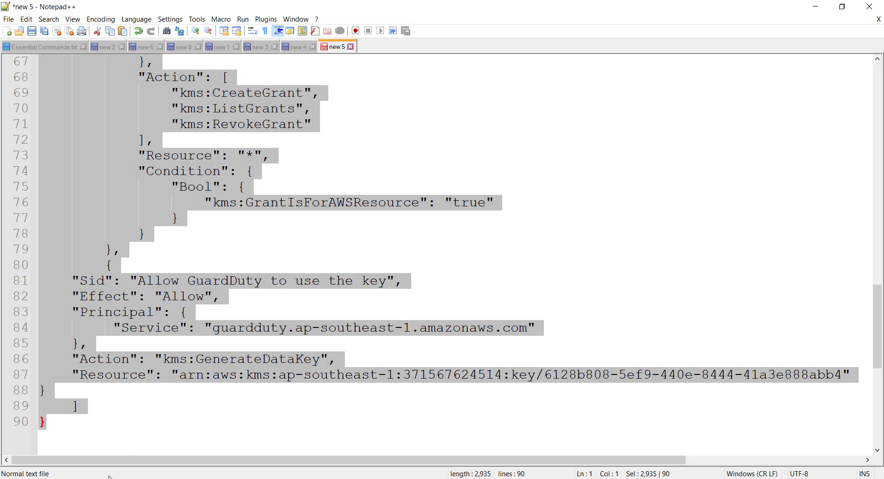
{"action": "left_click", "coordinate": [69, 478]}
{"action": "scroll", "coordinate": [396, 343], "scroll_direction": "down", "scroll_amount": 4}
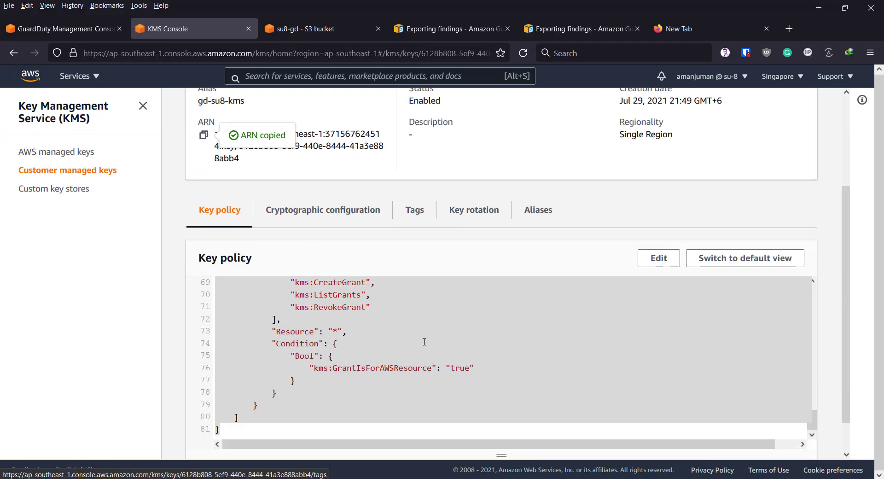
{"action": "left_click", "coordinate": [658, 258]}
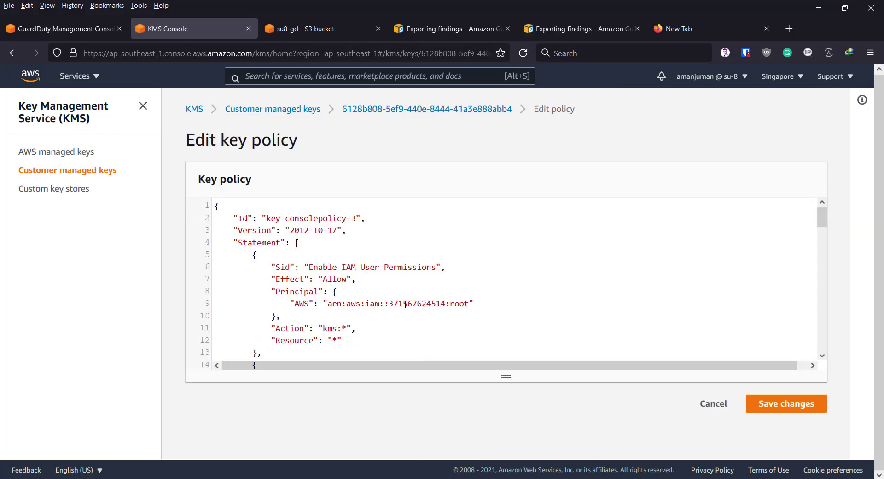
{"action": "left_click", "coordinate": [405, 304]}
{"action": "key", "text": "ctrl+a"}
{"action": "key", "text": "ctrl+v"}
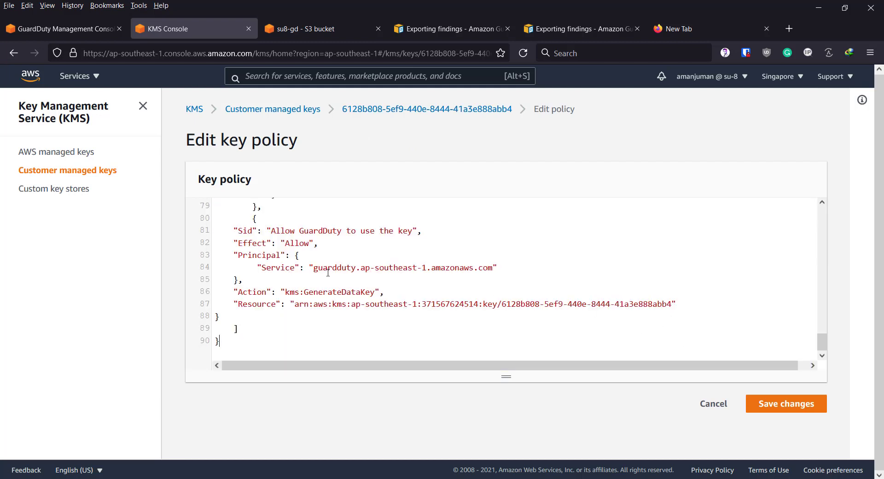
- Save the changed key policy and check the "Allow GuardDuty to use the key" statement in the saved policy
{"action": "scroll", "coordinate": [327, 272], "scroll_direction": "up", "scroll_amount": 5}
{"action": "scroll", "coordinate": [333, 270], "scroll_direction": "down", "scroll_amount": 3}
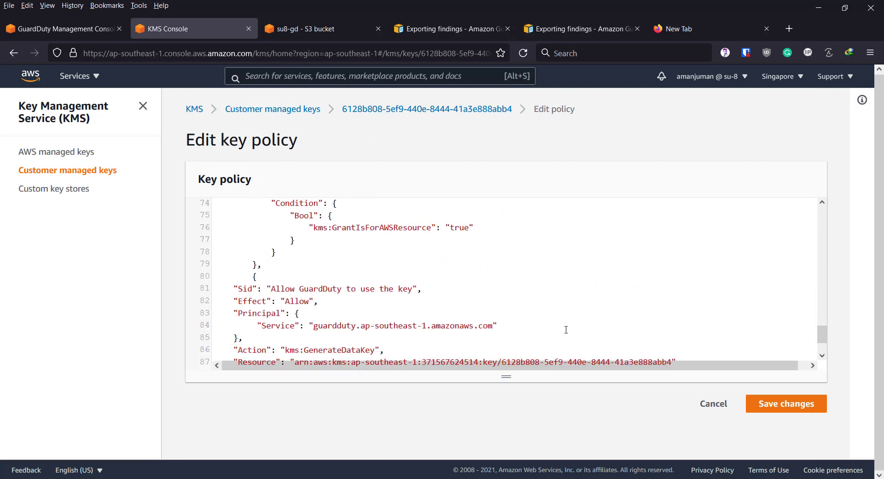
{"action": "scroll", "coordinate": [567, 329], "scroll_direction": "down", "scroll_amount": 2}
{"action": "left_click", "coordinate": [757, 413]}
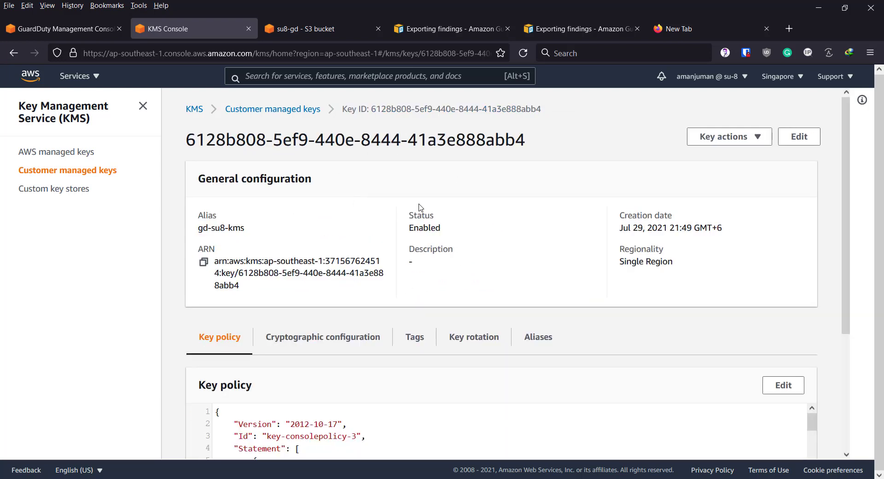
{"action": "scroll", "coordinate": [420, 212], "scroll_direction": "down", "scroll_amount": 3}
{"action": "scroll", "coordinate": [389, 276], "scroll_direction": "down", "scroll_amount": 10}
{"action": "scroll", "coordinate": [388, 276], "scroll_direction": "down", "scroll_amount": 5}
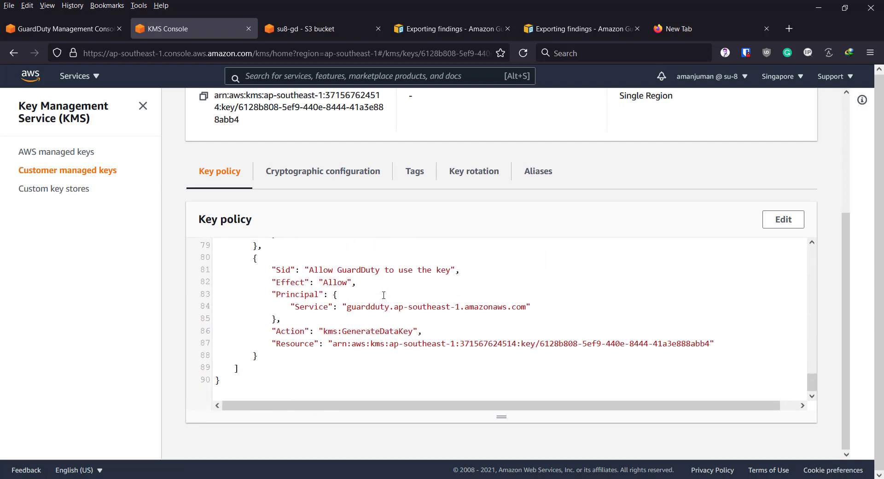
{"action": "scroll", "coordinate": [369, 306], "scroll_direction": "up", "scroll_amount": 6}
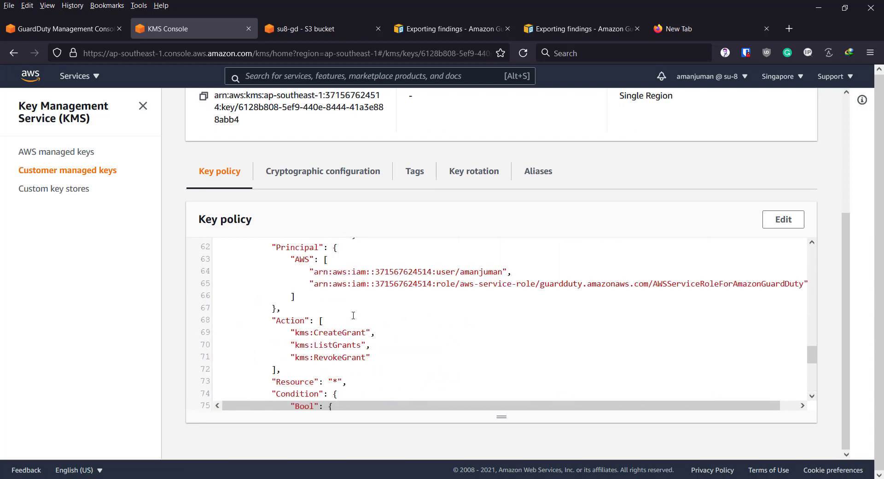
- Try to save GuardDuty's findings export settings with su8-gd as a new bucket and the gd-su8-kms key
{"action": "left_click", "coordinate": [43, 32]}
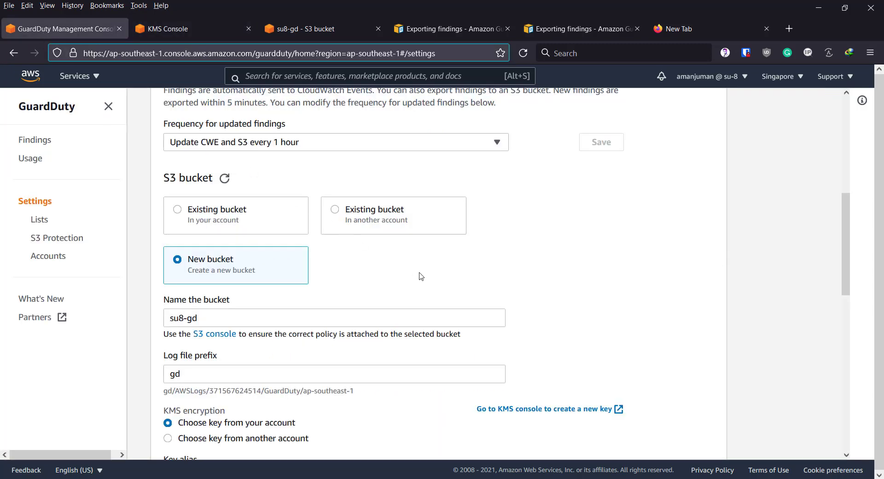
{"action": "scroll", "coordinate": [375, 317], "scroll_direction": "down", "scroll_amount": 5}
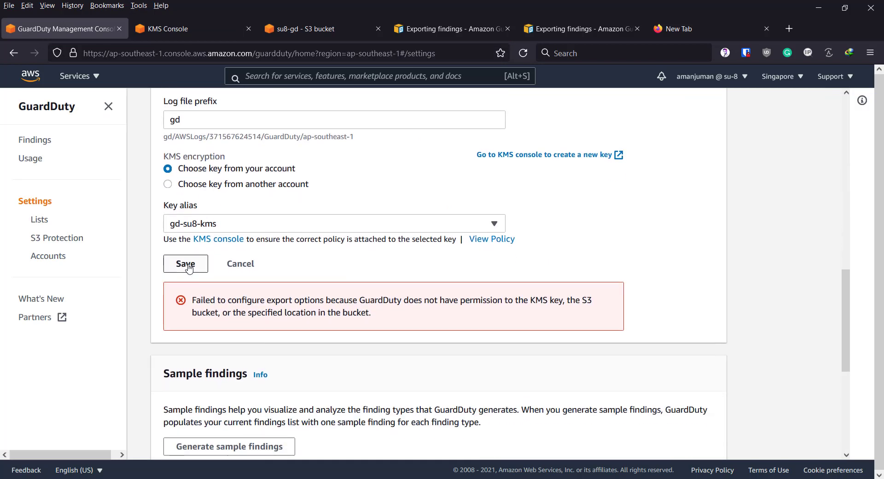
{"action": "left_click", "coordinate": [192, 264]}
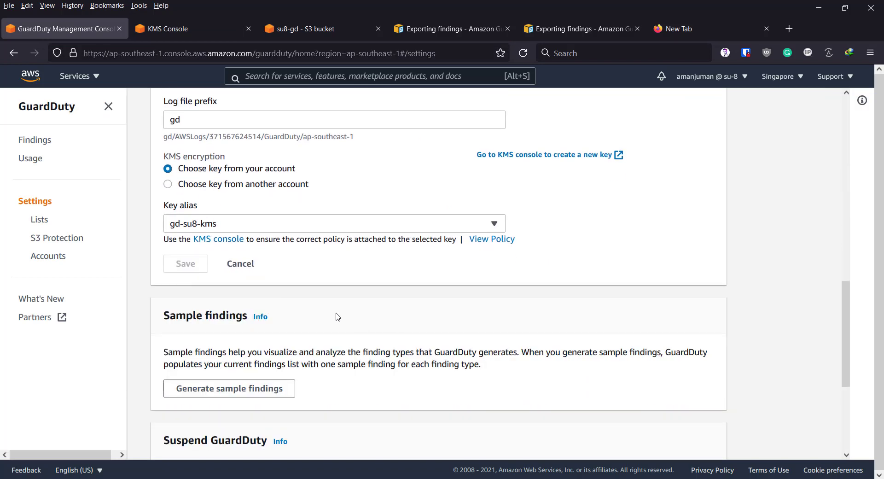
{"action": "scroll", "coordinate": [302, 312], "scroll_direction": "up", "scroll_amount": 3}
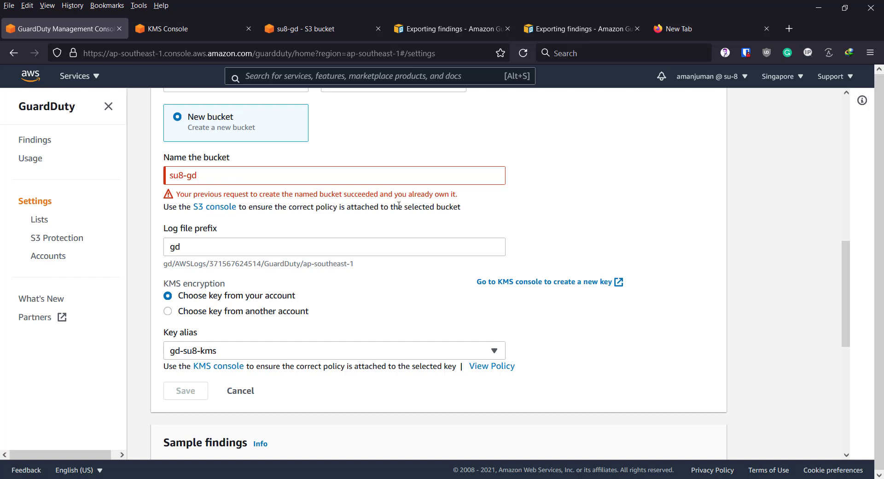
{"action": "scroll", "coordinate": [281, 209], "scroll_direction": "up", "scroll_amount": 2}
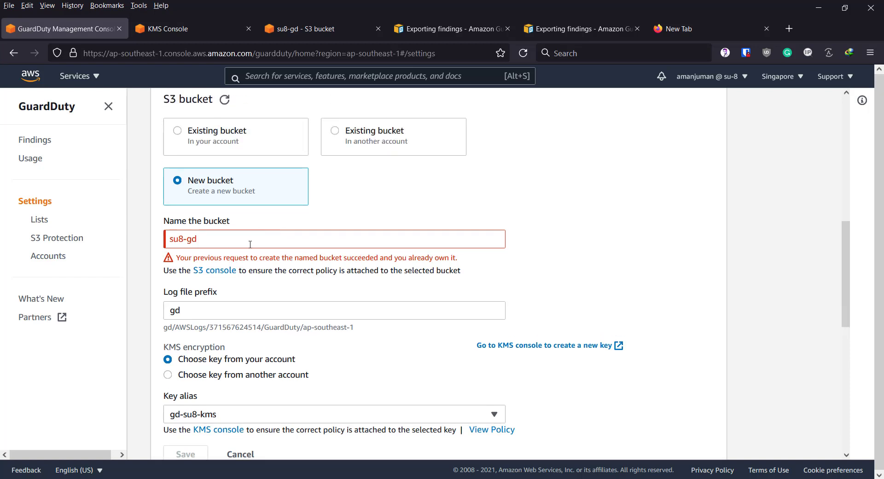
{"action": "left_click", "coordinate": [234, 241]}
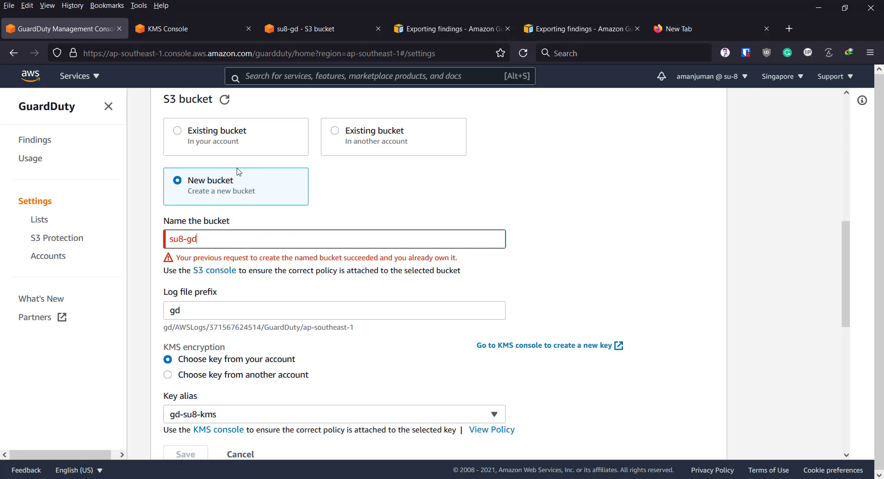
- Set the findings export to the existing su8-gd bucket in the own account, keeping prefix gd and key gd-su8-kms, and save it
{"action": "left_click", "coordinate": [178, 134]}
{"action": "left_click", "coordinate": [219, 244]}
{"action": "left_click", "coordinate": [196, 295]}
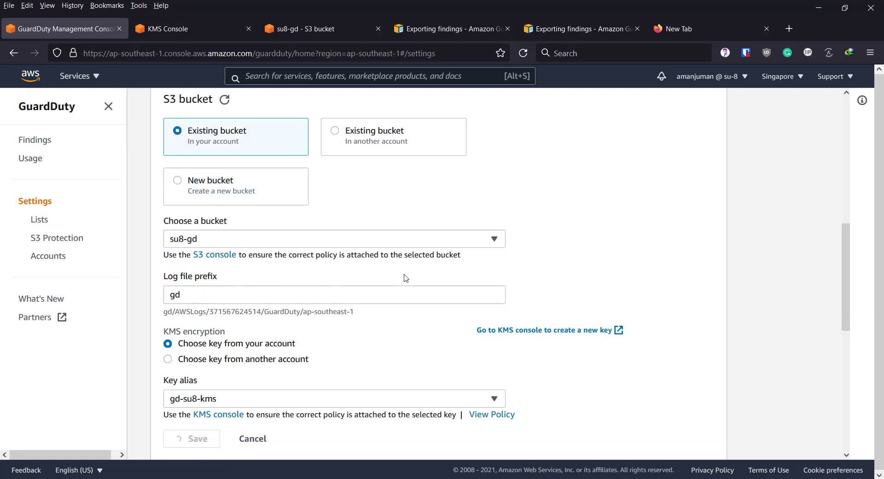
{"action": "scroll", "coordinate": [296, 317], "scroll_direction": "down", "scroll_amount": 3}
{"action": "left_click", "coordinate": [182, 315]}
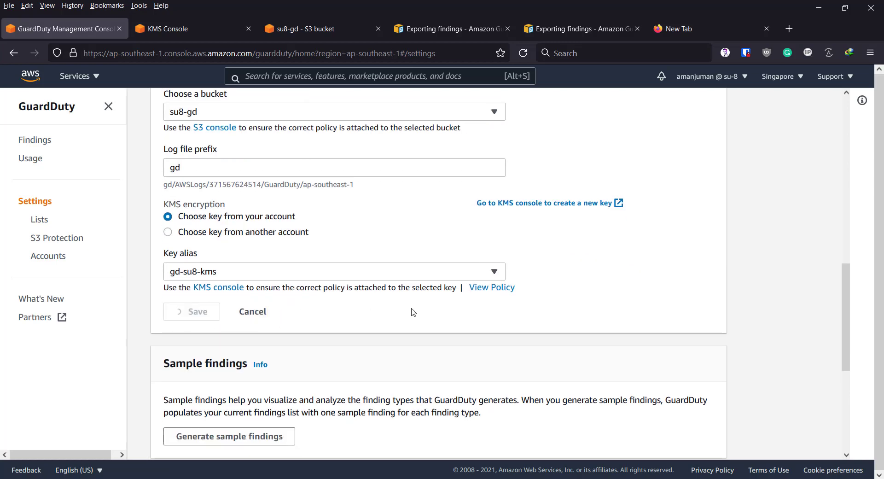
{"action": "scroll", "coordinate": [395, 213], "scroll_direction": "up", "scroll_amount": 3}
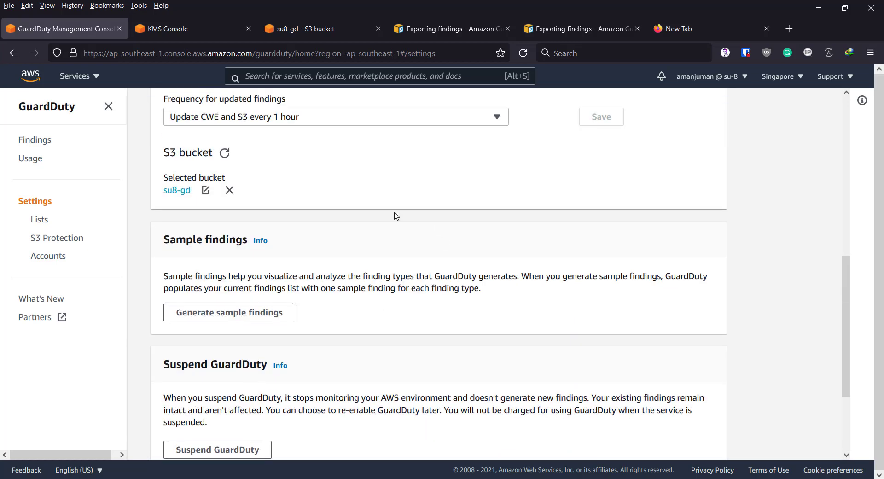
{"action": "scroll", "coordinate": [178, 272], "scroll_direction": "up", "scroll_amount": 2}
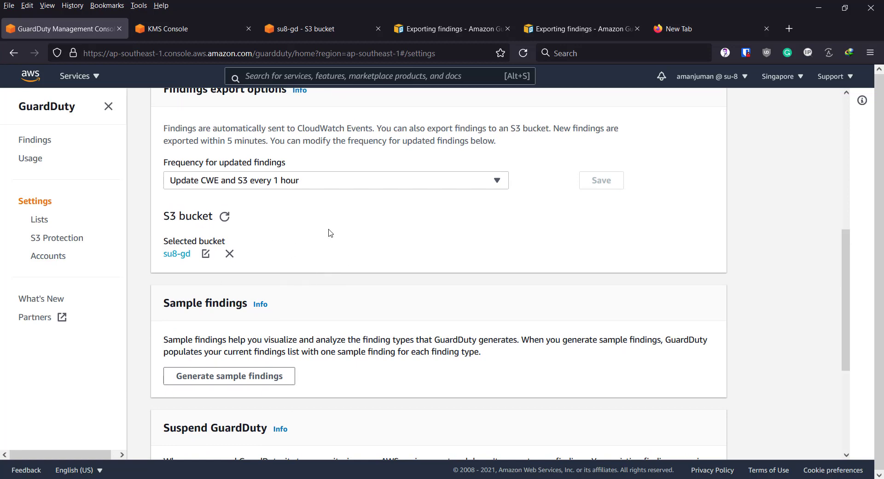
{"action": "scroll", "coordinate": [330, 233], "scroll_direction": "up", "scroll_amount": 3}
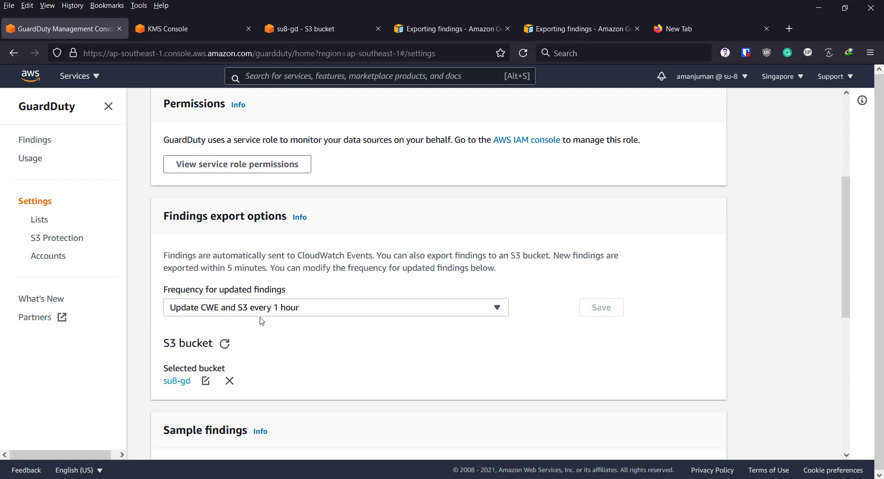
- Search the Exporting findings documentation for the instructions on granting GuardDuty permissions to a bucket
{"action": "left_click", "coordinate": [422, 31]}
{"action": "scroll", "coordinate": [391, 333], "scroll_direction": "down", "scroll_amount": 15}
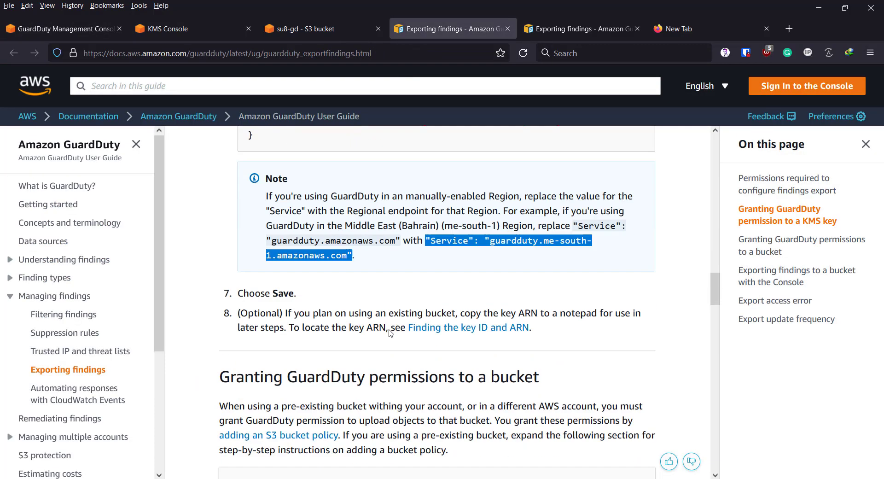
{"action": "scroll", "coordinate": [348, 330], "scroll_direction": "up", "scroll_amount": 5}
{"action": "scroll", "coordinate": [349, 331], "scroll_direction": "up", "scroll_amount": 5}
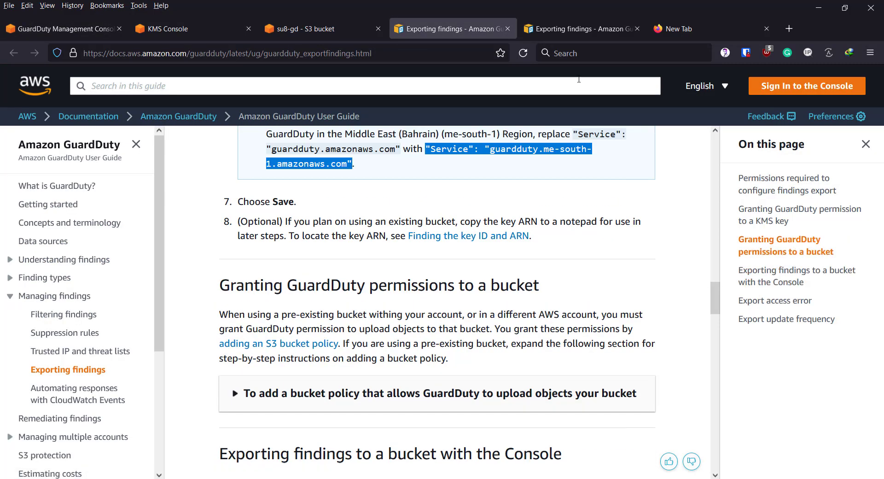
{"action": "left_click", "coordinate": [576, 29]}
{"action": "scroll", "coordinate": [329, 284], "scroll_direction": "up", "scroll_amount": 10}
{"action": "scroll", "coordinate": [329, 283], "scroll_direction": "up", "scroll_amount": 3}
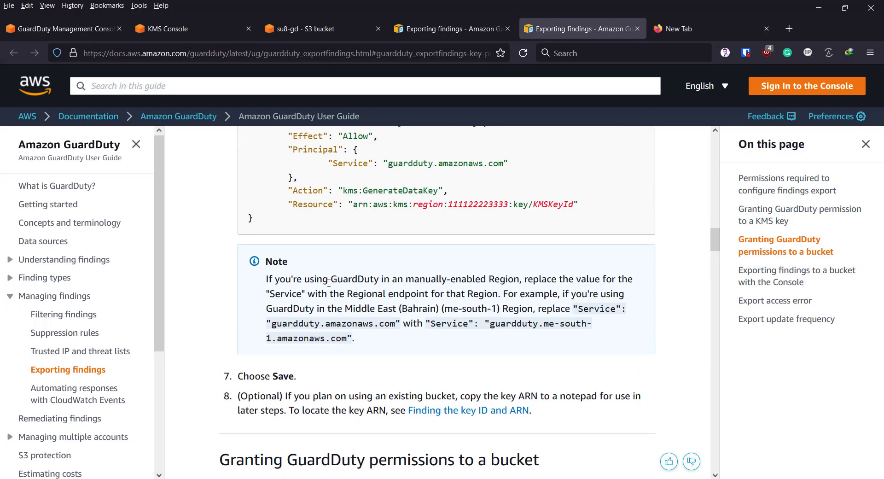
{"action": "scroll", "coordinate": [343, 267], "scroll_direction": "down", "scroll_amount": 7}
{"action": "scroll", "coordinate": [357, 253], "scroll_direction": "up", "scroll_amount": 6}
{"action": "scroll", "coordinate": [383, 214], "scroll_direction": "down", "scroll_amount": 4}
{"action": "scroll", "coordinate": [392, 260], "scroll_direction": "down", "scroll_amount": 4}
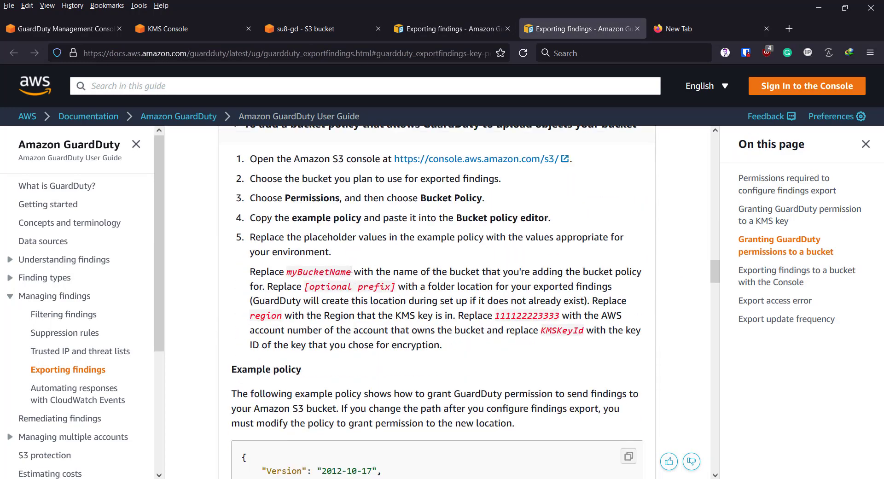
{"action": "scroll", "coordinate": [355, 255], "scroll_direction": "up", "scroll_amount": 4}
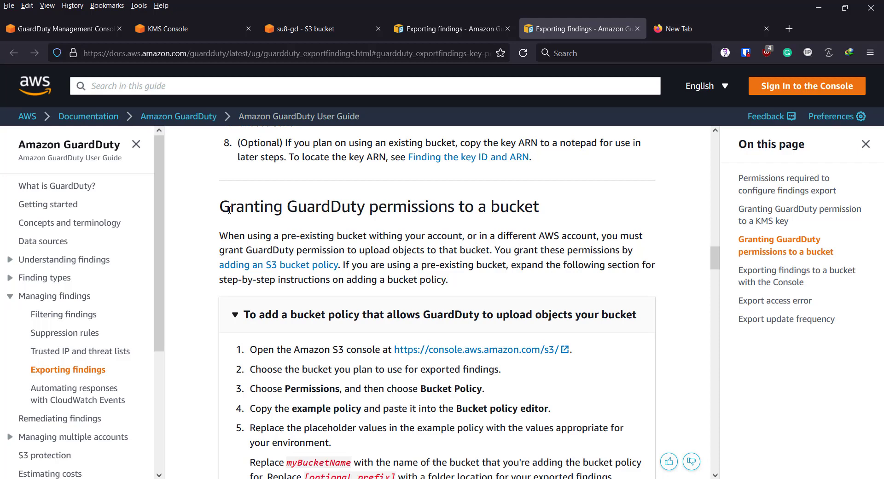
- Examine the steps for adding a bucket policy that allows GuardDuty uploads and the placeholders that have to be replaced
{"action": "left_click_drag", "start_coordinate": [222, 206], "coordinate": [542, 214]}
{"action": "scroll", "coordinate": [386, 249], "scroll_direction": "down", "scroll_amount": 4}
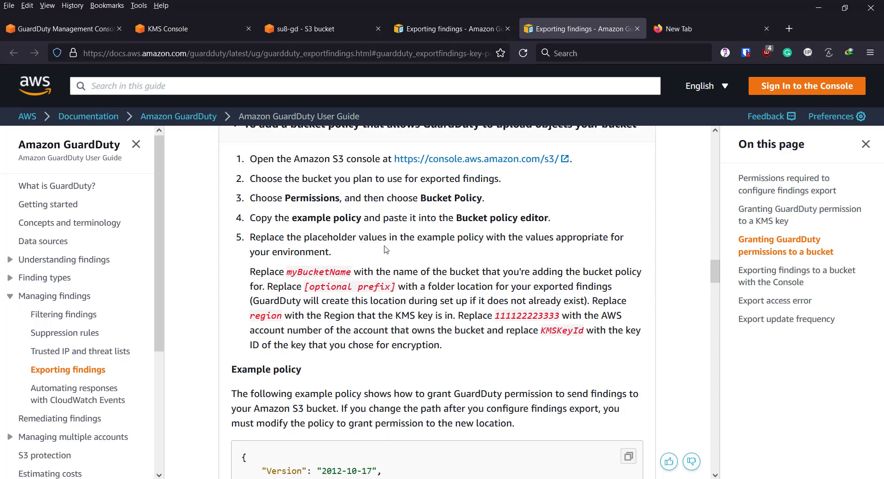
{"action": "scroll", "coordinate": [386, 232], "scroll_direction": "up", "scroll_amount": 3}
{"action": "left_click", "coordinate": [235, 254]}
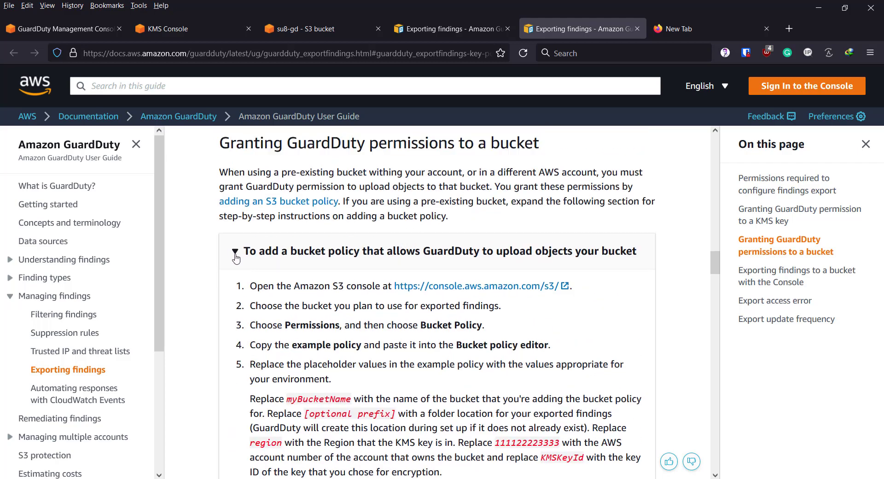
{"action": "left_click_drag", "start_coordinate": [415, 256], "coordinate": [335, 251]}
{"action": "scroll", "coordinate": [407, 321], "scroll_direction": "down", "scroll_amount": 1}
{"action": "scroll", "coordinate": [407, 322], "scroll_direction": "down", "scroll_amount": 1}
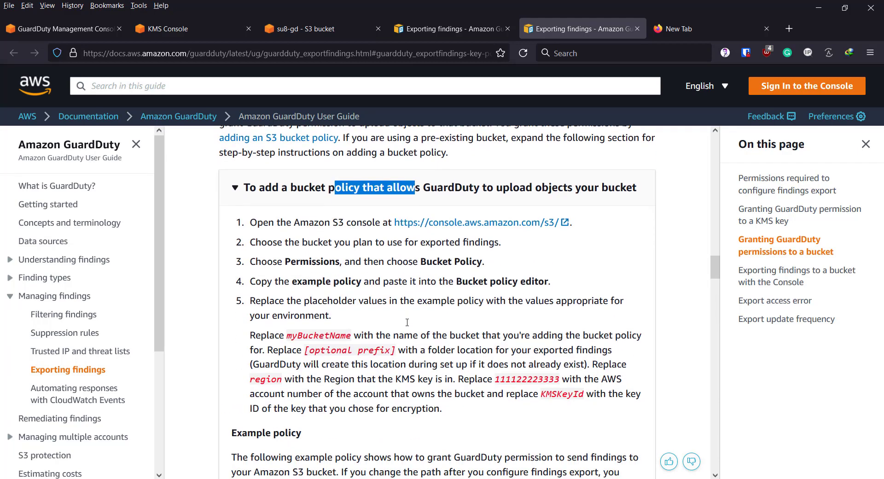
- Copy the example bucket policy from the documentation and paste it into a new Notepad++ document
{"action": "scroll", "coordinate": [395, 299], "scroll_direction": "down", "scroll_amount": 5}
{"action": "scroll", "coordinate": [308, 291], "scroll_direction": "down", "scroll_amount": 3}
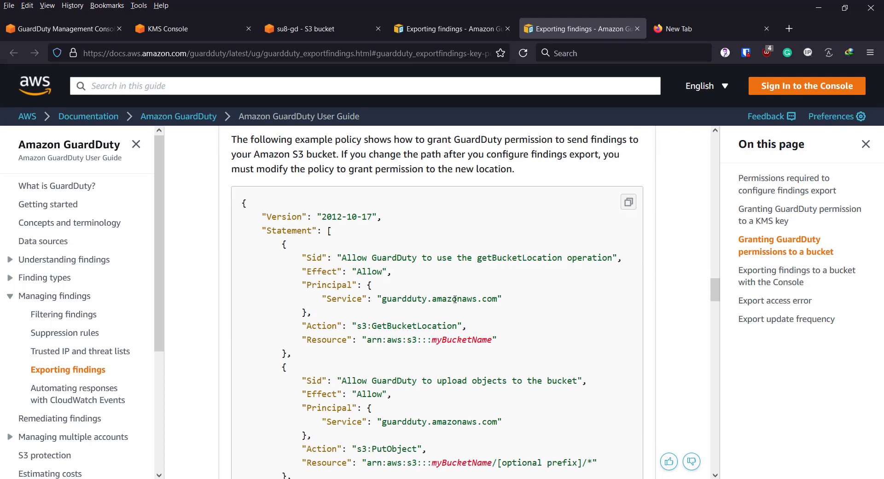
{"action": "left_click", "coordinate": [629, 203]}
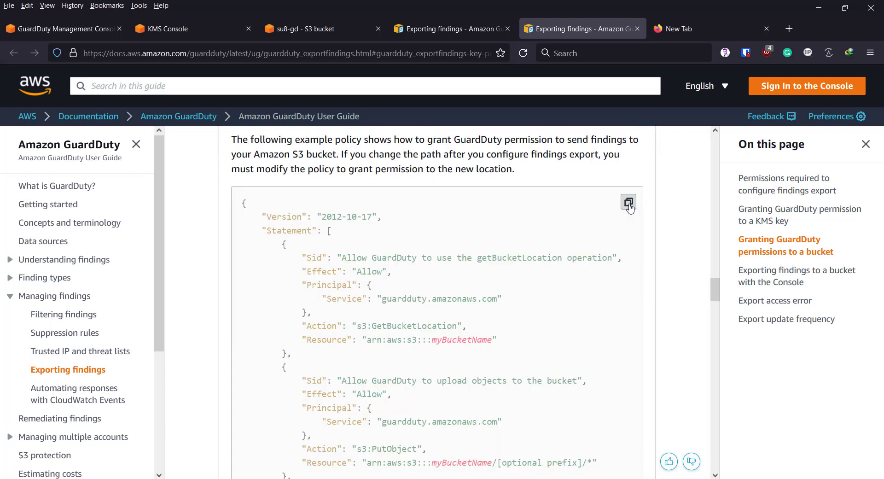
{"action": "key", "text": "alt+Tab"}
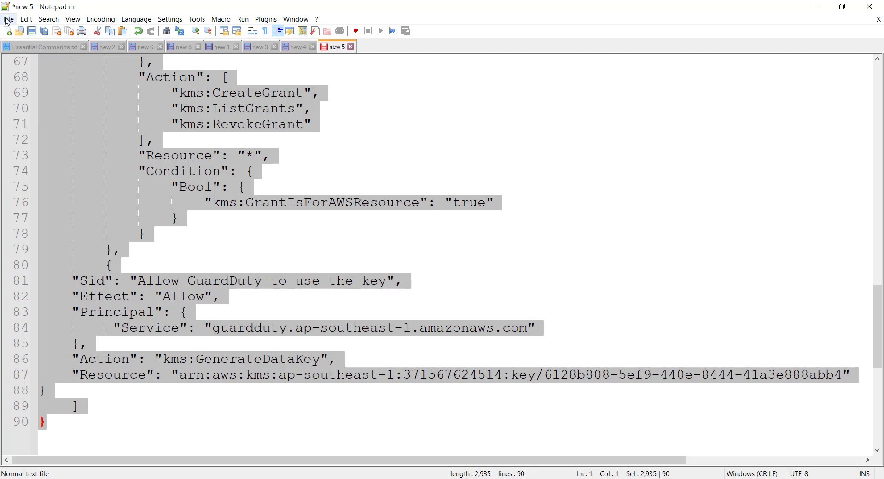
{"action": "left_click", "coordinate": [26, 18]}
{"action": "left_click", "coordinate": [23, 31]}
{"action": "key", "text": "ctrl+v"}
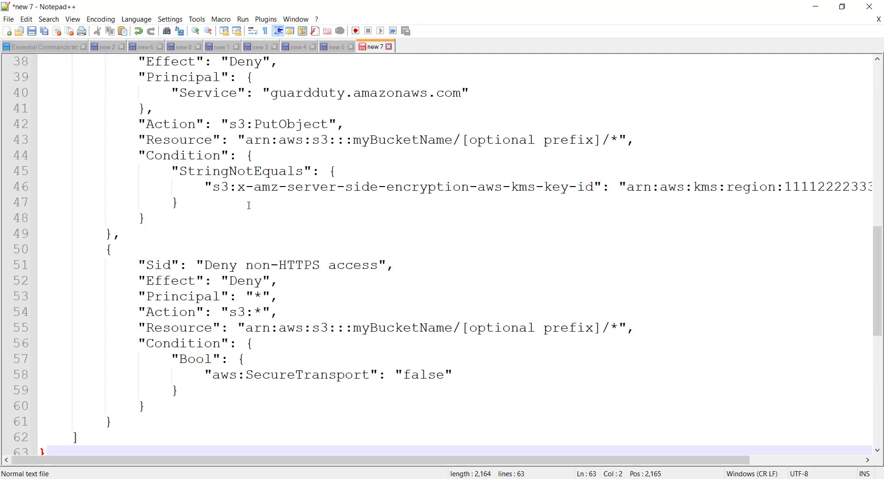
{"action": "scroll", "coordinate": [290, 288], "scroll_direction": "up", "scroll_amount": 12}
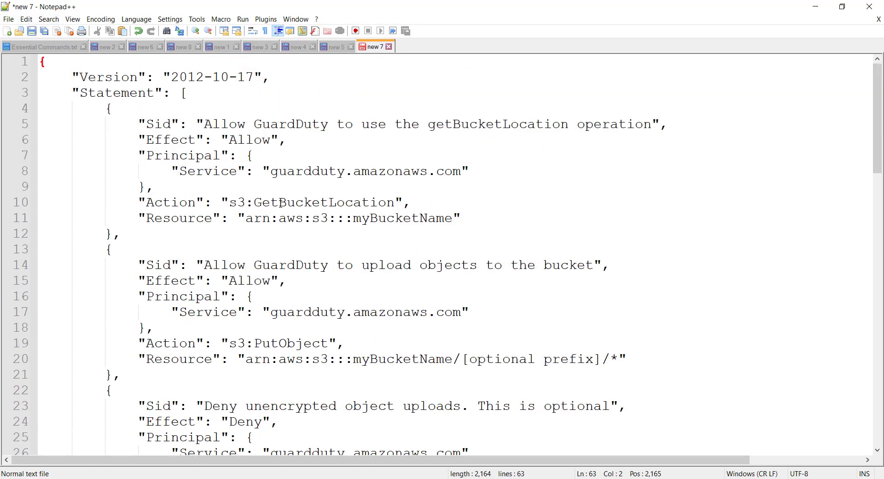
- Switch to the S3 console in the browser and start a new bucket named su8-gd-new
{"action": "left_click_drag", "start_coordinate": [354, 219], "coordinate": [453, 220]}
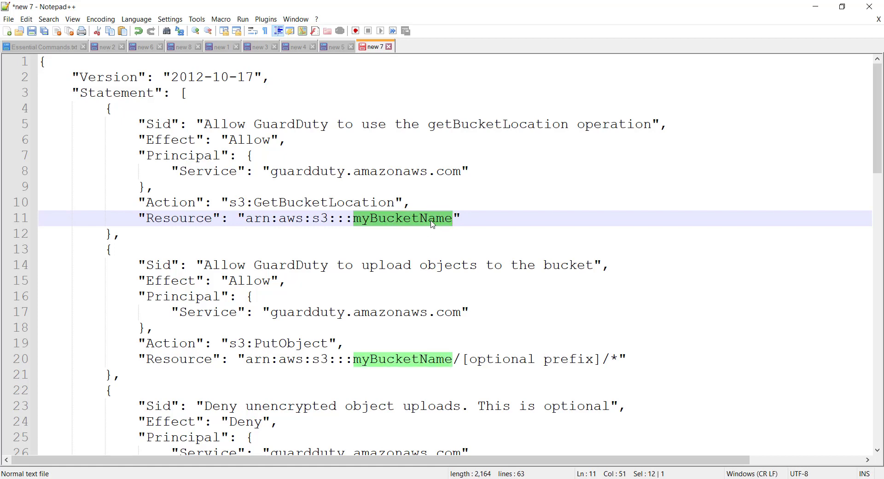
{"action": "key", "text": "alt+Tab"}
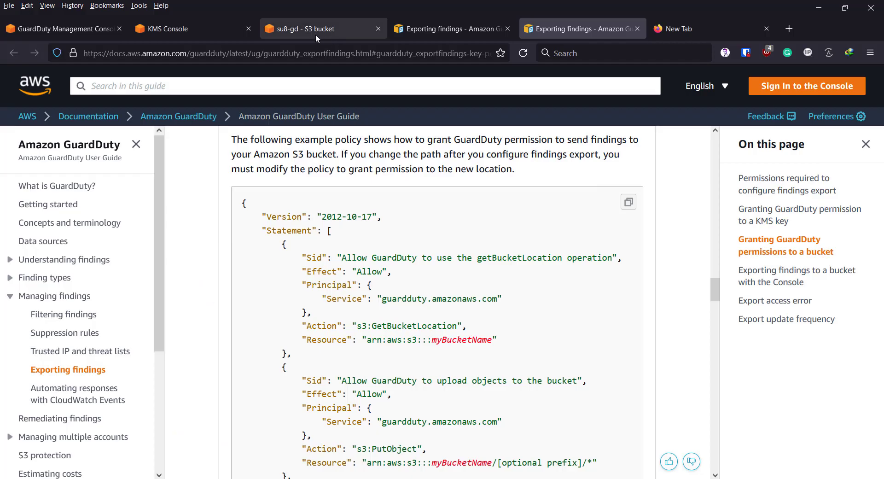
{"action": "left_click", "coordinate": [333, 29]}
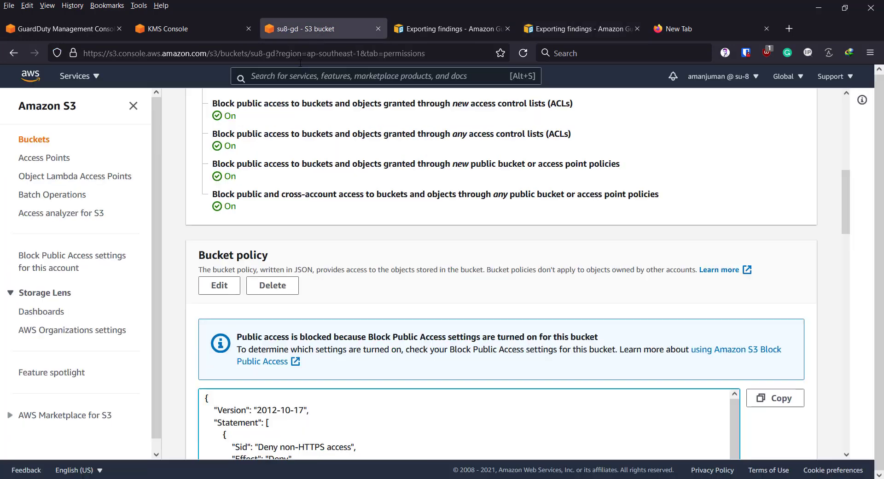
{"action": "scroll", "coordinate": [220, 178], "scroll_direction": "up", "scroll_amount": 3}
{"action": "left_click", "coordinate": [34, 139]}
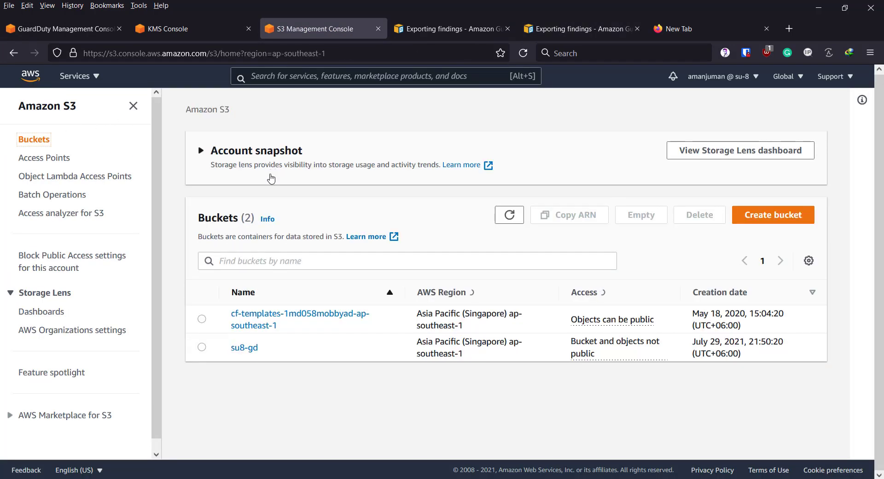
{"action": "left_click", "coordinate": [767, 216]}
{"action": "left_click", "coordinate": [170, 258]}
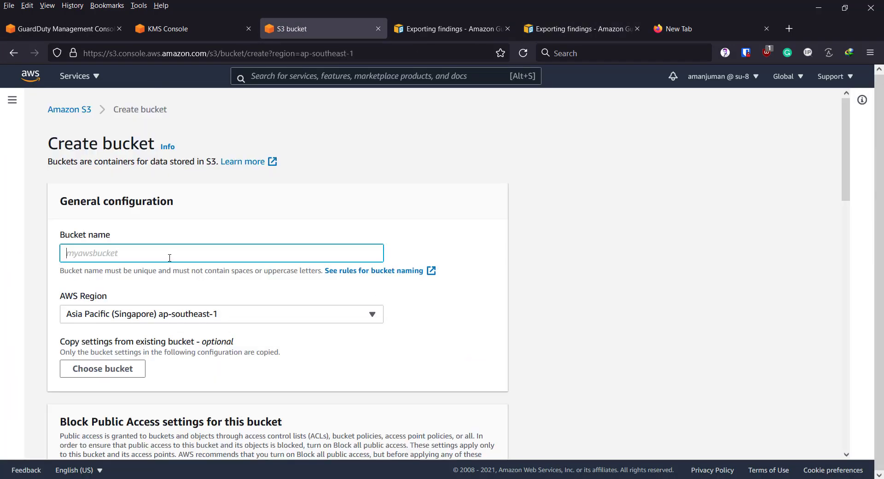
{"action": "type", "text": "su8-gd-new"}
{"action": "key", "text": "ctrl+a"}
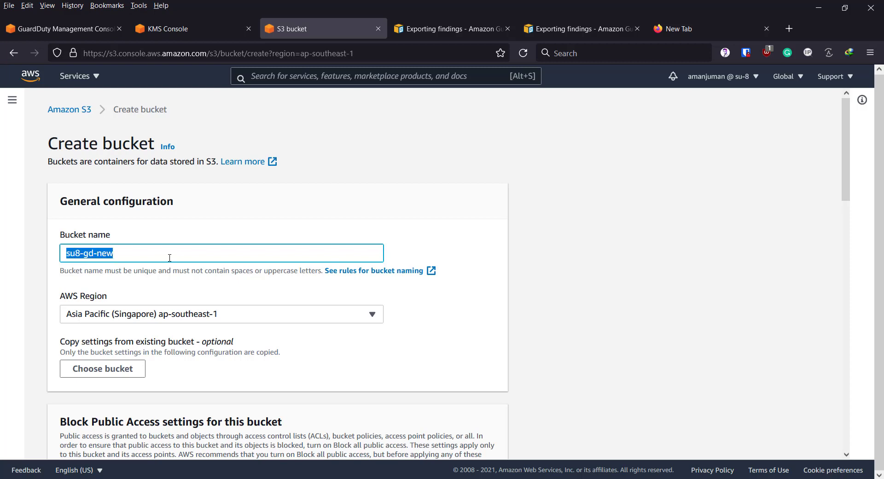
- Create the bucket in Asia Pacific (Singapore) ap-southeast-1, keeping the remaining default settings
{"action": "left_click", "coordinate": [453, 370]}
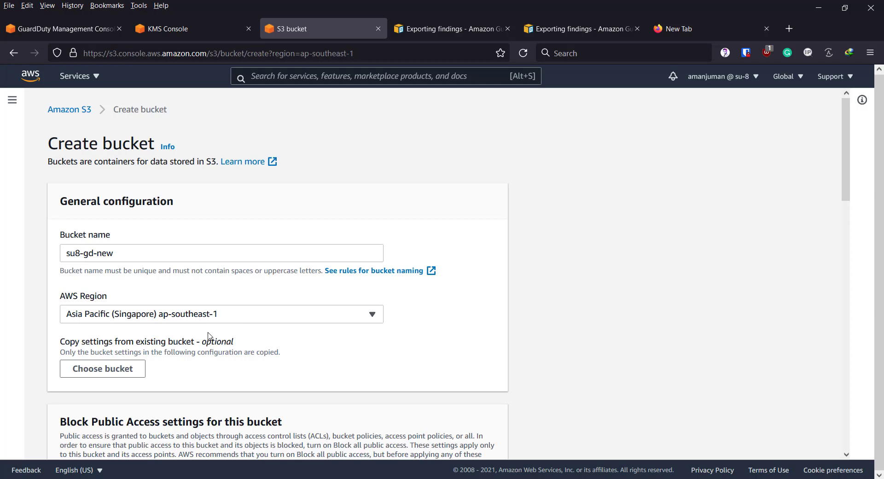
{"action": "scroll", "coordinate": [208, 336], "scroll_direction": "down", "scroll_amount": 13}
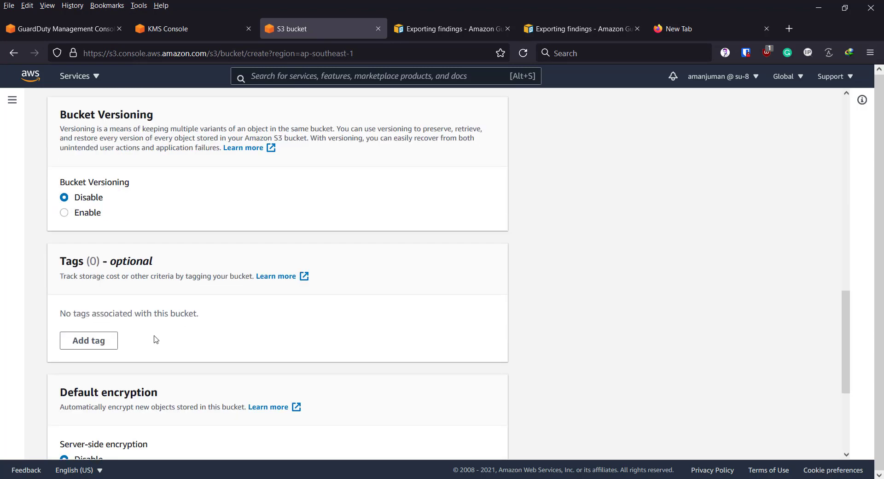
{"action": "scroll", "coordinate": [156, 340], "scroll_direction": "down", "scroll_amount": 4}
{"action": "left_click", "coordinate": [461, 437]}
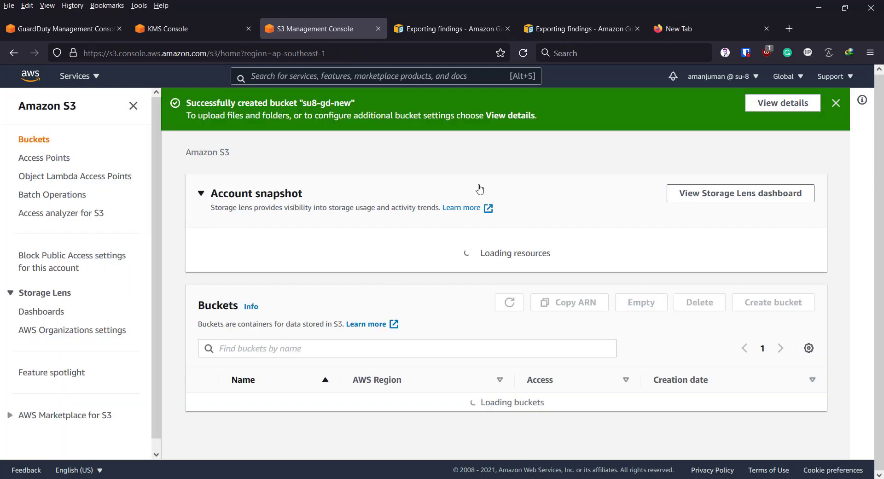
- Open the bucket policy of the su8-gd-new bucket for editing
{"action": "scroll", "coordinate": [271, 435], "scroll_direction": "down", "scroll_amount": 1}
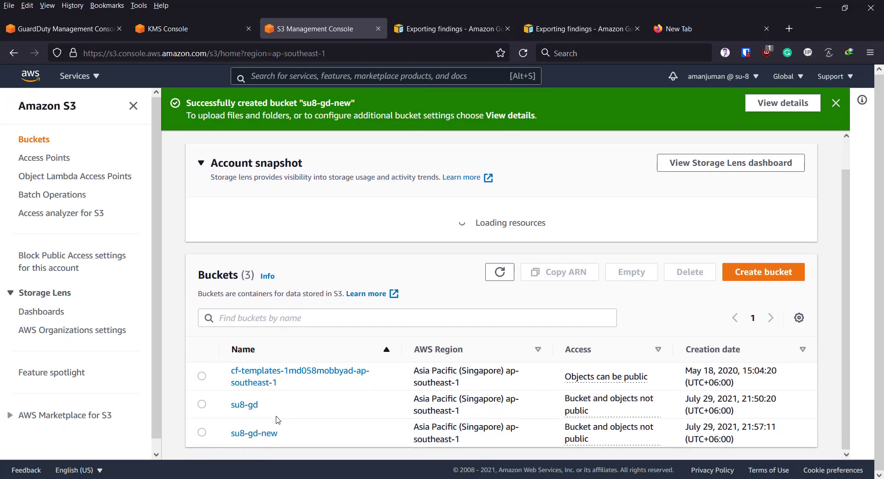
{"action": "left_click", "coordinate": [260, 435]}
{"action": "scroll", "coordinate": [376, 345], "scroll_direction": "down", "scroll_amount": 1}
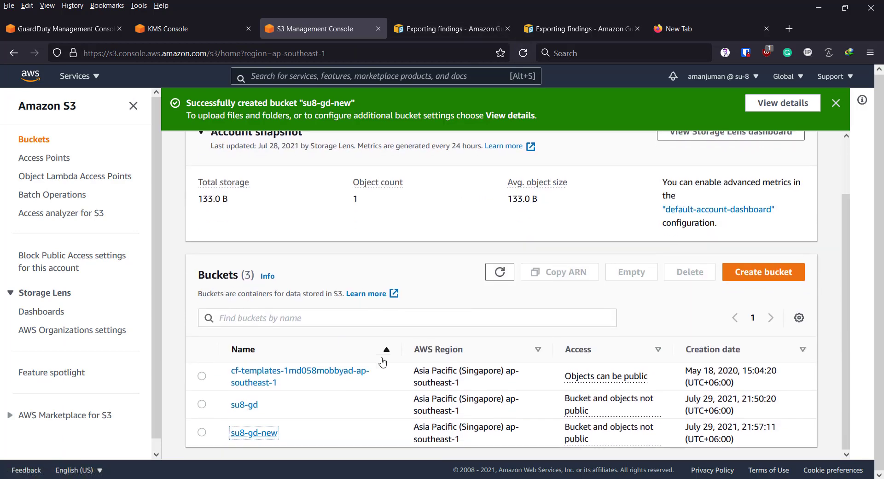
{"action": "left_click", "coordinate": [255, 435]}
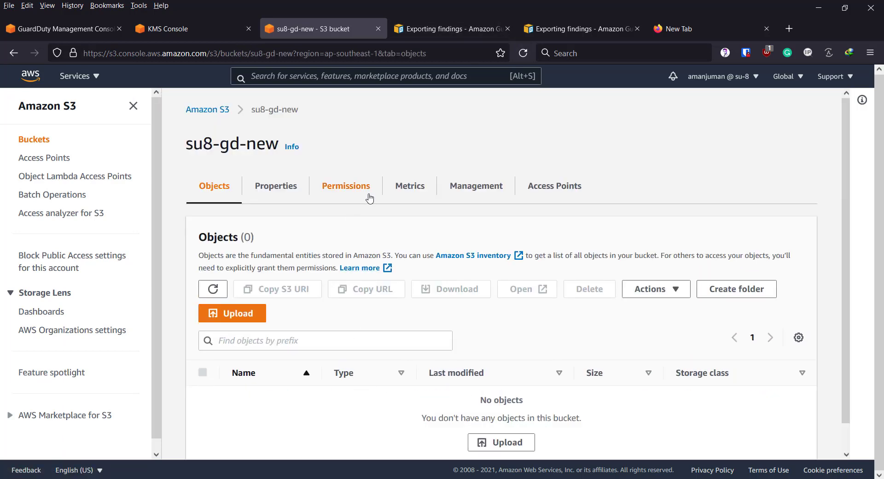
{"action": "left_click", "coordinate": [344, 188]}
{"action": "scroll", "coordinate": [307, 318], "scroll_direction": "down", "scroll_amount": 10}
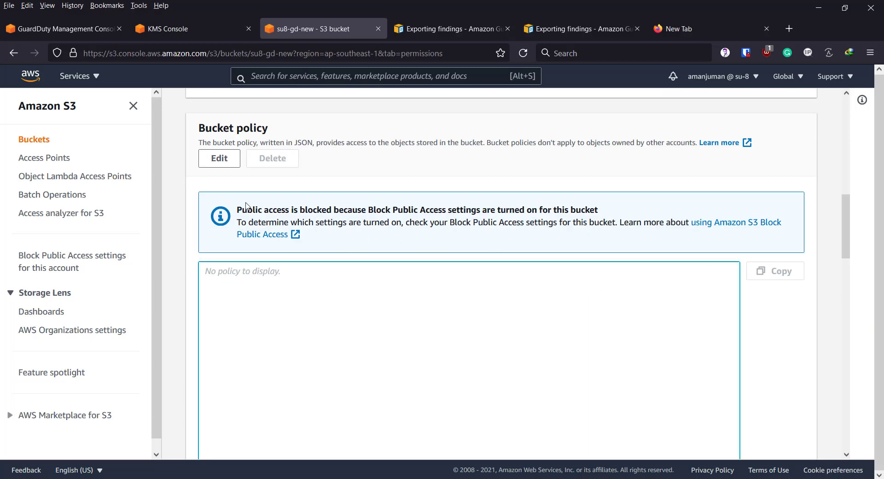
{"action": "left_click", "coordinate": [223, 162]}
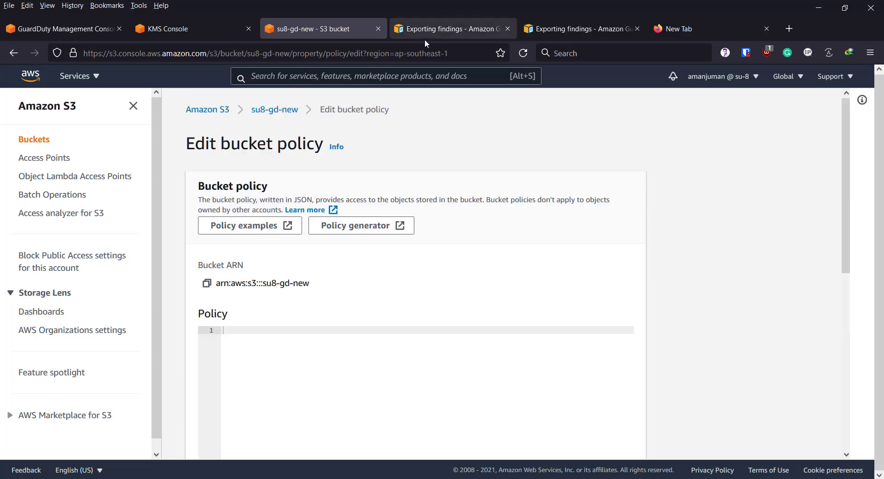
- Review the example bucket policy in the Exporting findings documentation and return to its copy in Notepad++
{"action": "left_click", "coordinate": [568, 27]}
{"action": "scroll", "coordinate": [454, 349], "scroll_direction": "down", "scroll_amount": 15}
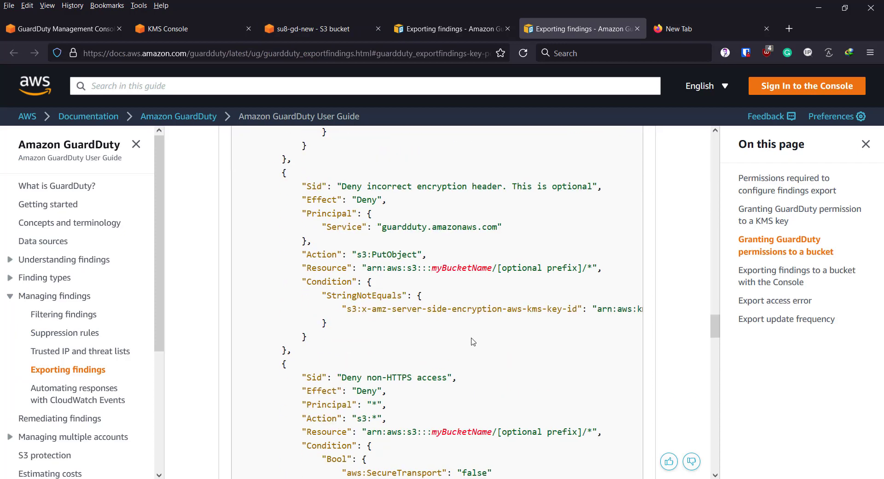
{"action": "scroll", "coordinate": [485, 295], "scroll_direction": "up", "scroll_amount": 3}
{"action": "scroll", "coordinate": [467, 277], "scroll_direction": "up", "scroll_amount": 10}
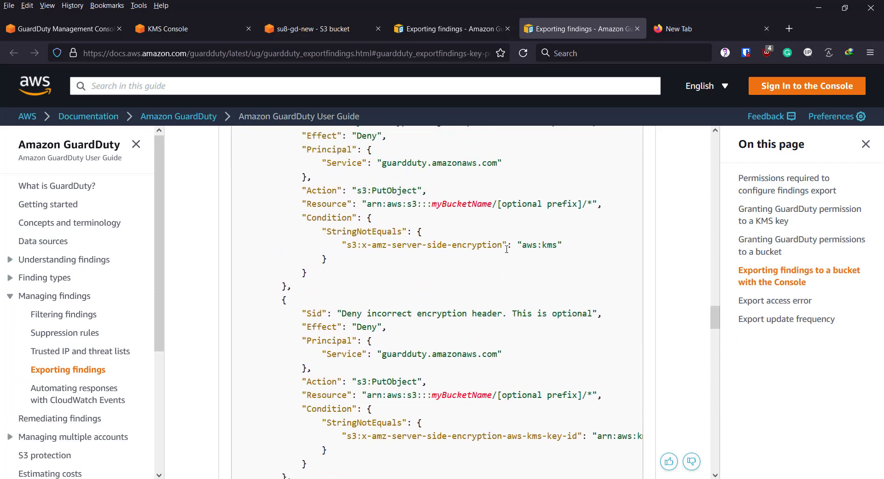
{"action": "scroll", "coordinate": [441, 275], "scroll_direction": "up", "scroll_amount": 3}
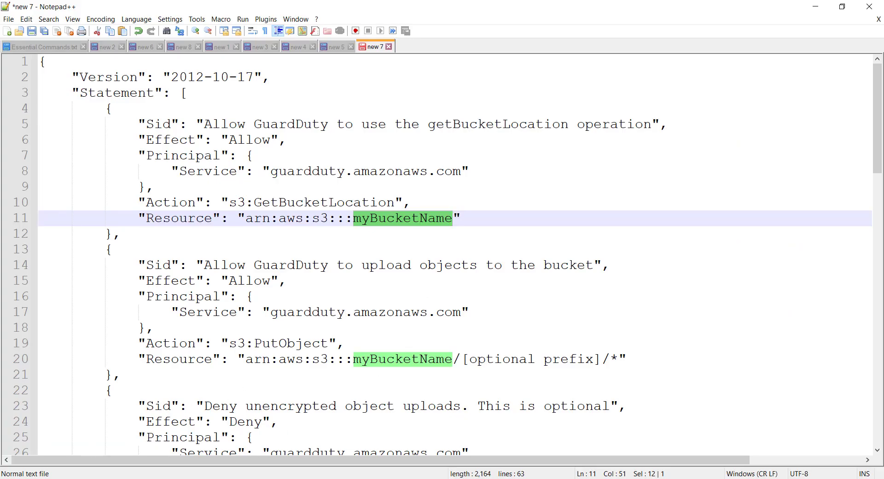
{"action": "left_click", "coordinate": [95, 478]}
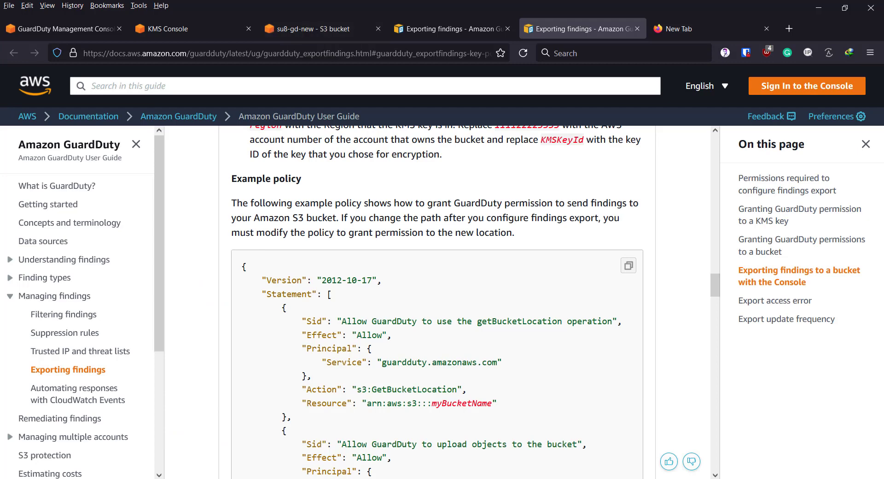
{"action": "left_click", "coordinate": [184, 478]}
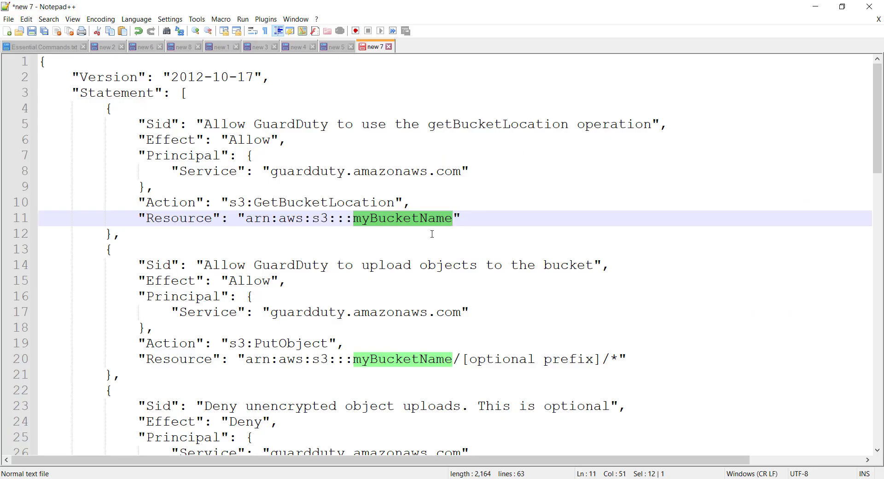
- Replace all occurrences of myBucketName in the policy copy with su8-gd-new
{"action": "key", "text": "ctrl+h"}
{"action": "key", "text": "Tab"}
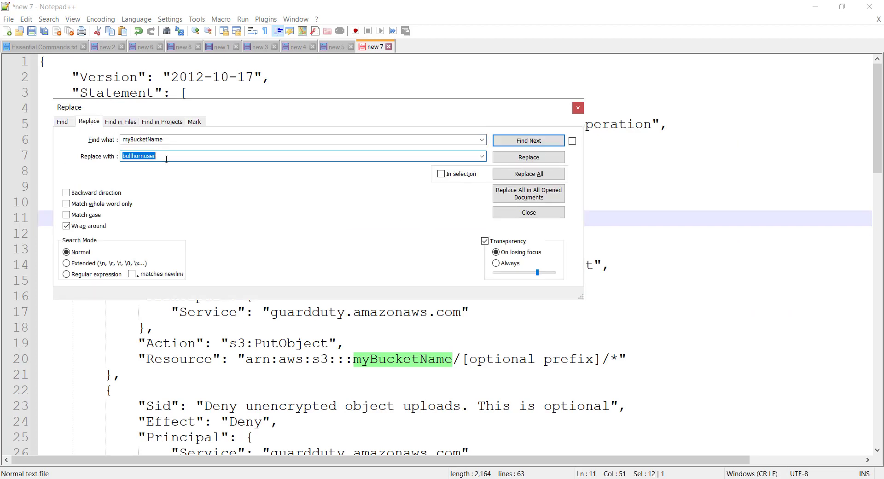
{"action": "key", "text": "BackSpace"}
{"action": "type", "text": "su8-gd-new"}
{"action": "left_click", "coordinate": [529, 174]}
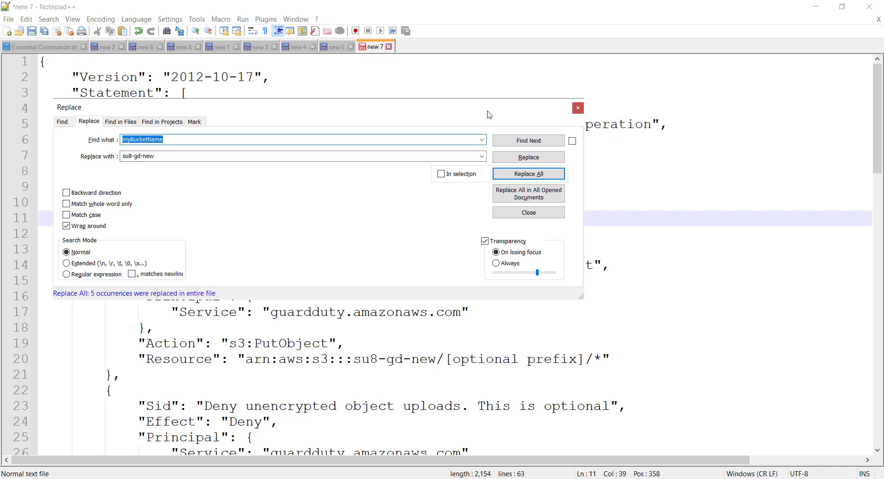
{"action": "left_click", "coordinate": [533, 125]}
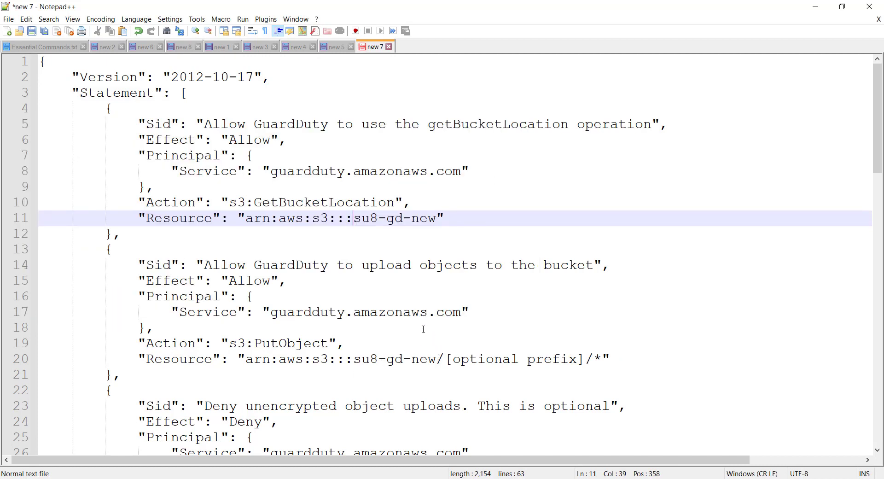
- Examine the rest of the policy copy for placeholders, including the full KMS key ARN in the encryption header condition
{"action": "double_click", "coordinate": [298, 312]}
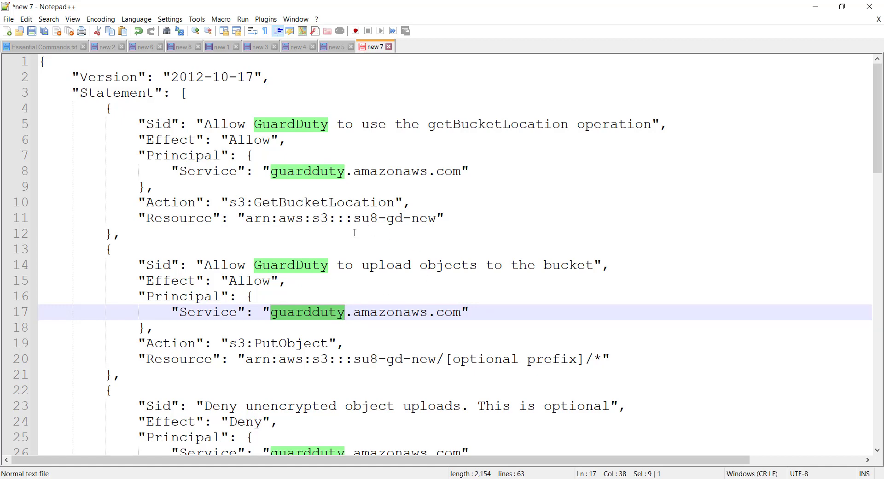
{"action": "scroll", "coordinate": [371, 265], "scroll_direction": "down", "scroll_amount": 8}
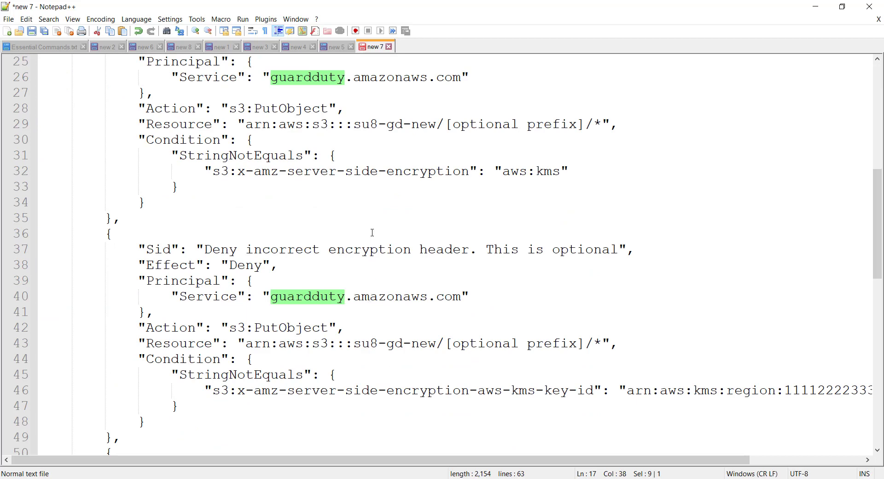
{"action": "scroll", "coordinate": [370, 220], "scroll_direction": "down", "scroll_amount": 3}
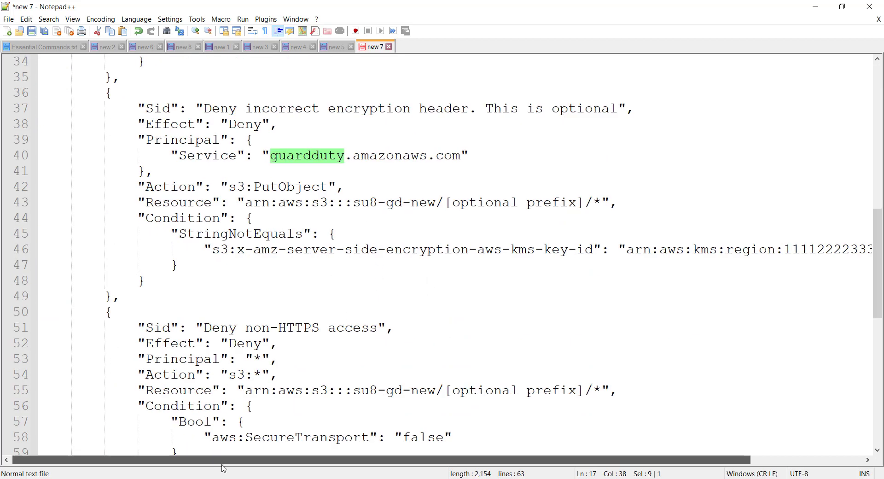
{"action": "left_click_drag", "start_coordinate": [222, 459], "coordinate": [381, 450]}
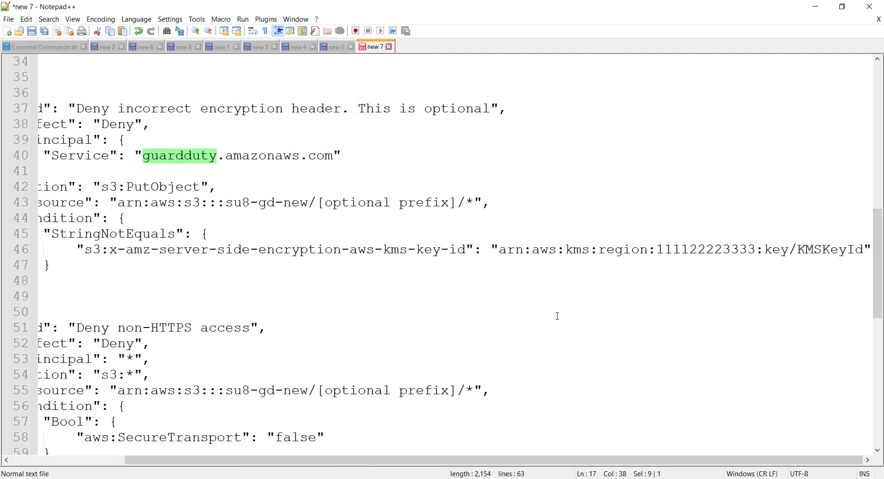
- Check the documentation's example policy for the Region, account and key placeholders in the KMS ARN and the note on manually enabled Regions
{"action": "left_click", "coordinate": [99, 478]}
{"action": "scroll", "coordinate": [438, 367], "scroll_direction": "down", "scroll_amount": 4}
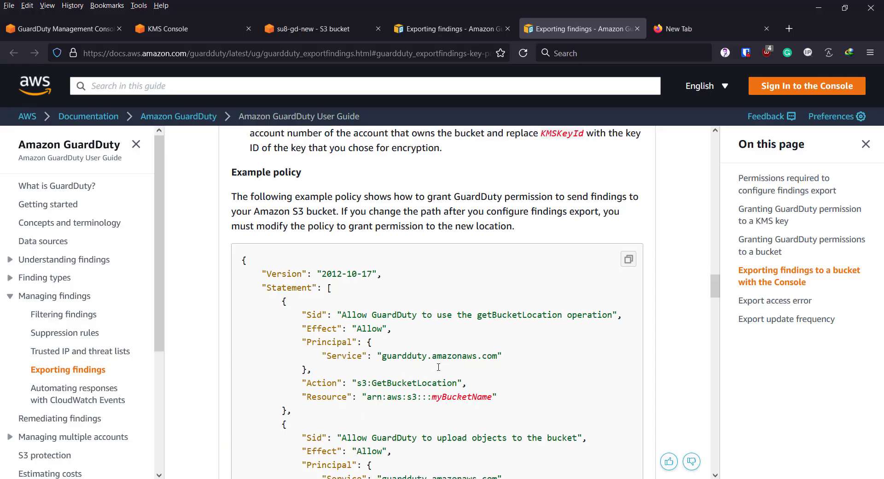
{"action": "scroll", "coordinate": [462, 364], "scroll_direction": "down", "scroll_amount": 8}
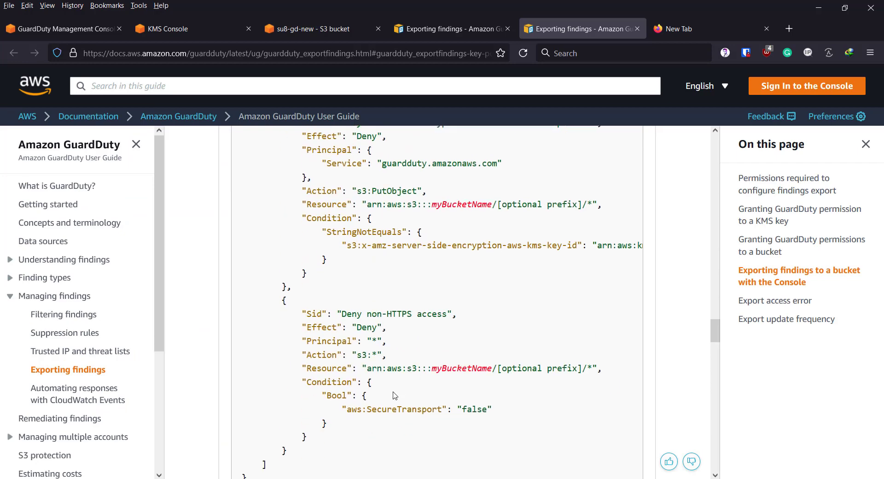
{"action": "scroll", "coordinate": [396, 385], "scroll_direction": "up", "scroll_amount": 3}
{"action": "left_click_drag", "start_coordinate": [391, 432], "coordinate": [487, 432]}
{"action": "scroll", "coordinate": [530, 306], "scroll_direction": "up", "scroll_amount": 3}
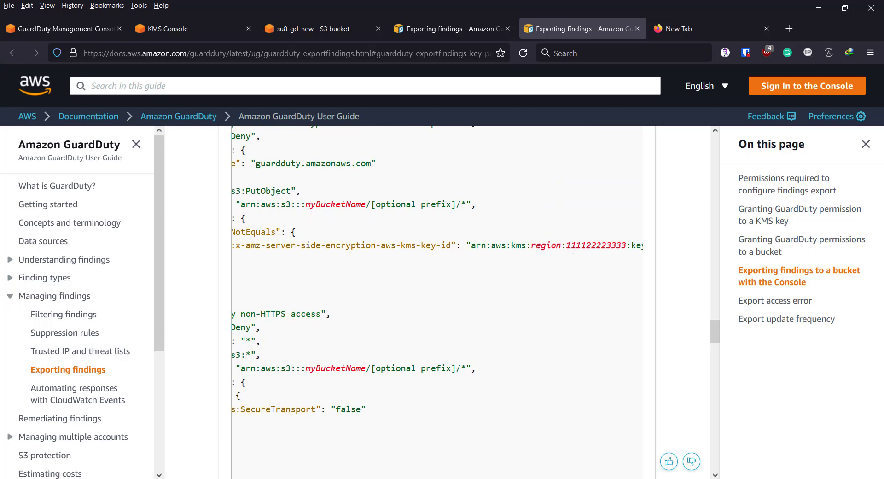
{"action": "scroll", "coordinate": [597, 256], "scroll_direction": "down", "scroll_amount": 3}
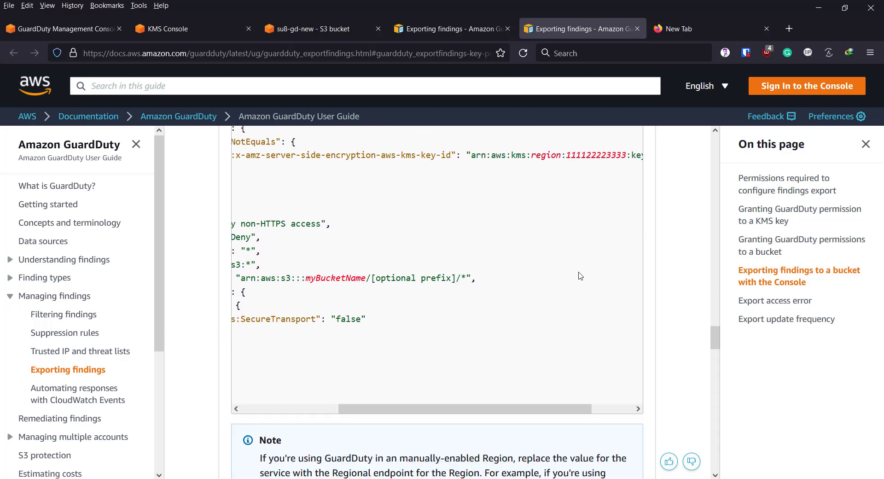
{"action": "left_click_drag", "start_coordinate": [503, 371], "coordinate": [588, 374]}
{"action": "scroll", "coordinate": [492, 384], "scroll_direction": "down", "scroll_amount": 3}
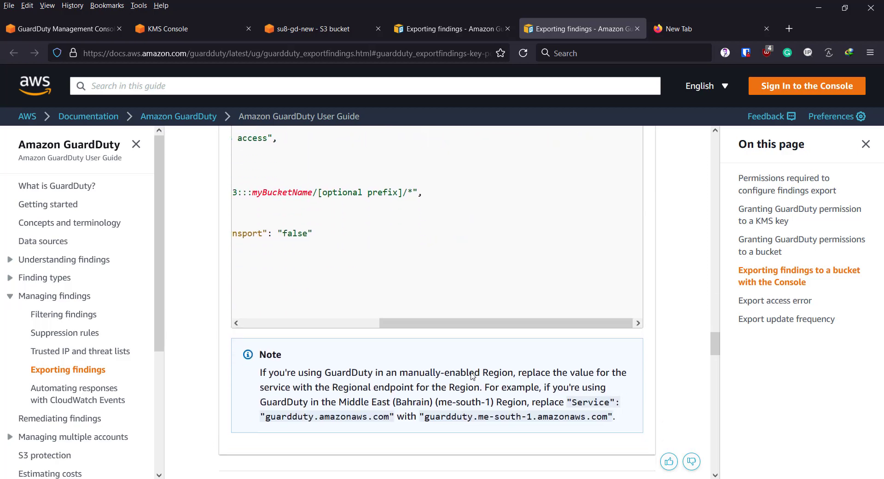
{"action": "left_click_drag", "start_coordinate": [507, 308], "coordinate": [367, 308]}
{"action": "scroll", "coordinate": [489, 251], "scroll_direction": "up", "scroll_amount": 15}
{"action": "scroll", "coordinate": [487, 265], "scroll_direction": "up", "scroll_amount": 8}
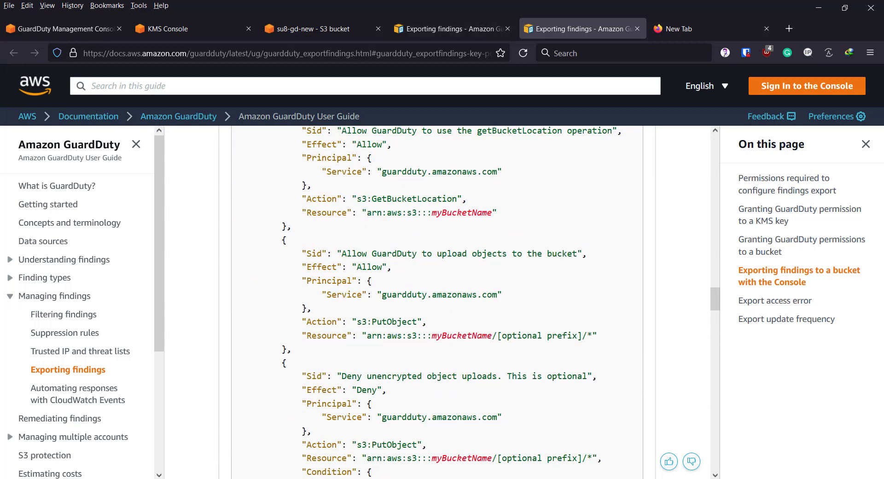
- Replace the placeholder KMS ARN in the policy copy's encryption header condition with the full key ARN from the key policy in new 5
{"action": "key", "text": "alt+Tab"}
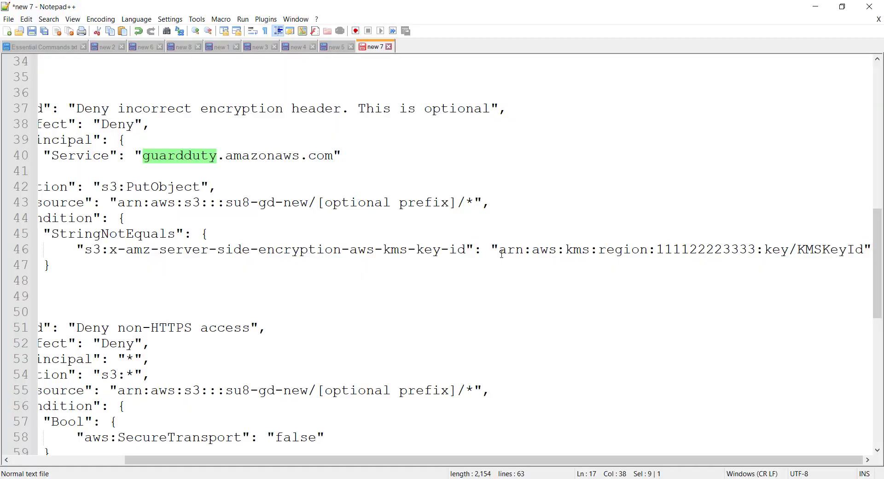
{"action": "left_click", "coordinate": [328, 48]}
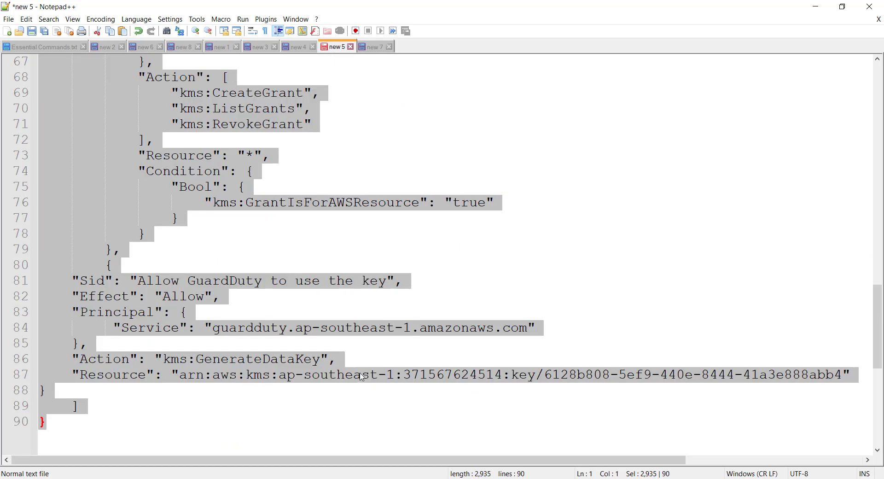
{"action": "left_click", "coordinate": [367, 377]}
{"action": "left_click_drag", "start_coordinate": [179, 377], "coordinate": [842, 377]}
{"action": "left_click", "coordinate": [374, 47]}
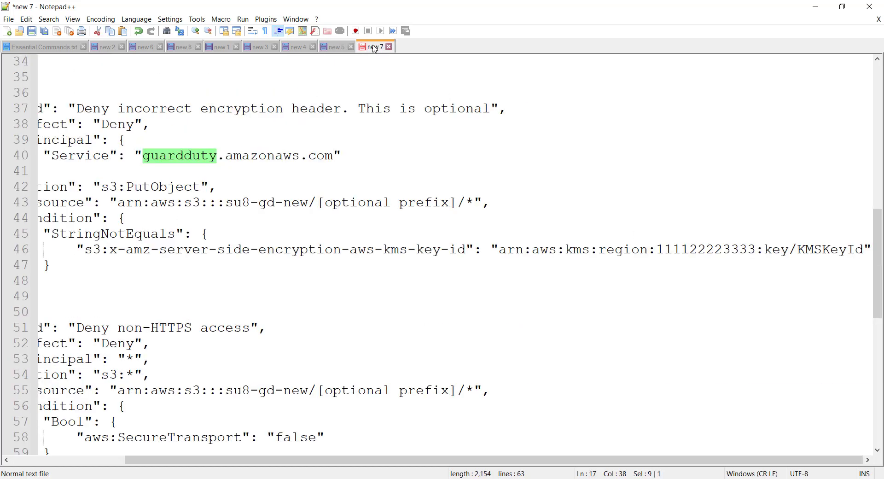
{"action": "left_click_drag", "start_coordinate": [504, 251], "coordinate": [863, 249]}
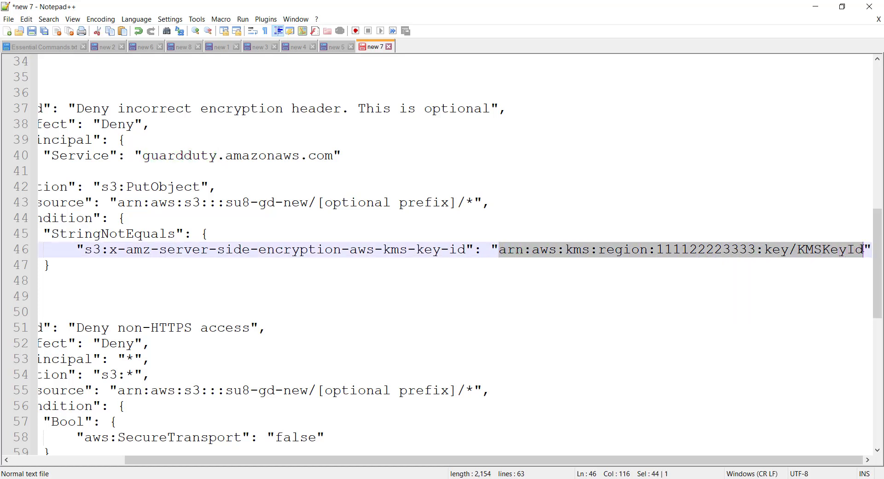
{"action": "key", "text": "ctrl+v"}
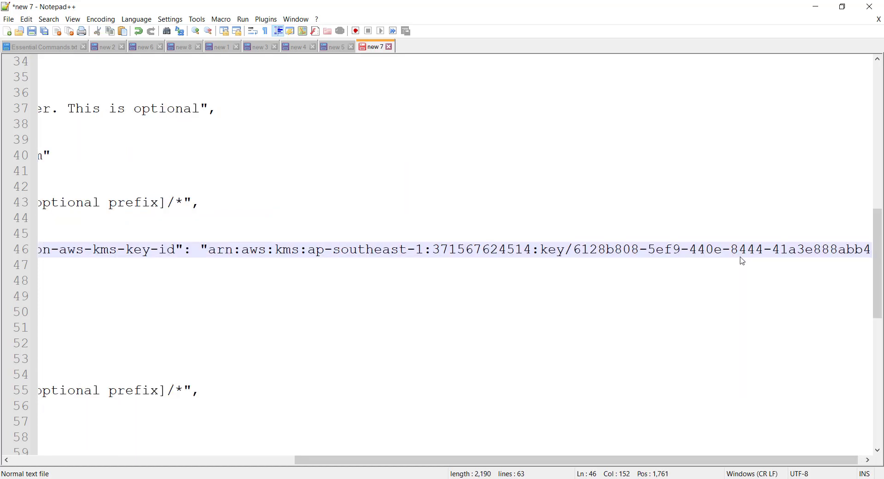
- Replace all occurrences of "Service": "guardduty.amazonaws.com" in the policy copy with "Service": "guardduty.ap-southeast-1.amazonaws.com", taken from the key policy
{"action": "left_click_drag", "start_coordinate": [410, 461], "coordinate": [111, 460]}
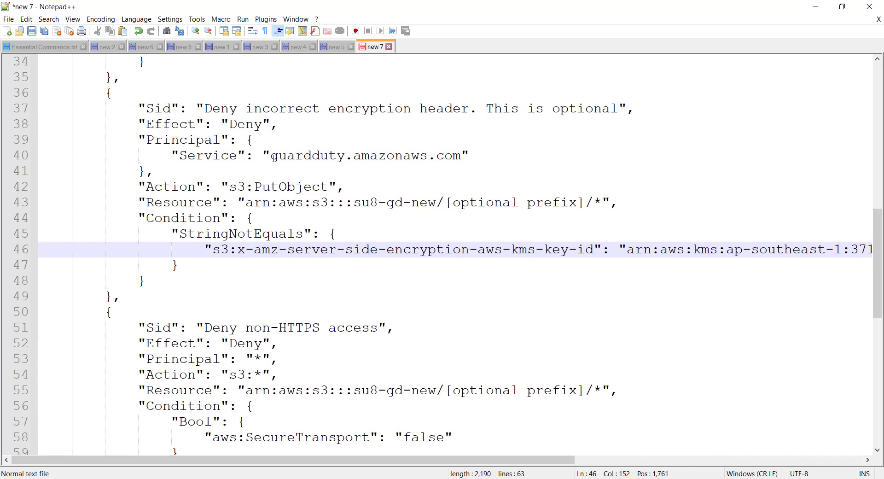
{"action": "left_click_drag", "start_coordinate": [172, 155], "coordinate": [470, 156]}
{"action": "left_click", "coordinate": [331, 49]}
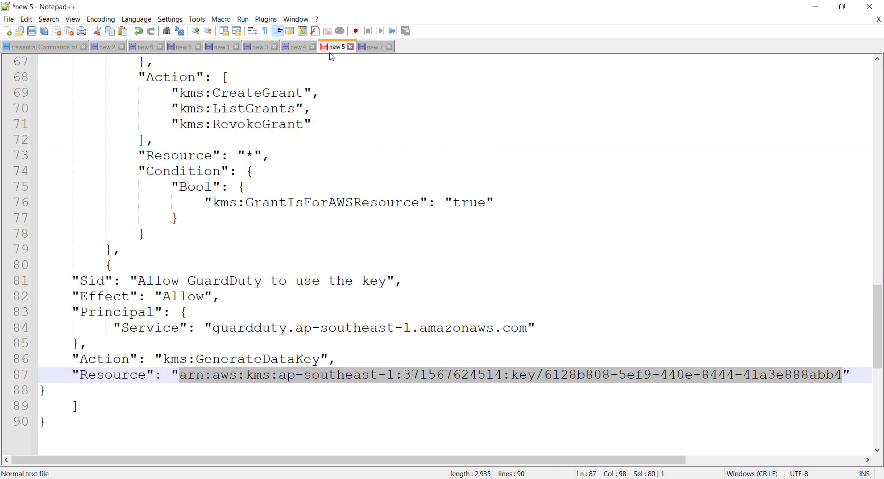
{"action": "left_click_drag", "start_coordinate": [544, 328], "coordinate": [113, 328]}
{"action": "key", "text": "ctrl+c"}
{"action": "left_click", "coordinate": [380, 49]}
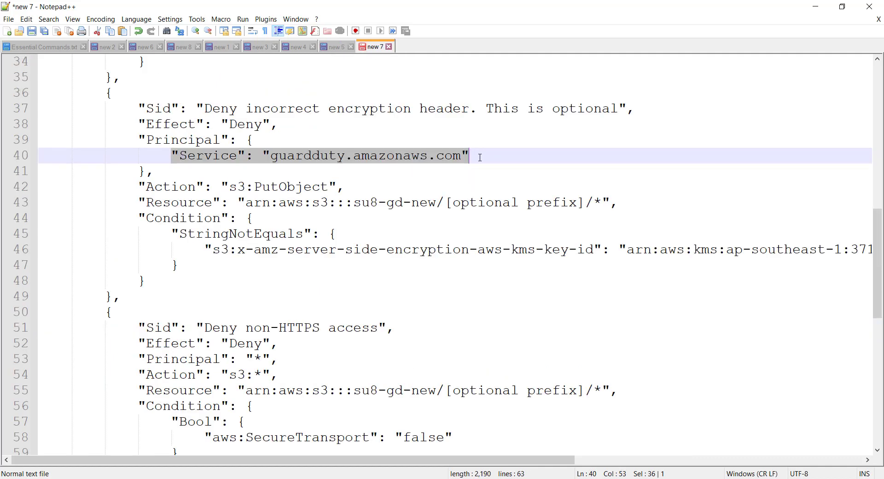
{"action": "left_click_drag", "start_coordinate": [480, 158], "coordinate": [173, 158]}
{"action": "key", "text": "ctrl+f"}
{"action": "left_click", "coordinate": [45, 139]}
{"action": "double_click", "coordinate": [127, 173]}
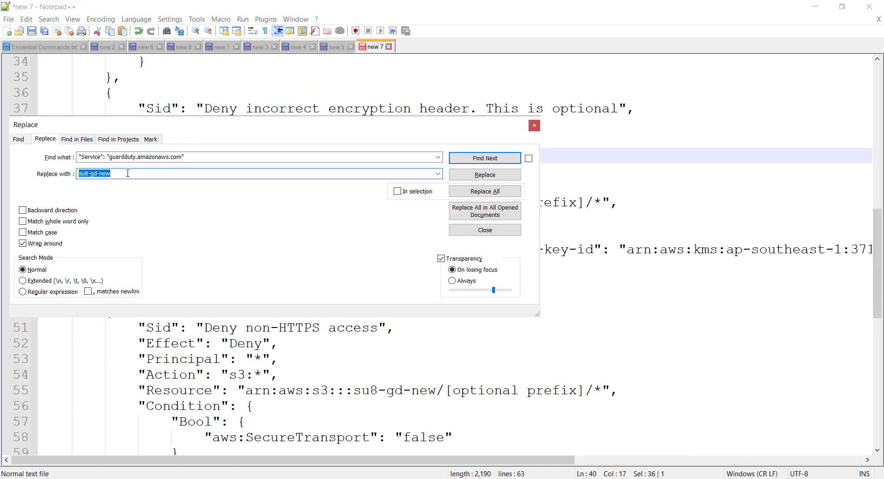
{"action": "key", "text": "ctrl+v"}
{"action": "left_click", "coordinate": [485, 191]}
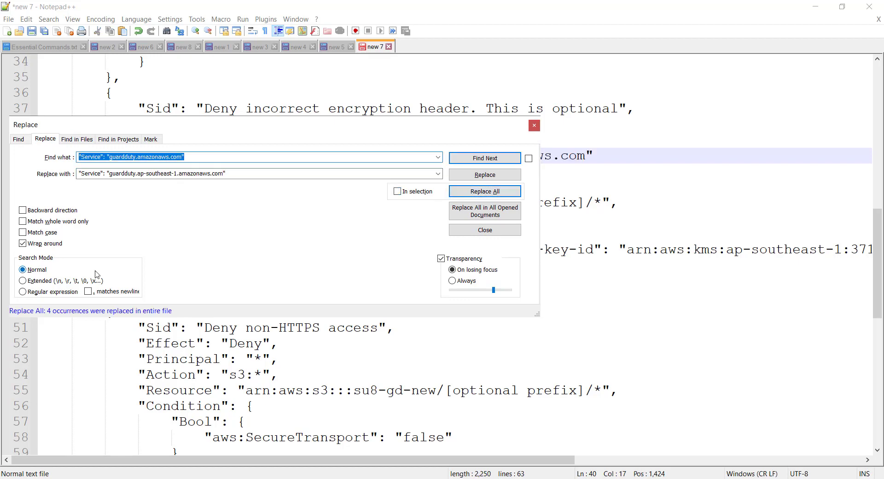
{"action": "left_click", "coordinate": [534, 125]}
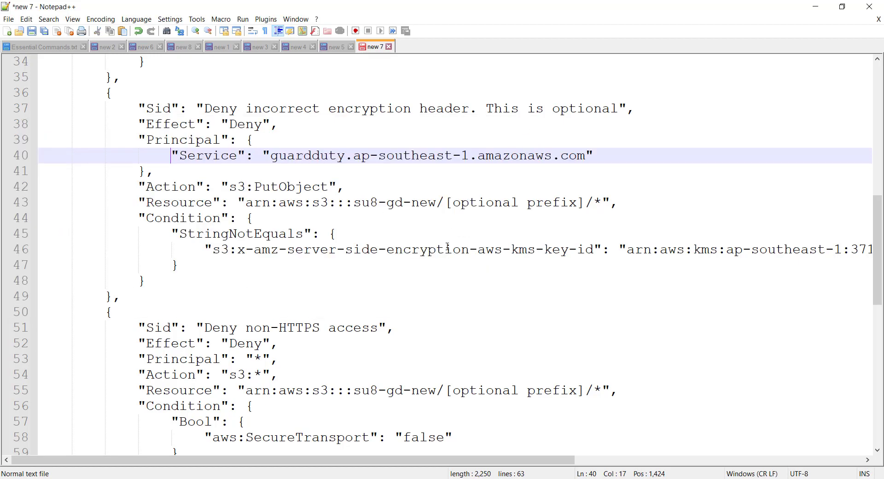
- Review the edited policy, put all of it in the su8-gd-new bucket policy editor in the browser, and check its Resource lines
{"action": "scroll", "coordinate": [448, 246], "scroll_direction": "up", "scroll_amount": 11}
{"action": "scroll", "coordinate": [445, 265], "scroll_direction": "down", "scroll_amount": 18}
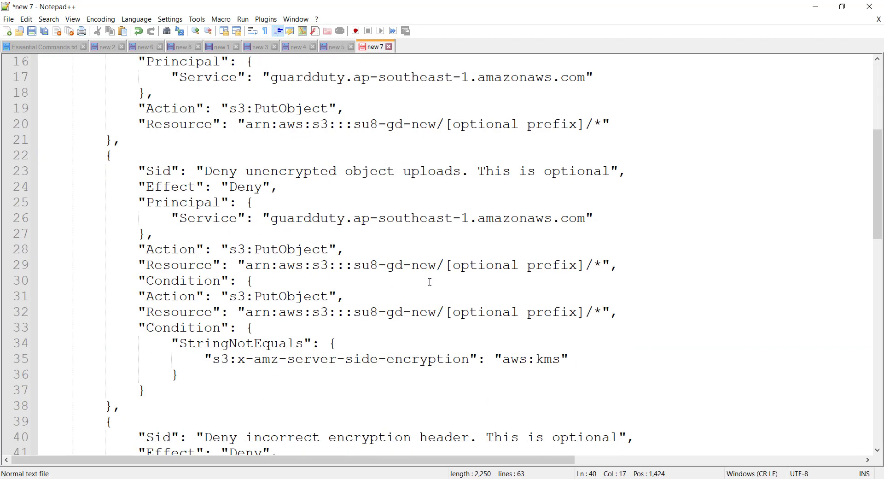
{"action": "scroll", "coordinate": [376, 290], "scroll_direction": "up", "scroll_amount": 7}
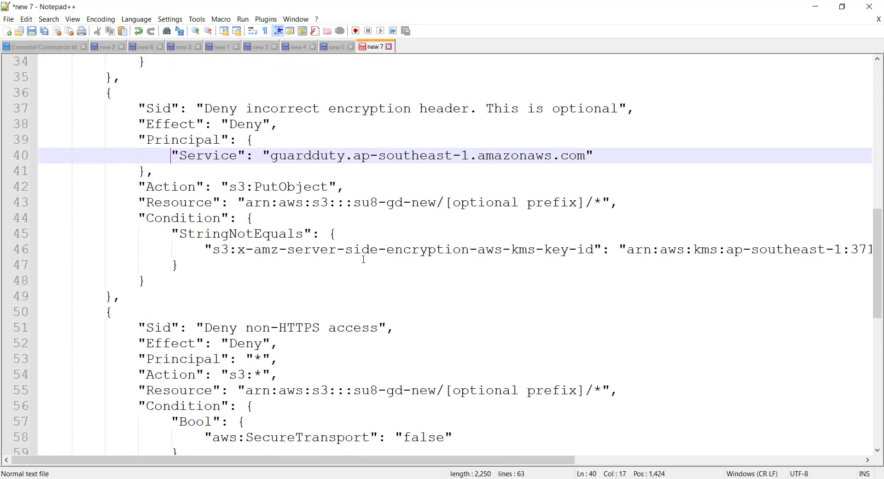
{"action": "left_click", "coordinate": [370, 228]}
{"action": "key", "text": "ctrl+a"}
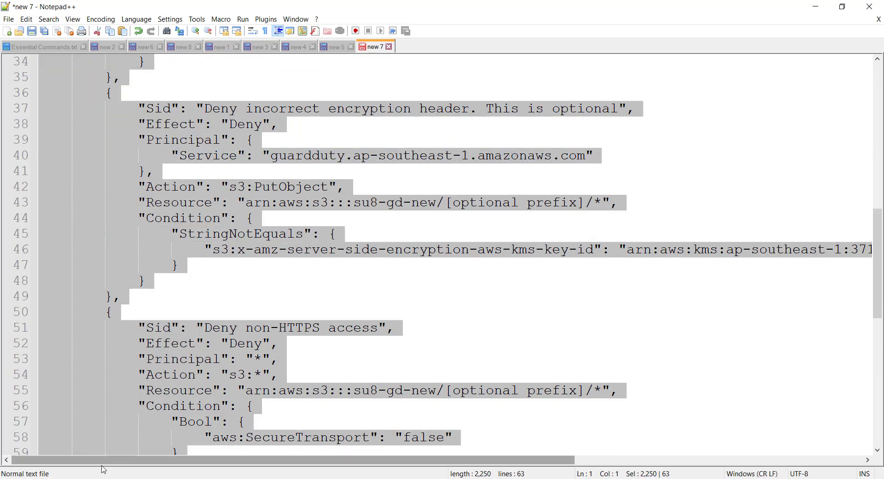
{"action": "key", "text": "alt+Tab"}
{"action": "left_click", "coordinate": [321, 29]}
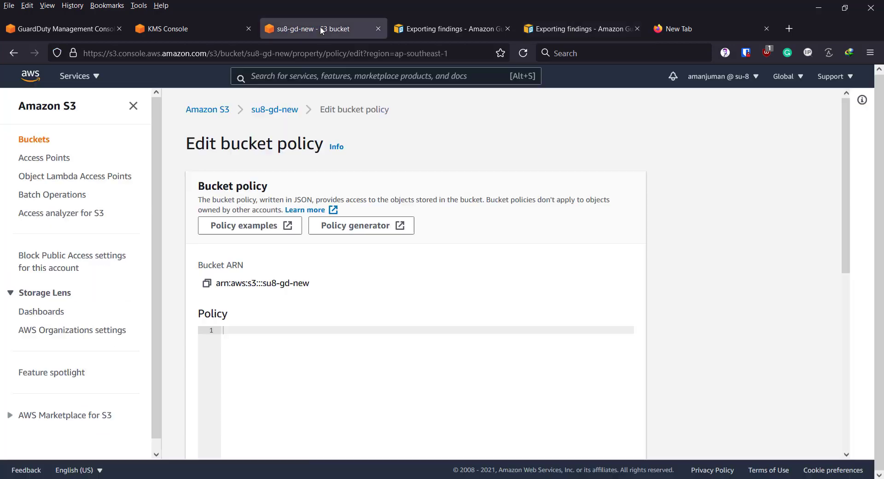
{"action": "key", "text": "ctrl+v"}
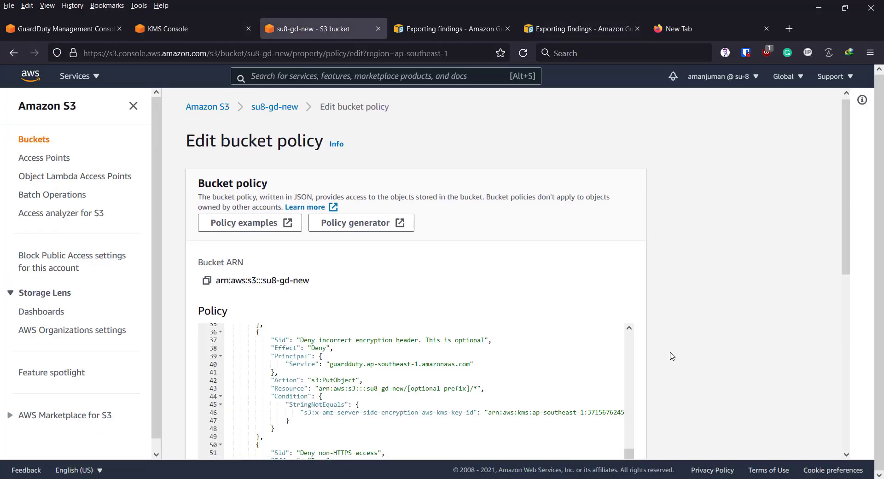
{"action": "scroll", "coordinate": [615, 359], "scroll_direction": "down", "scroll_amount": 6}
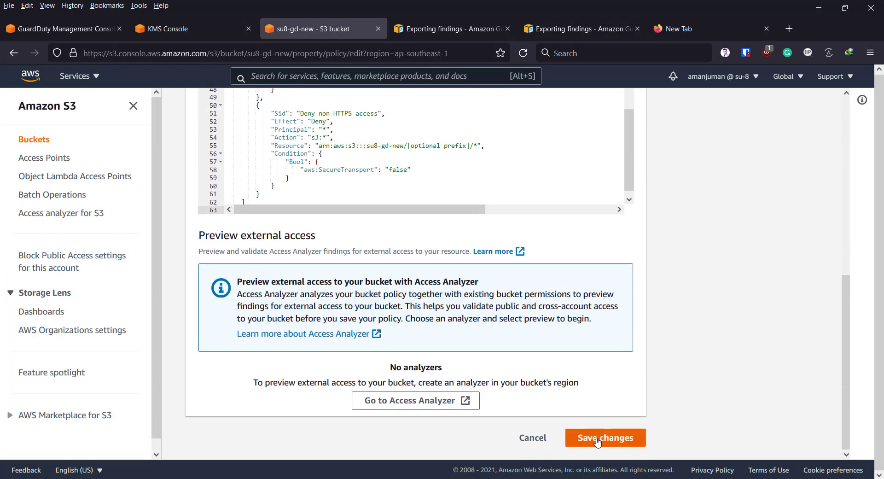
{"action": "scroll", "coordinate": [429, 173], "scroll_direction": "up", "scroll_amount": 3}
{"action": "scroll", "coordinate": [429, 173], "scroll_direction": "down", "scroll_amount": 3}
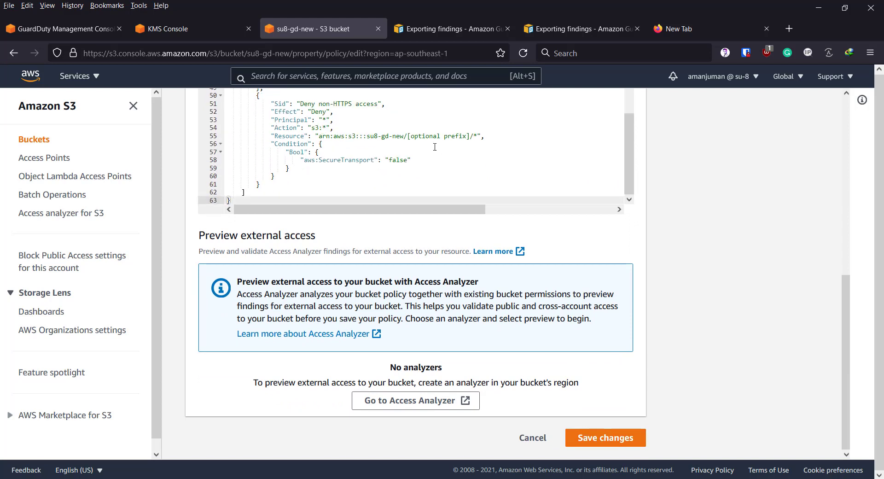
{"action": "left_click", "coordinate": [411, 136]}
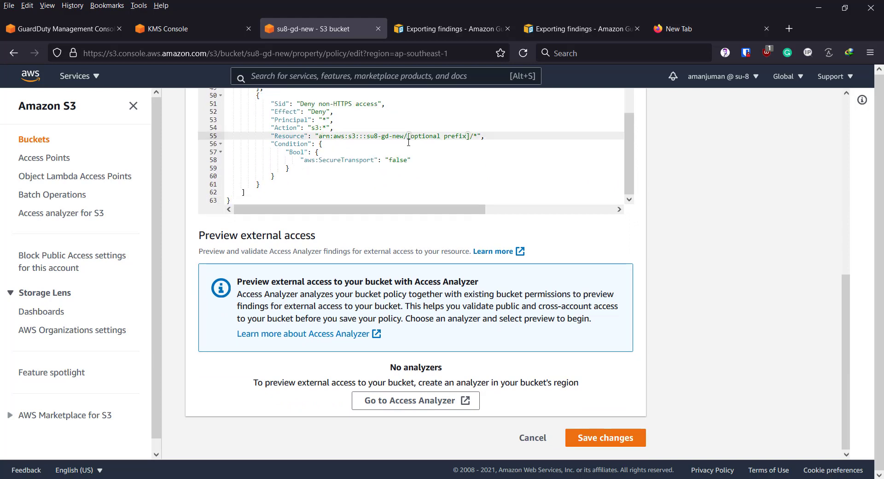
{"action": "left_click", "coordinate": [408, 142]}
- Return to the policy copy in Notepad++ and replace all occurrences of [optional prefix] with gdpfx
{"action": "key", "text": "alt+Tab"}
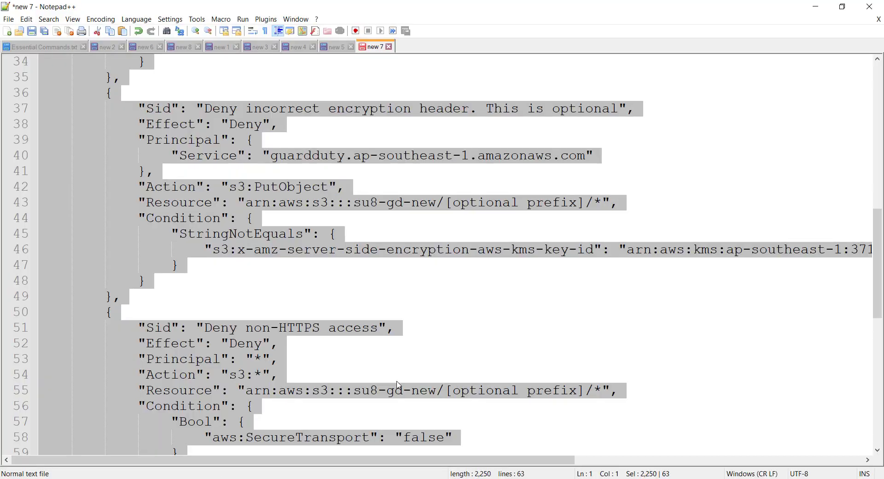
{"action": "left_click", "coordinate": [459, 325]}
{"action": "left_click_drag", "start_coordinate": [447, 395], "coordinate": [584, 391]}
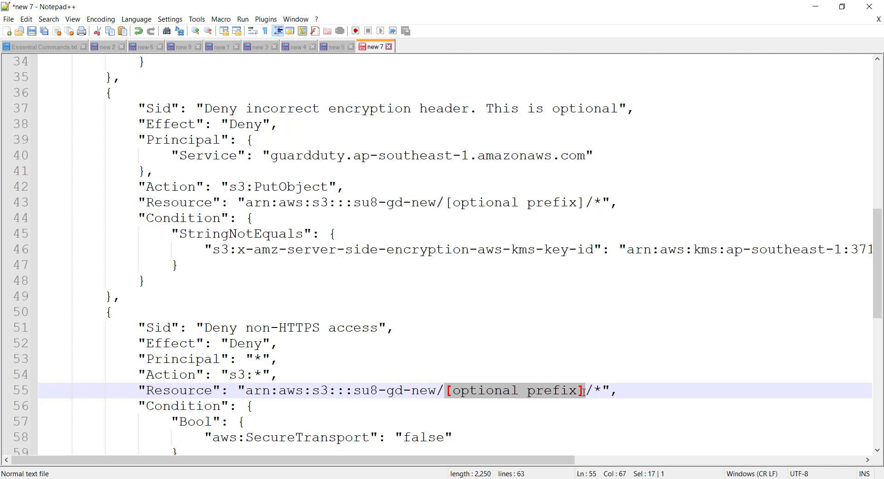
{"action": "key", "text": "ctrl+f"}
{"action": "left_click", "coordinate": [45, 139]}
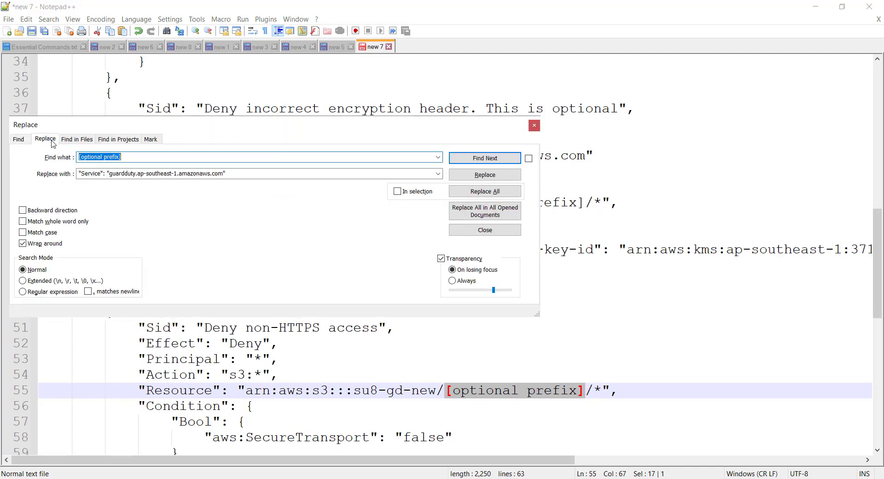
{"action": "left_click", "coordinate": [135, 174]}
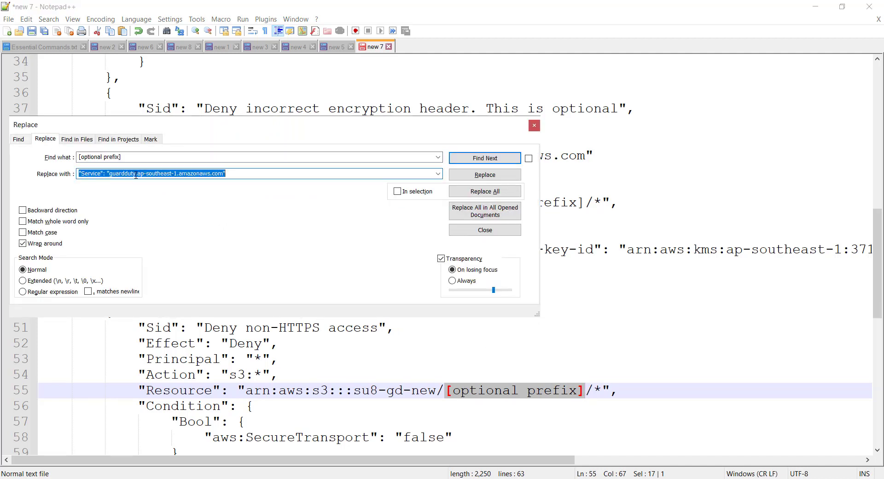
{"action": "type", "text": "gdpfx"}
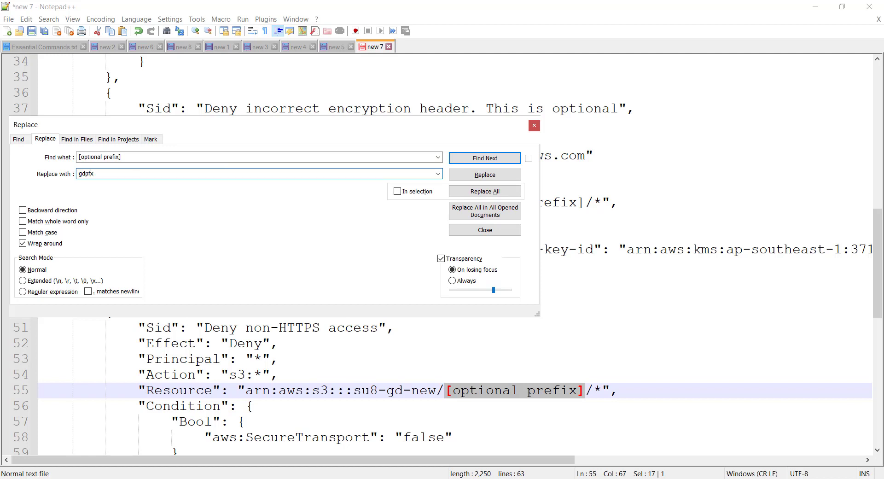
{"action": "left_click", "coordinate": [507, 195]}
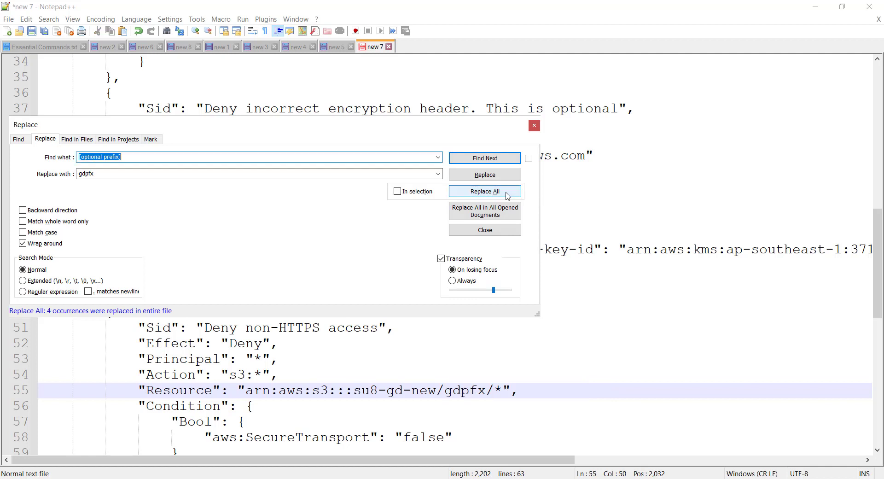
{"action": "left_click", "coordinate": [534, 126]}
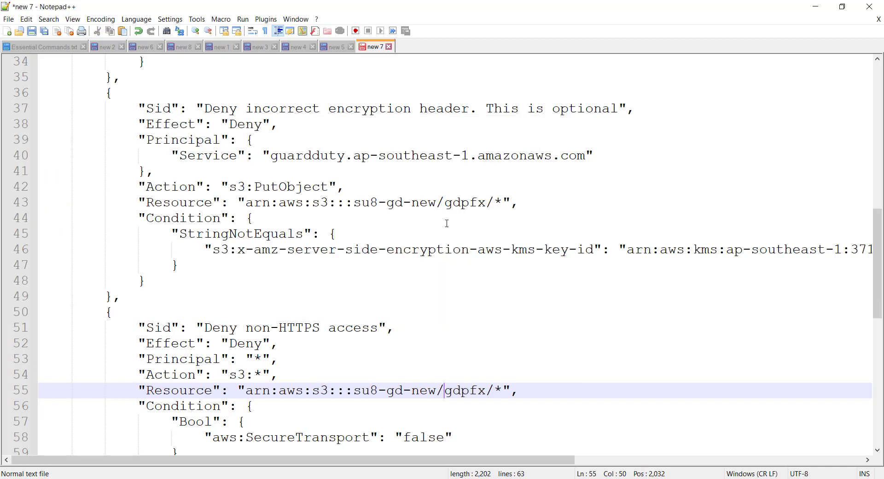
- Replace the whole su8-gd-new bucket policy in the S3 console with the revised copy from Notepad++ and save it
{"action": "left_click", "coordinate": [447, 223]}
{"action": "key", "text": "ctrl+a"}
{"action": "key", "text": "alt+Tab"}
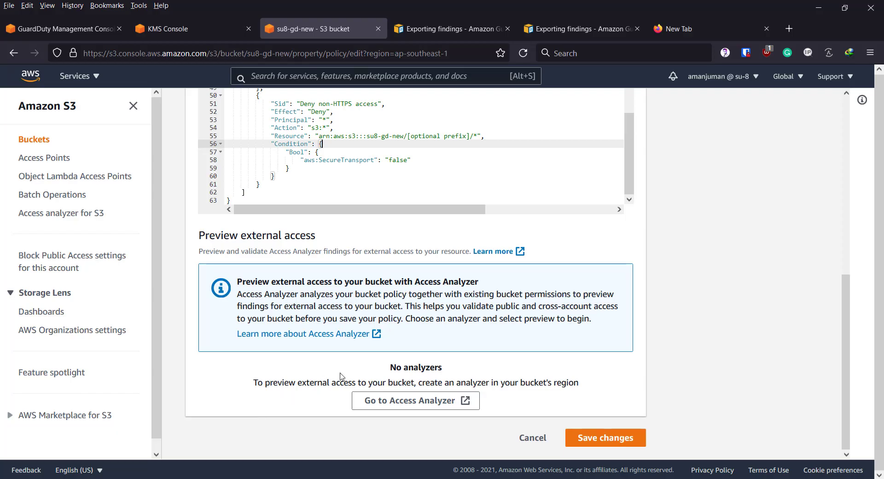
{"action": "key", "text": "ctrl+a"}
{"action": "key", "text": "ctrl+v"}
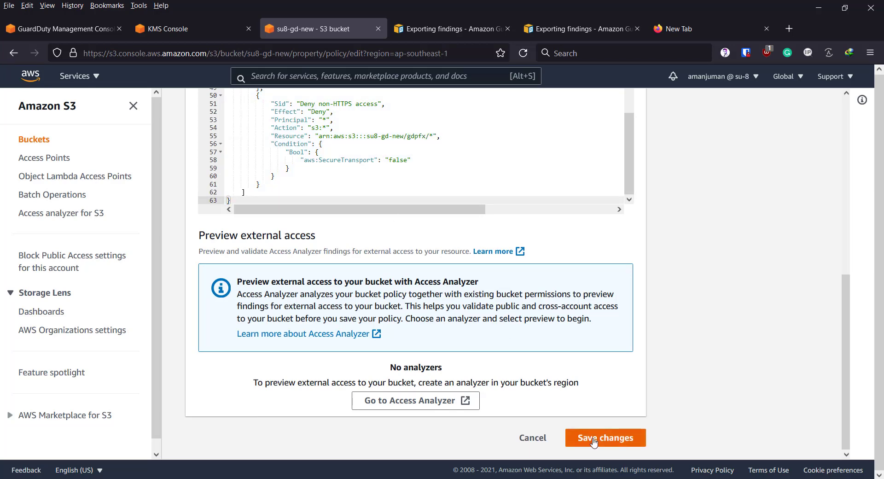
{"action": "left_click", "coordinate": [594, 442]}
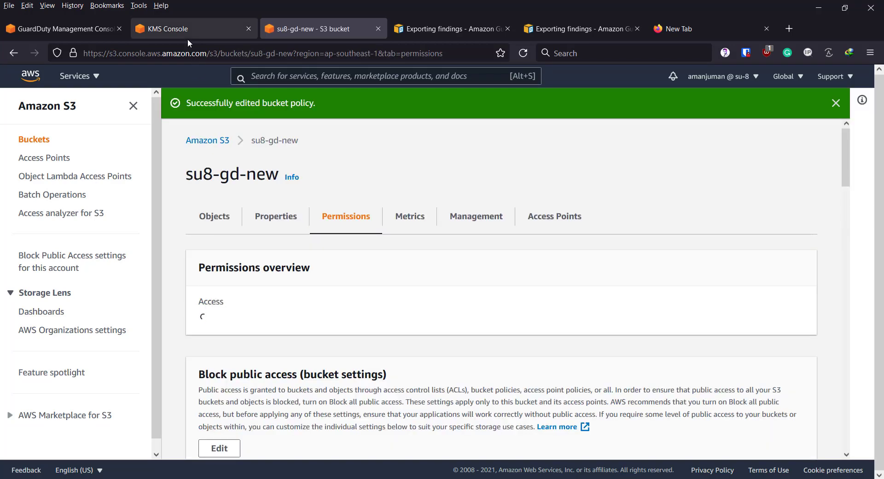
- Open the export bucket for editing in GuardDuty's findings export options and check the existing buckets offered
{"action": "left_click", "coordinate": [186, 35]}
{"action": "left_click", "coordinate": [62, 35]}
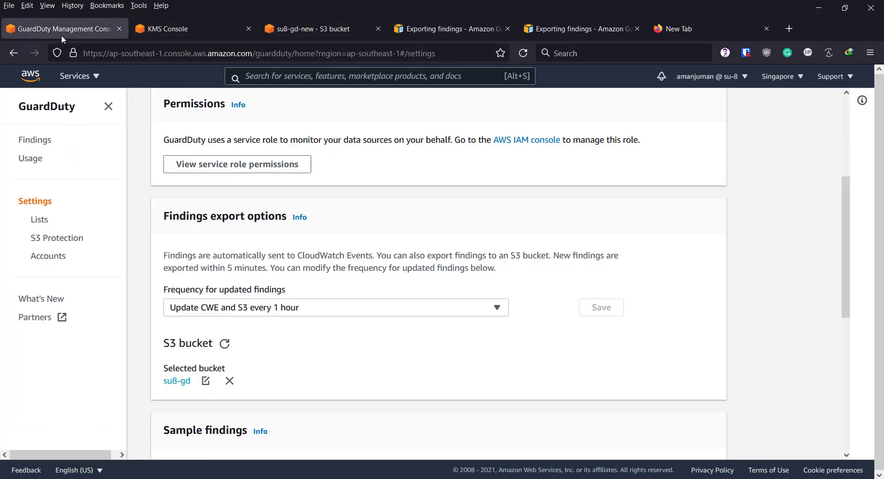
{"action": "scroll", "coordinate": [244, 355], "scroll_direction": "down", "scroll_amount": 2}
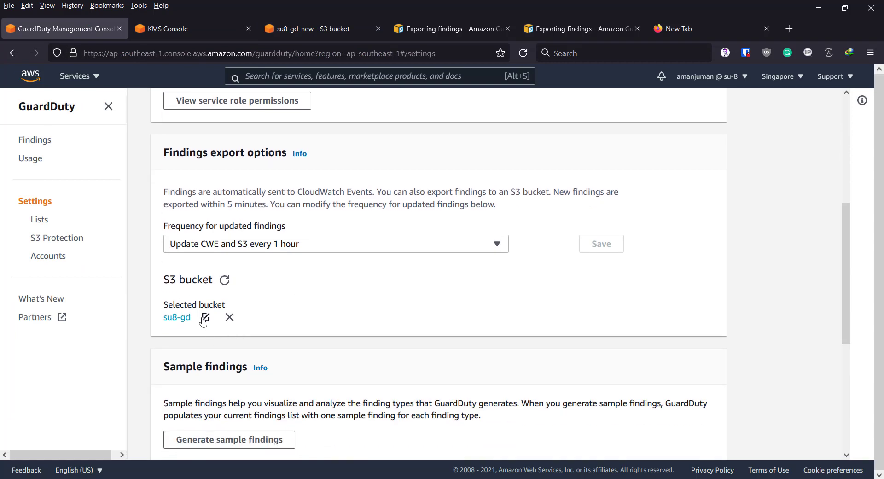
{"action": "left_click", "coordinate": [206, 317]}
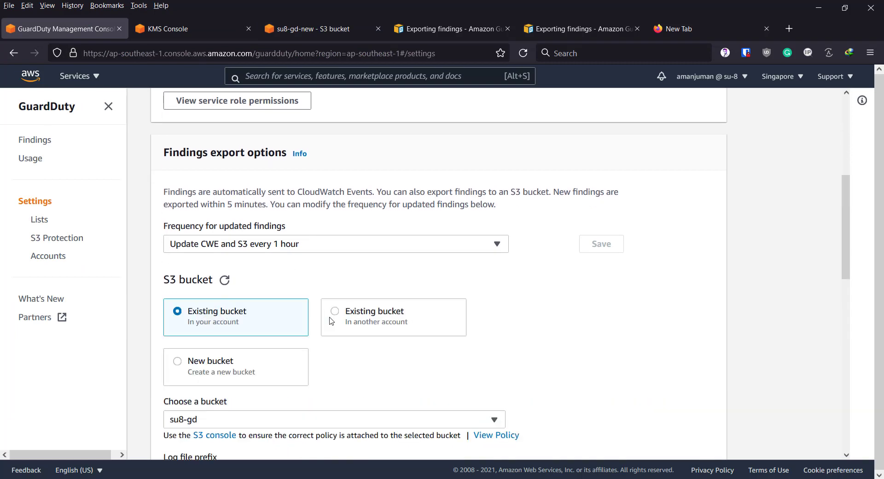
{"action": "scroll", "coordinate": [331, 321], "scroll_direction": "down", "scroll_amount": 4}
{"action": "left_click", "coordinate": [185, 293]}
{"action": "left_click", "coordinate": [472, 291]}
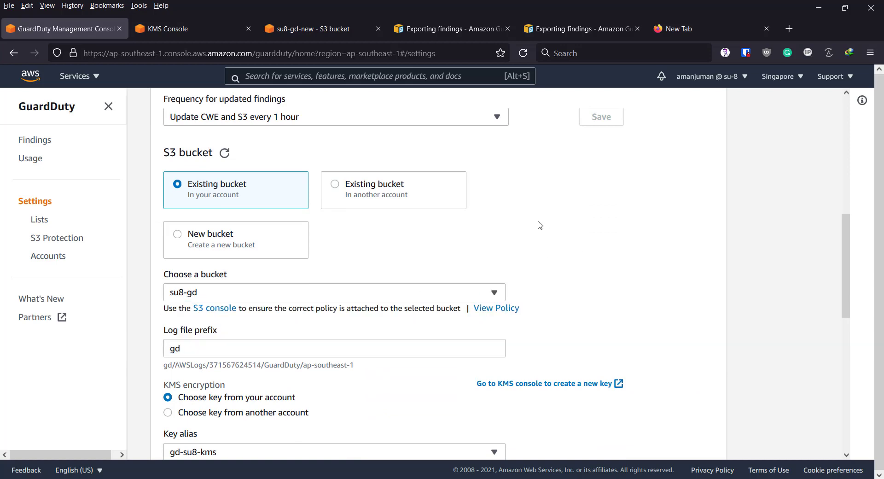
- Reload the GuardDuty settings and delete the su8-gd bucket as the publishing destination for findings
{"action": "left_click", "coordinate": [523, 53]}
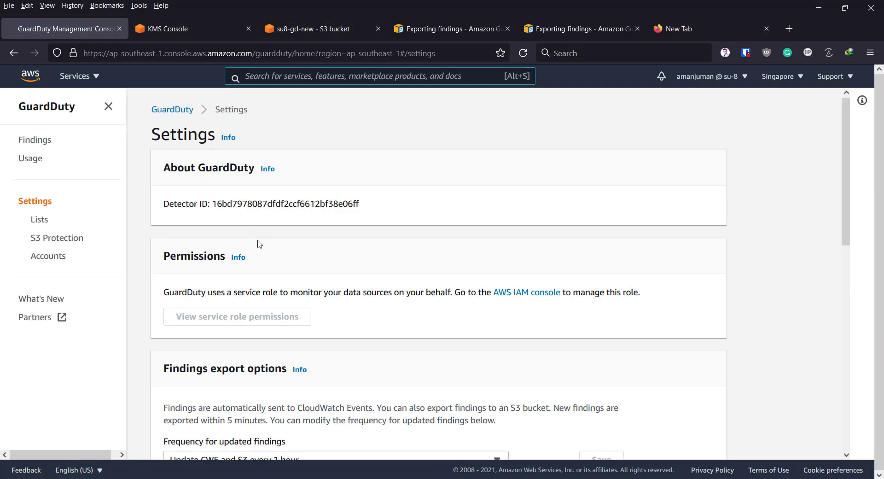
{"action": "scroll", "coordinate": [257, 243], "scroll_direction": "down", "scroll_amount": 10}
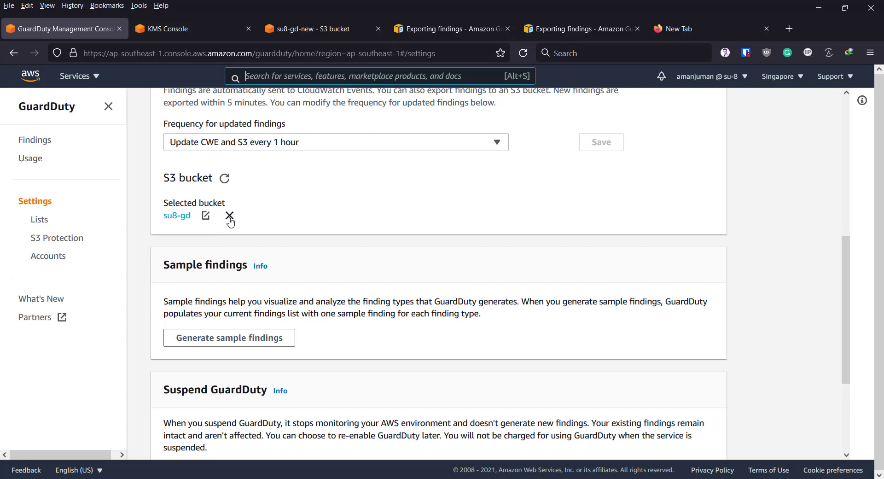
{"action": "left_click", "coordinate": [229, 216]}
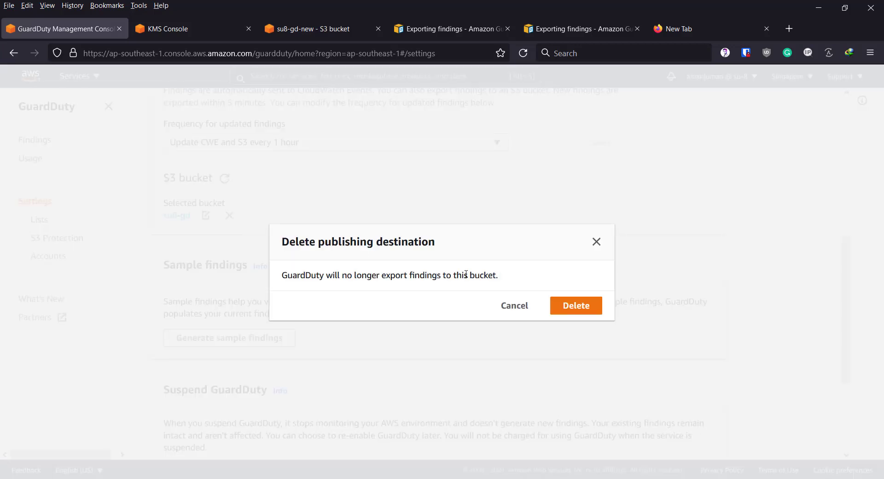
{"action": "left_click", "coordinate": [575, 306]}
{"action": "left_click", "coordinate": [568, 205]}
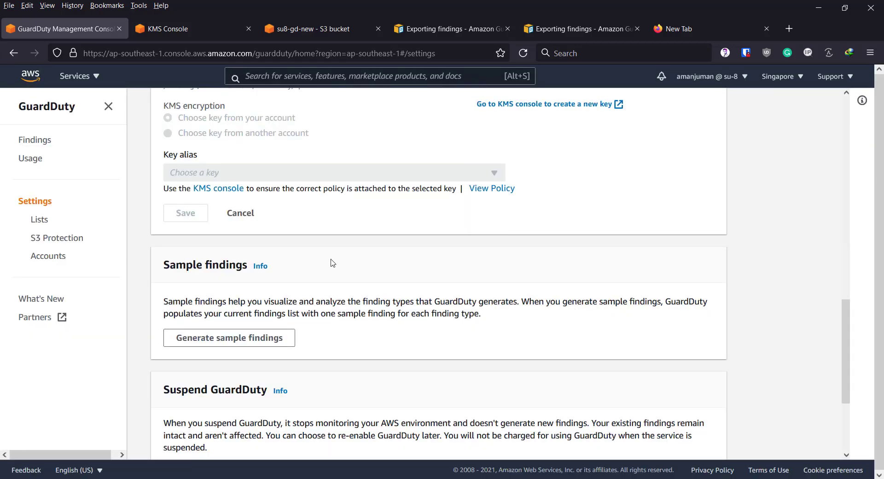
- Choose su8-gd-new as the existing bucket in your account for the findings export
{"action": "scroll", "coordinate": [333, 263], "scroll_direction": "up", "scroll_amount": 8}
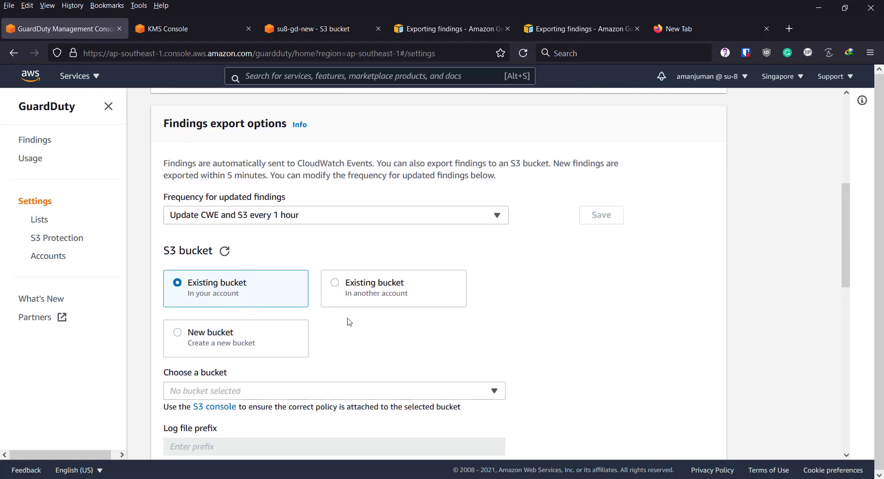
{"action": "scroll", "coordinate": [221, 325], "scroll_direction": "down", "scroll_amount": 1}
{"action": "left_click", "coordinate": [234, 331]}
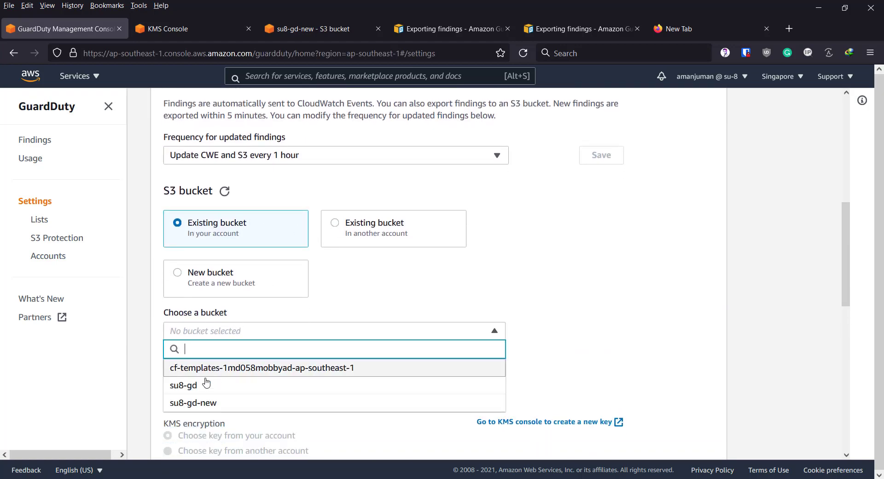
{"action": "left_click", "coordinate": [220, 404]}
- Copy the gdpfx prefix from a Resource line of the policy in Notepad++ and enter it as the log file prefix in the browser
{"action": "left_click", "coordinate": [326, 384]}
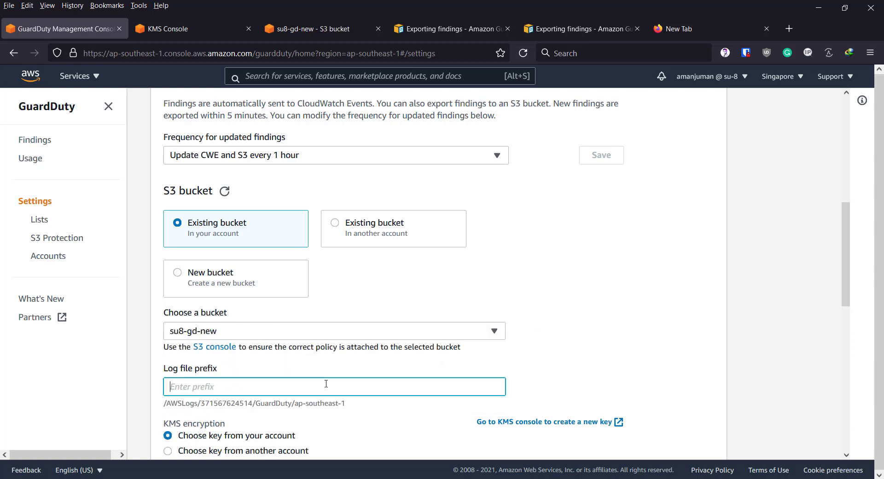
{"action": "key", "text": "alt+Tab"}
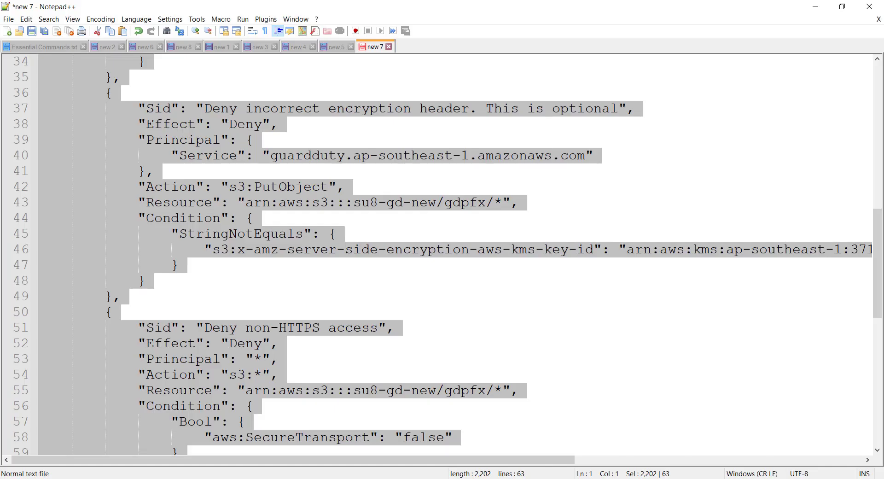
{"action": "left_click", "coordinate": [404, 391]}
{"action": "left_click_drag", "start_coordinate": [443, 395], "coordinate": [487, 395]}
{"action": "key", "text": "ctrl+c"}
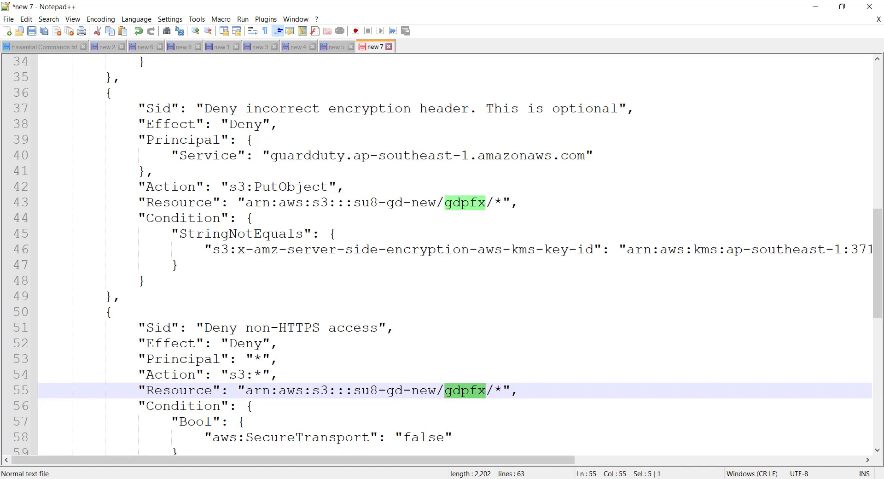
{"action": "key", "text": "alt+Tab"}
{"action": "key", "text": "ctrl+v"}
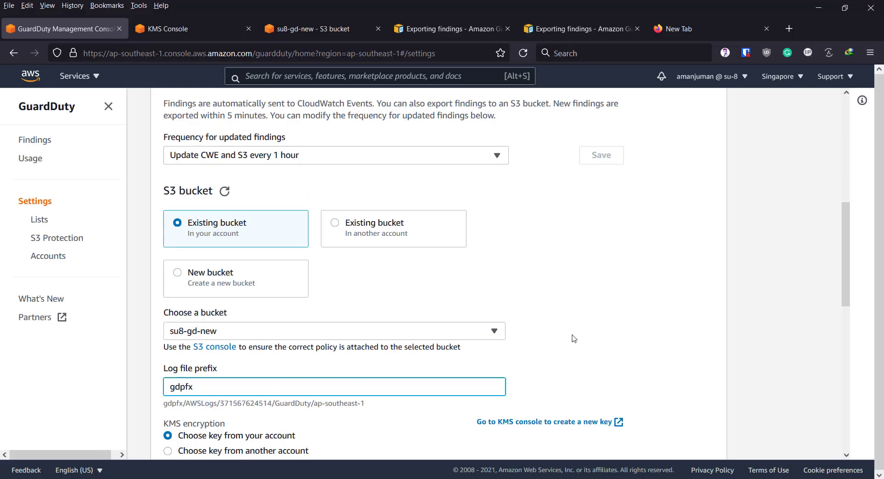
{"action": "left_click", "coordinate": [574, 338]}
- Select the gd-su8-kms key from your account for KMS encryption, save the export destination, and check the outcome on the settings page
{"action": "scroll", "coordinate": [574, 300], "scroll_direction": "down", "scroll_amount": 4}
{"action": "left_click", "coordinate": [206, 266]}
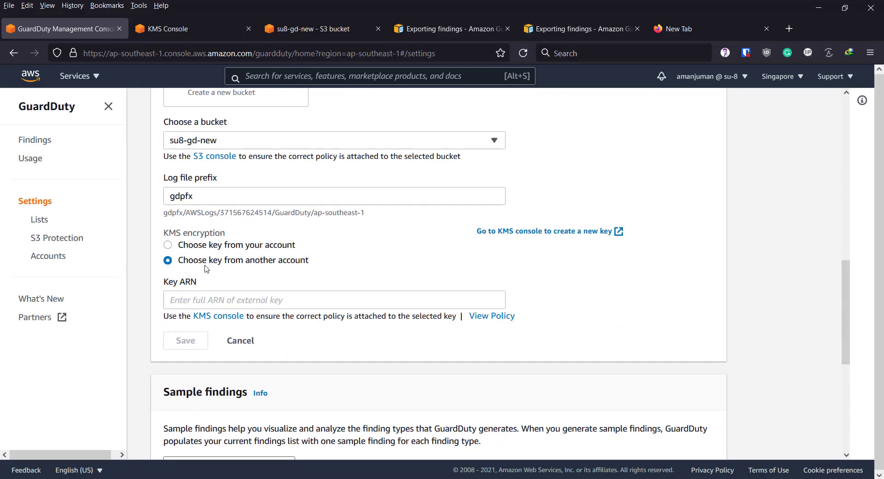
{"action": "left_click", "coordinate": [216, 245]}
{"action": "left_click", "coordinate": [239, 299]}
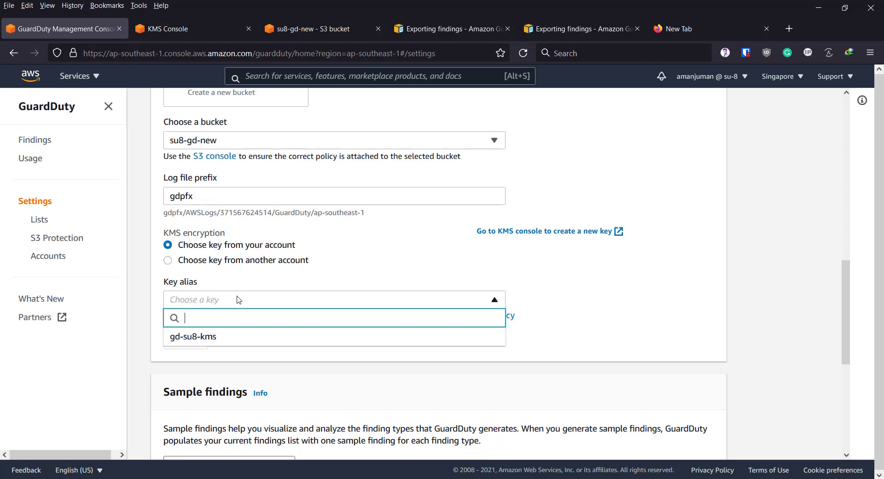
{"action": "left_click", "coordinate": [218, 337]}
{"action": "left_click", "coordinate": [193, 341]}
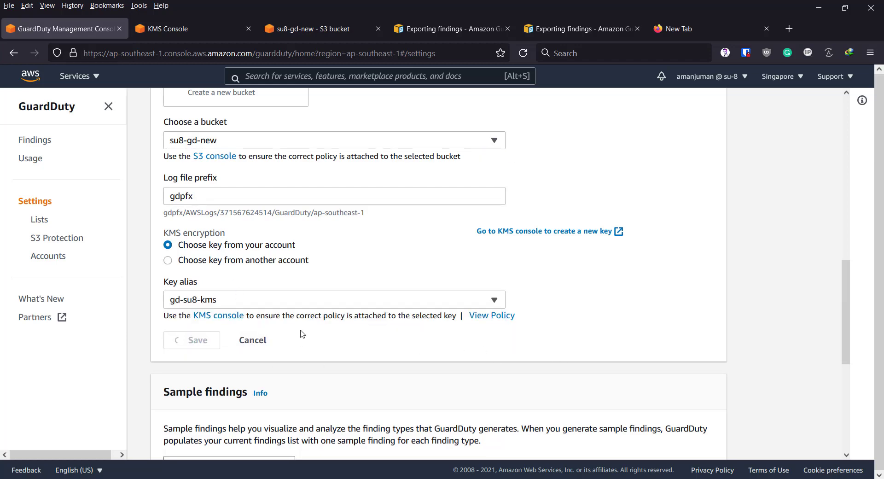
{"action": "scroll", "coordinate": [300, 285], "scroll_direction": "up", "scroll_amount": 6}
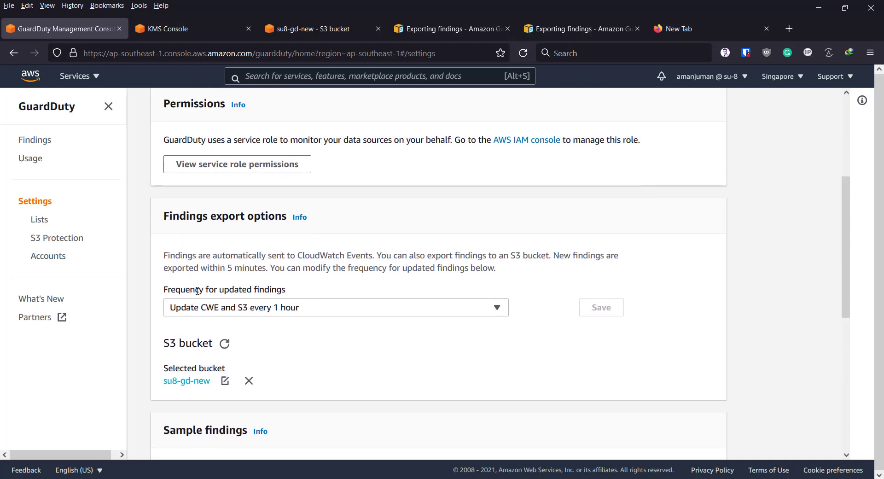
{"action": "scroll", "coordinate": [328, 255], "scroll_direction": "up", "scroll_amount": 4}
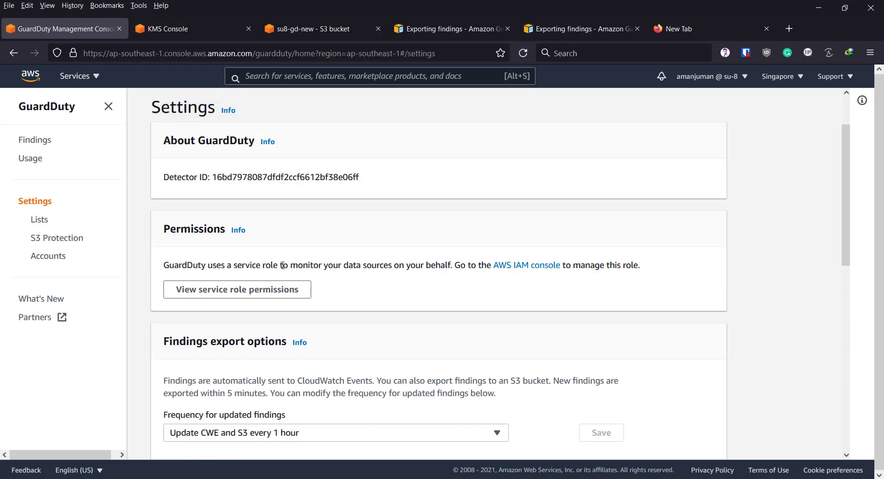
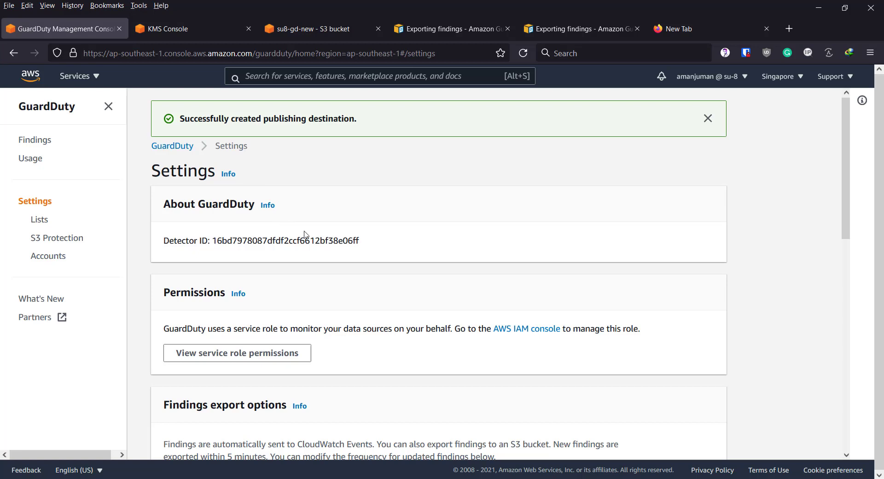
- Look through the Exporting findings documentation from the bucket permissions section to the export update frequency section
{"action": "left_click", "coordinate": [433, 30]}
{"action": "scroll", "coordinate": [466, 276], "scroll_direction": "down", "scroll_amount": 2}
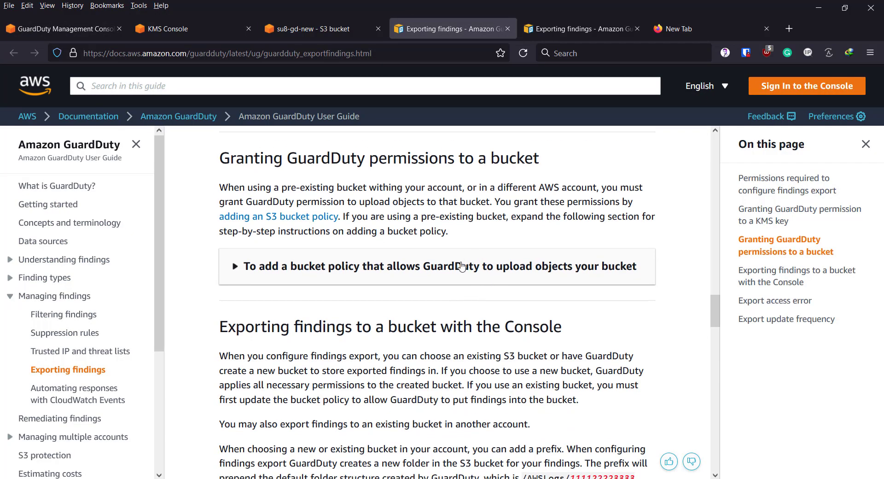
{"action": "scroll", "coordinate": [465, 261], "scroll_direction": "down", "scroll_amount": 10}
{"action": "scroll", "coordinate": [397, 272], "scroll_direction": "down", "scroll_amount": 6}
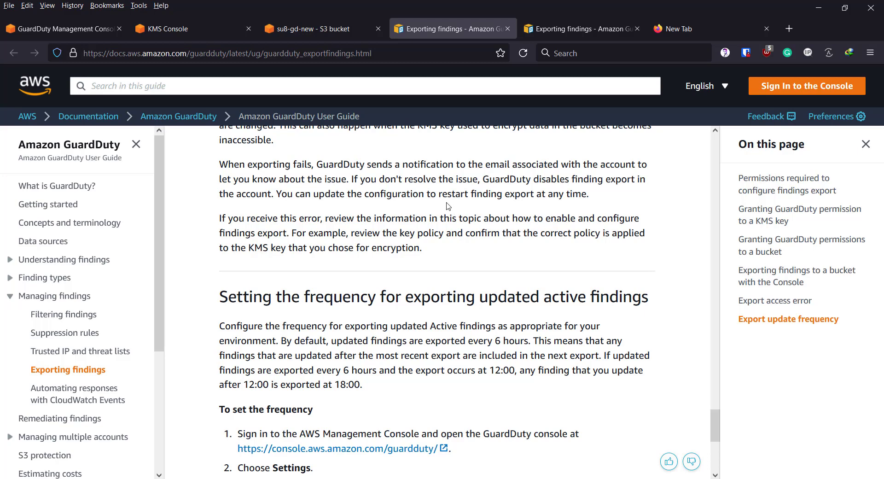
- Examine the GuardDuty statement at the end of the KMS key's policy in the KMS console
{"action": "left_click", "coordinate": [318, 30]}
{"action": "left_click", "coordinate": [203, 28]}
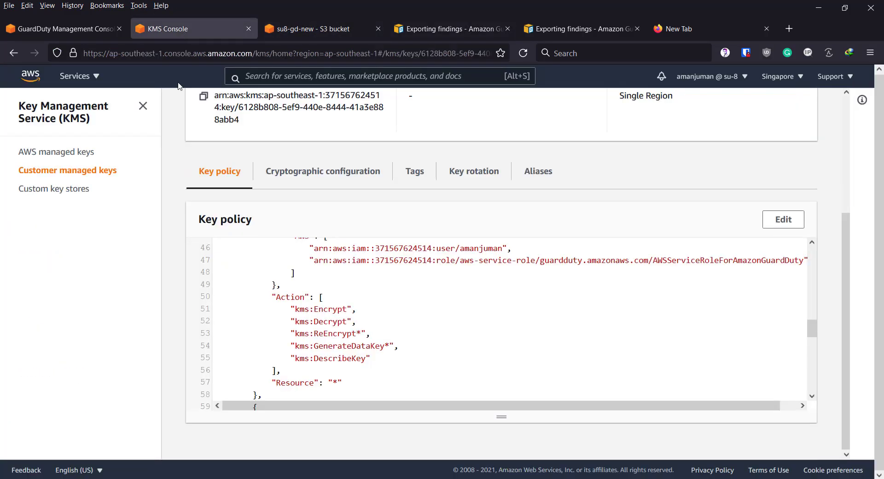
{"action": "scroll", "coordinate": [343, 332], "scroll_direction": "down", "scroll_amount": 10}
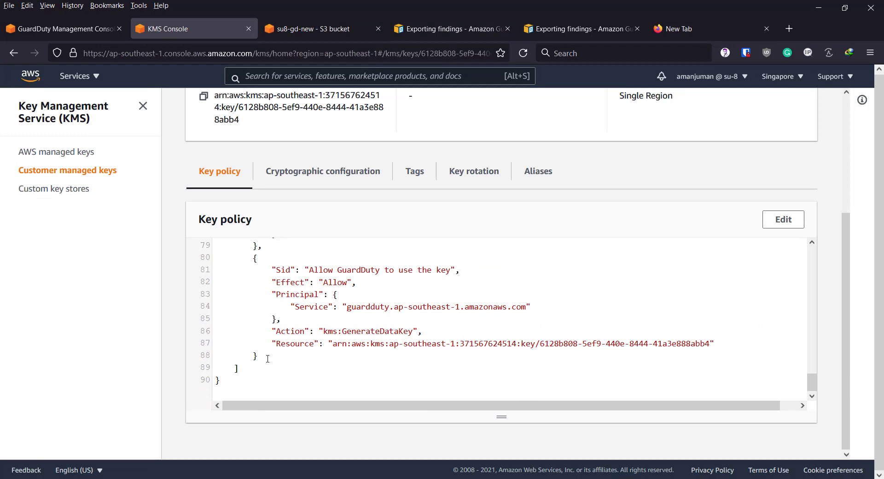
{"action": "scroll", "coordinate": [274, 331], "scroll_direction": "up", "scroll_amount": 3}
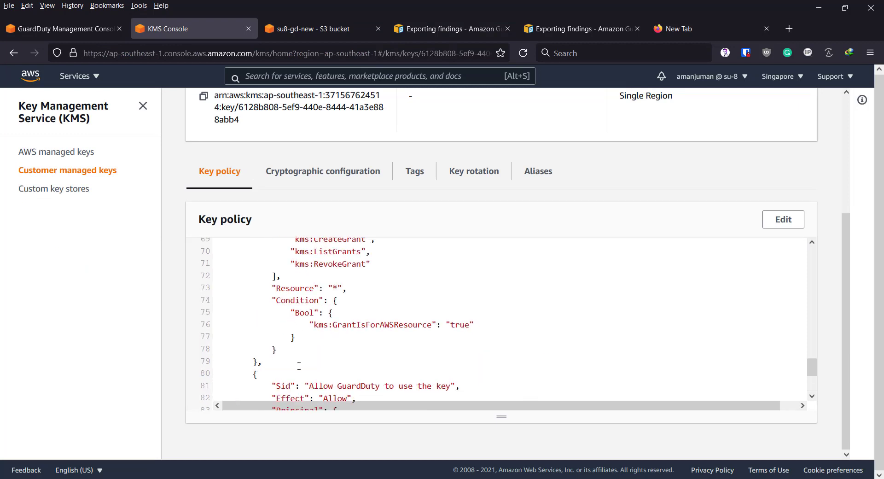